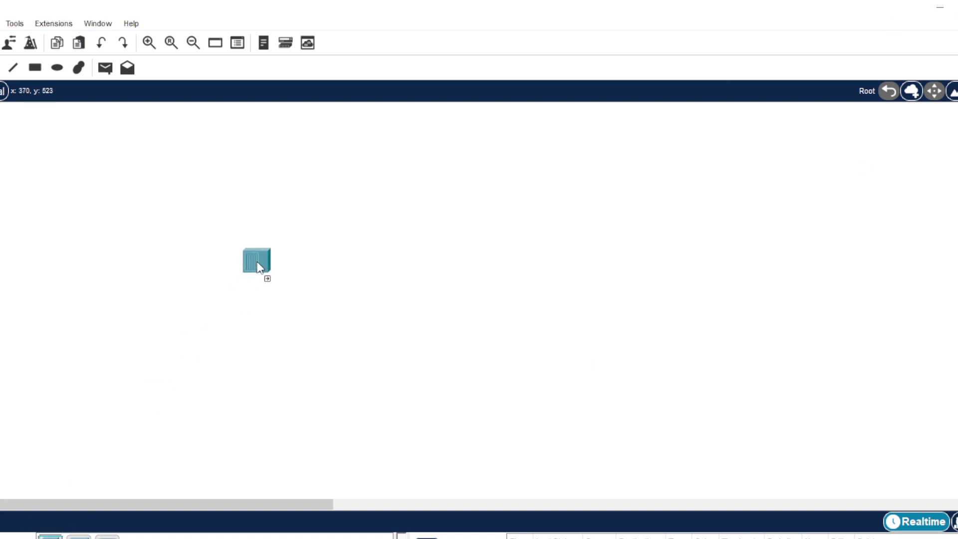
- Place three Hub-PT devices in a row and rename the left hub OLT
click(260, 249)
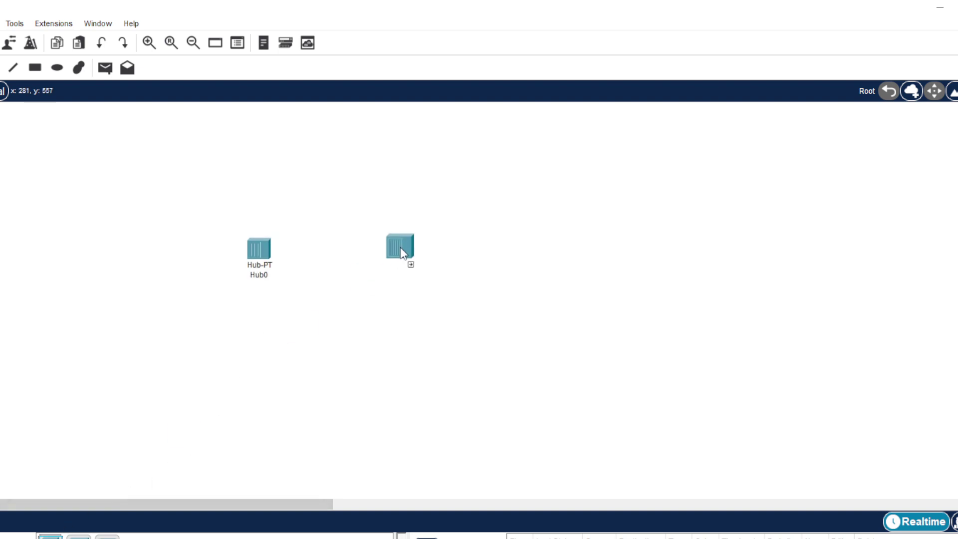
click(415, 250)
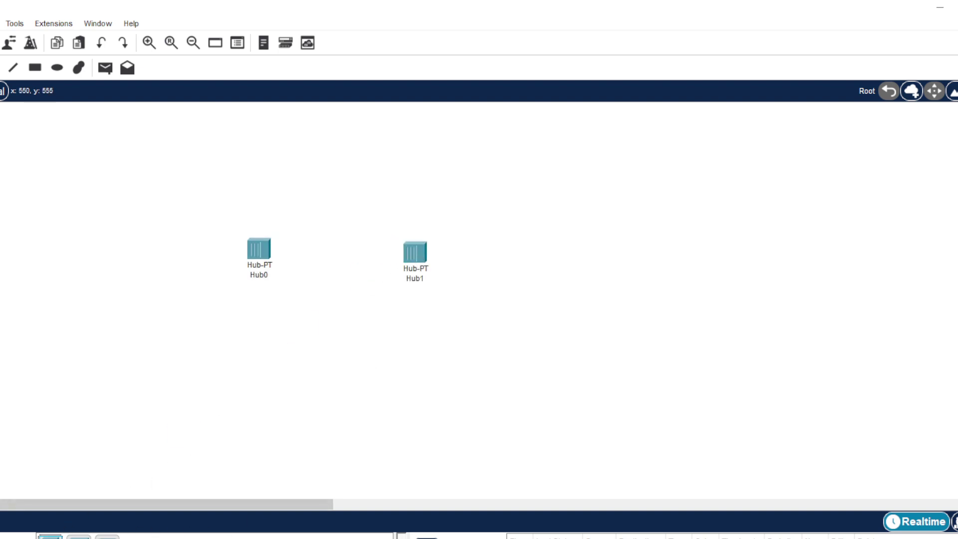
click(598, 254)
drag(258, 272, 250, 255)
click(250, 255)
double_click(249, 259)
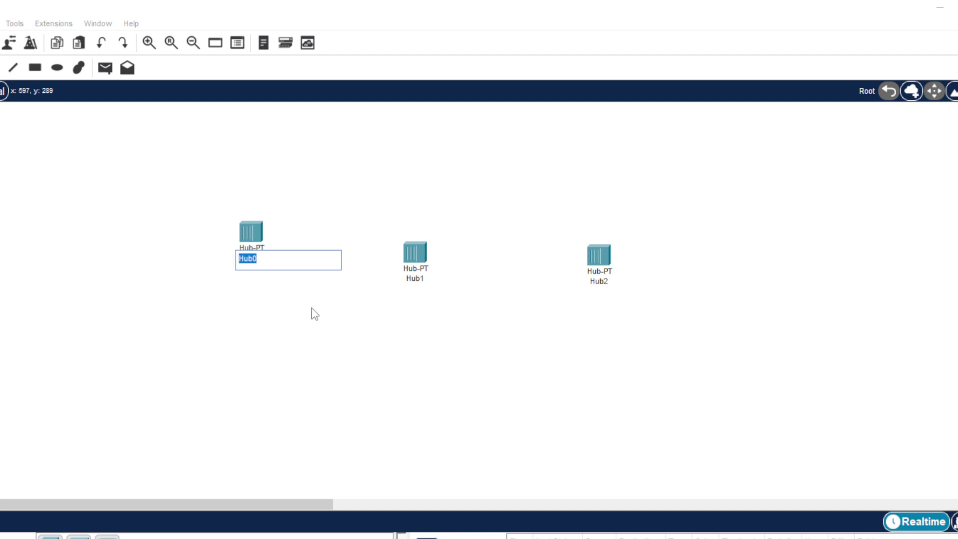
text(OLT)
click(322, 306)
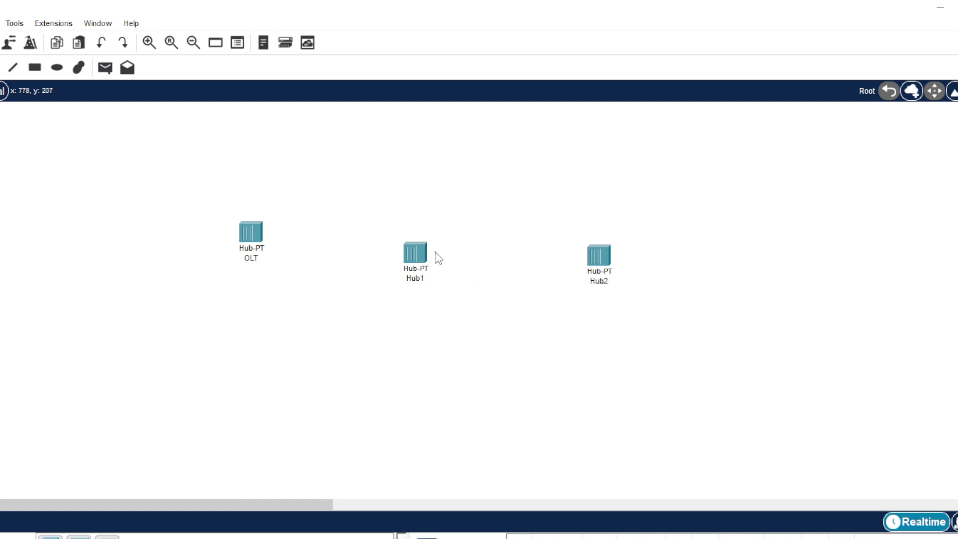
- Rename the middle hub ODP and the raised right hub ONT
mouse_move(412, 268)
mouse_down()
mouse_move(419, 250)
mouse_move(401, 268)
mouse_up()
click(424, 262)
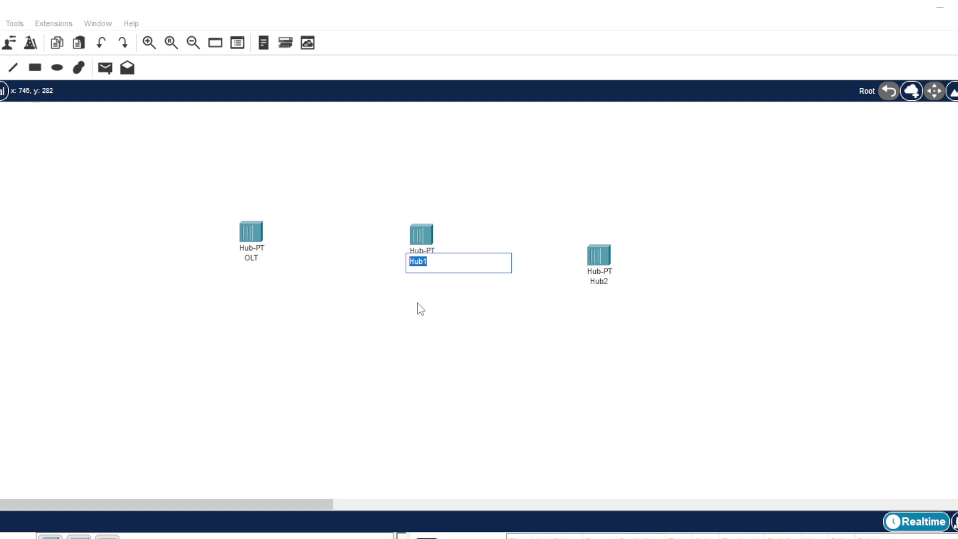
text(ODP)
click(488, 309)
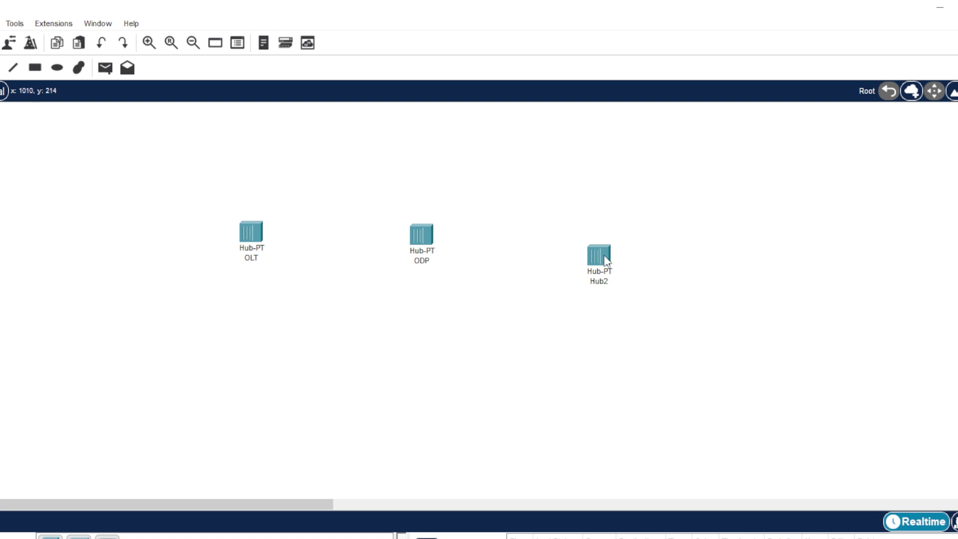
drag(604, 260, 599, 207)
click(601, 232)
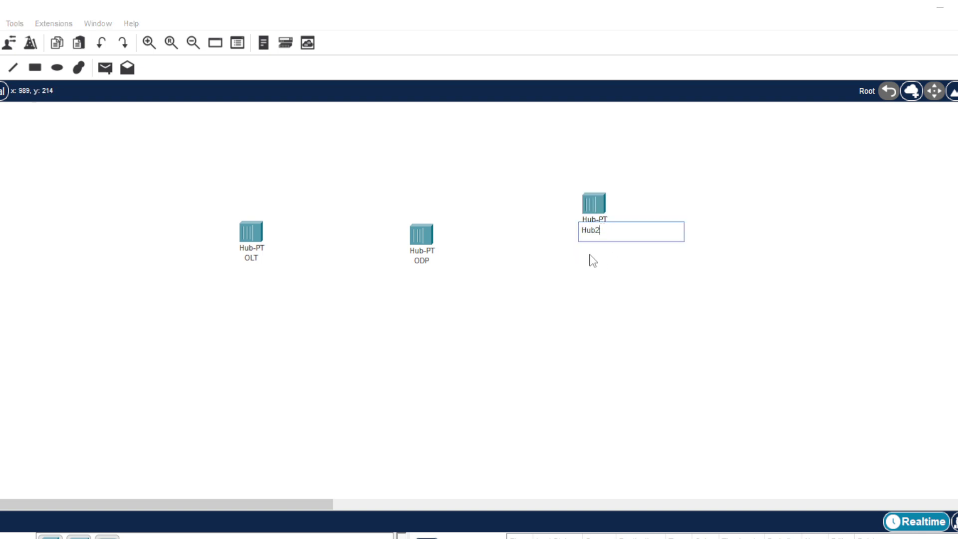
key(BackSpace)
key(BackSpace)
key(BackSpace)
key(BackSpace)
text(ONT)
key(Return)
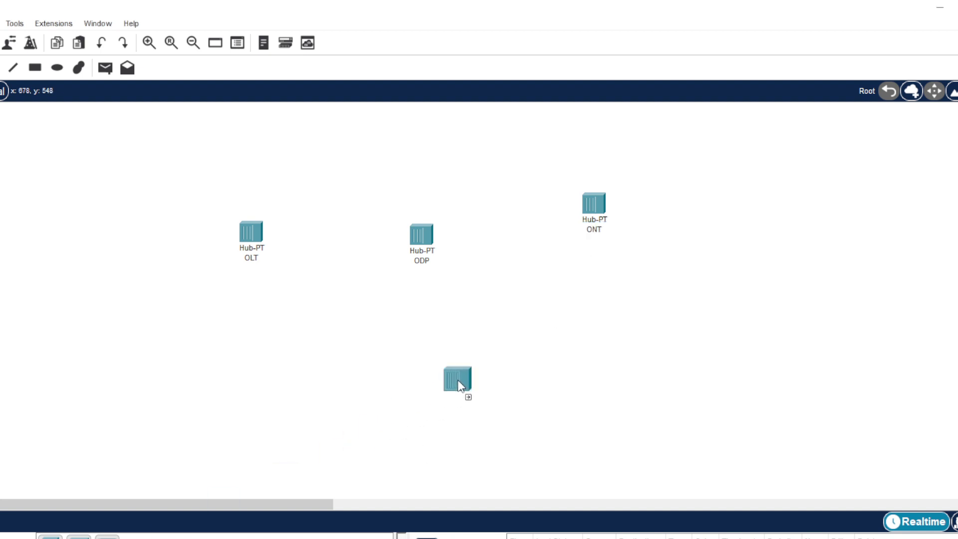
- Add a fourth Hub-PT below the others and name it ONT 2
drag(458, 380, 602, 320)
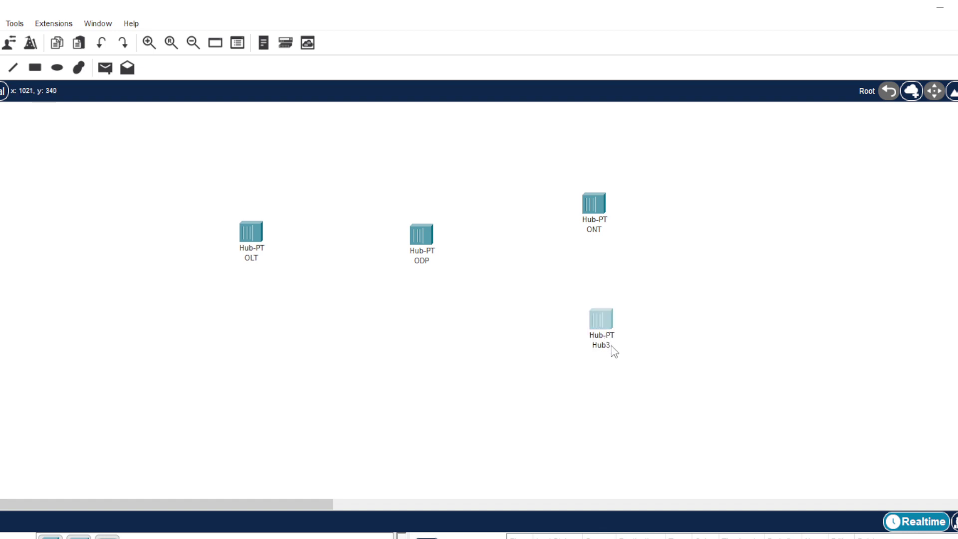
click(613, 351)
click(733, 107)
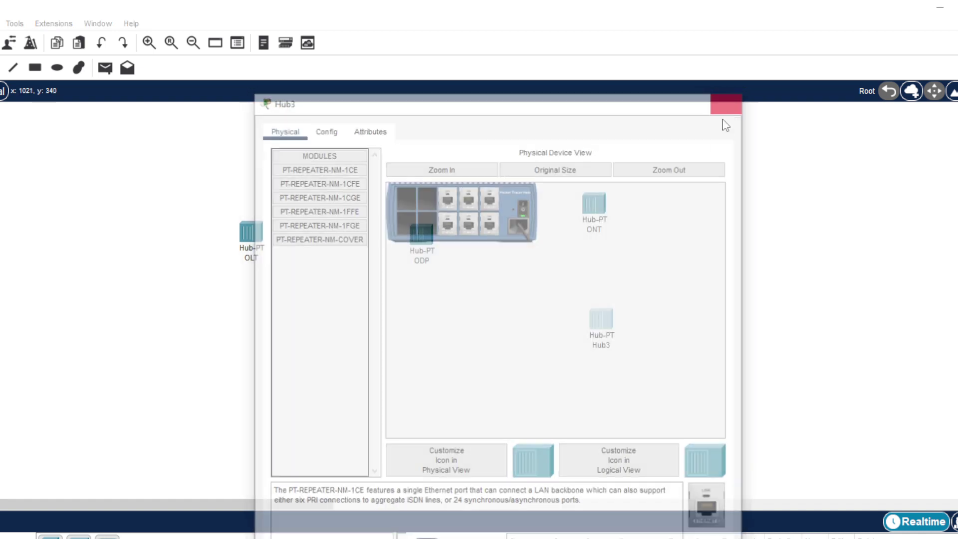
click(614, 348)
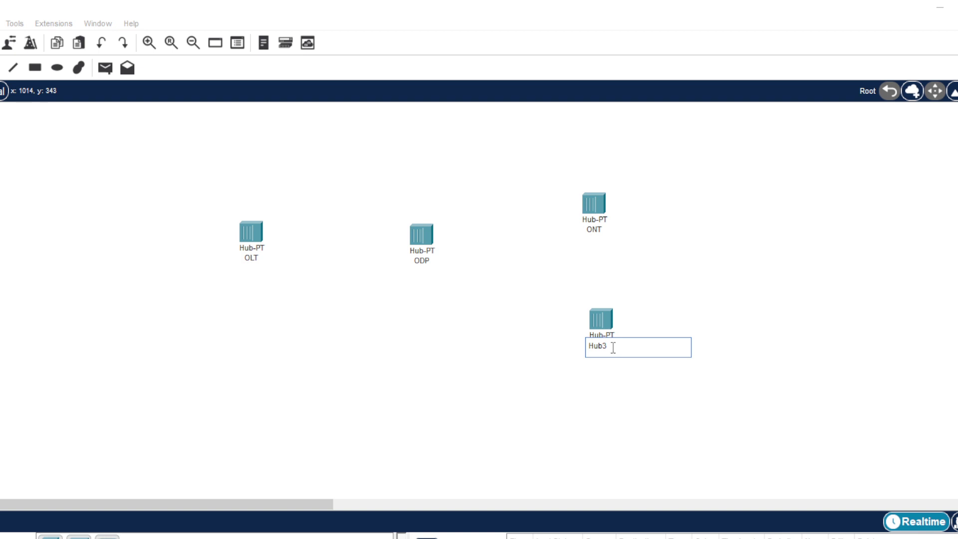
drag(614, 348, 587, 352)
text(ONT)
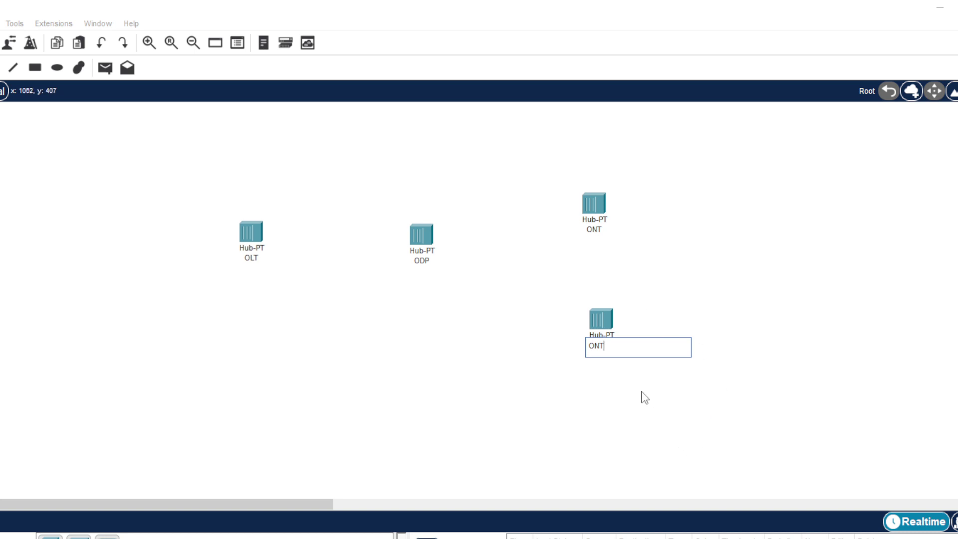
text( 2)
key(Return)
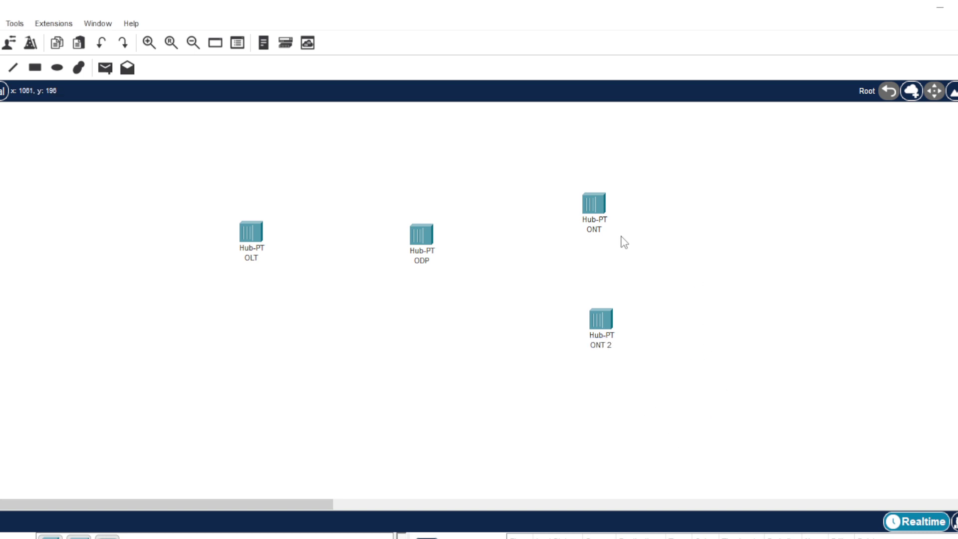
- Rename the upper ONT hub to ONT 1
click(603, 234)
text(1)
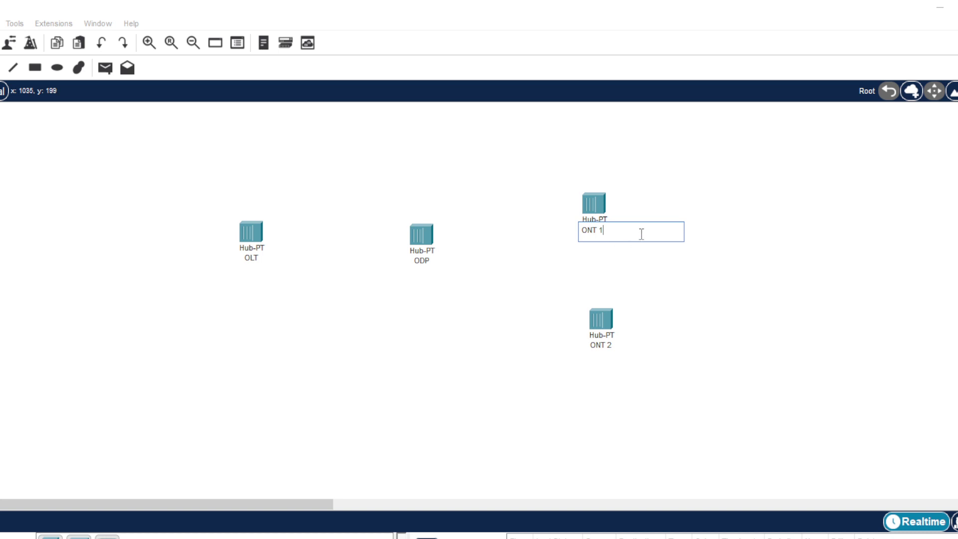
key(Return)
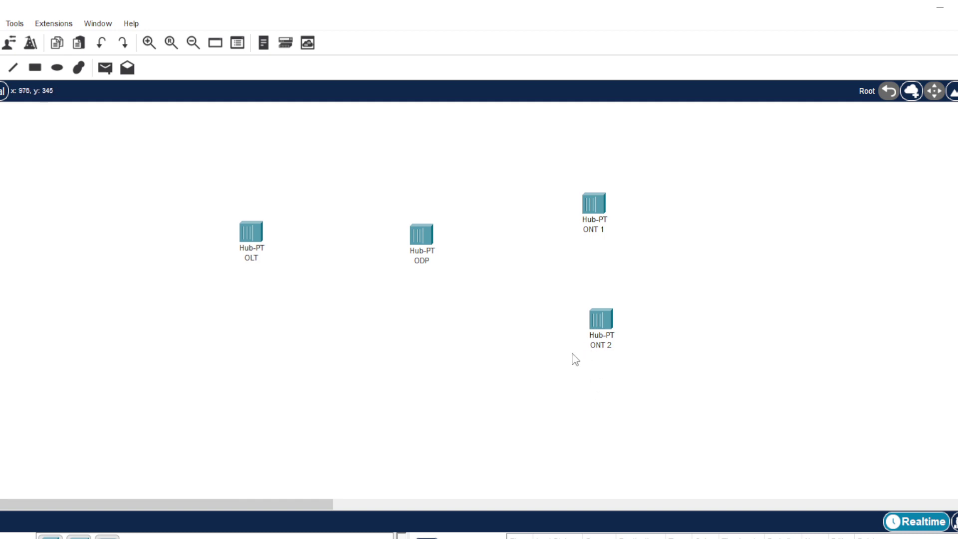
- Align OLT, ODP and ONT 1 in a top row with ONT 2 beneath on the right
drag(597, 205, 604, 171)
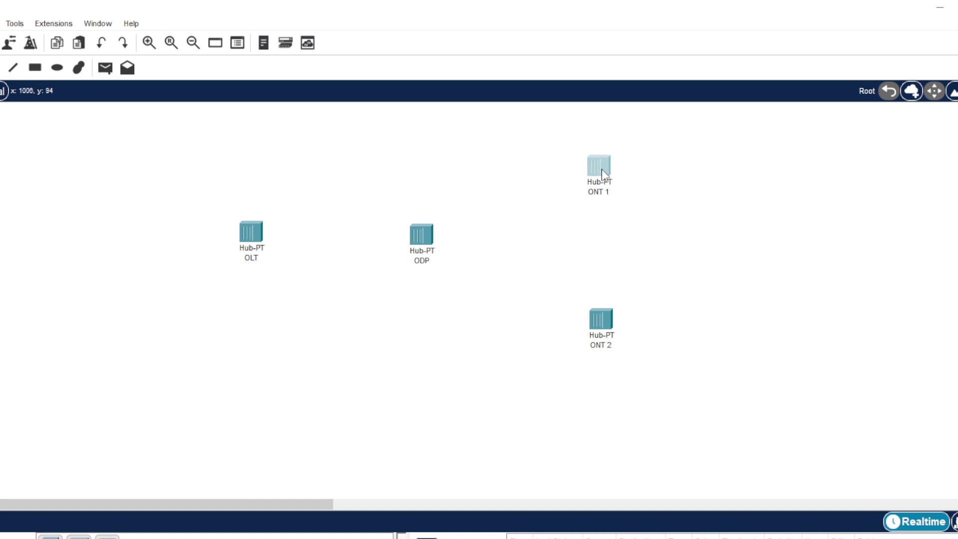
mouse_move(607, 319)
mouse_down()
mouse_move(591, 296)
mouse_move(600, 314)
mouse_up()
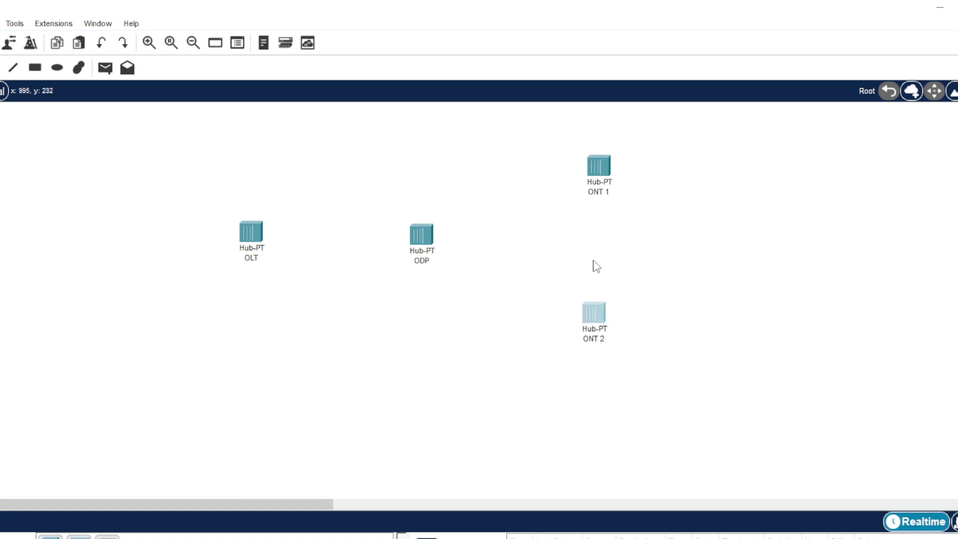
drag(592, 169, 591, 188)
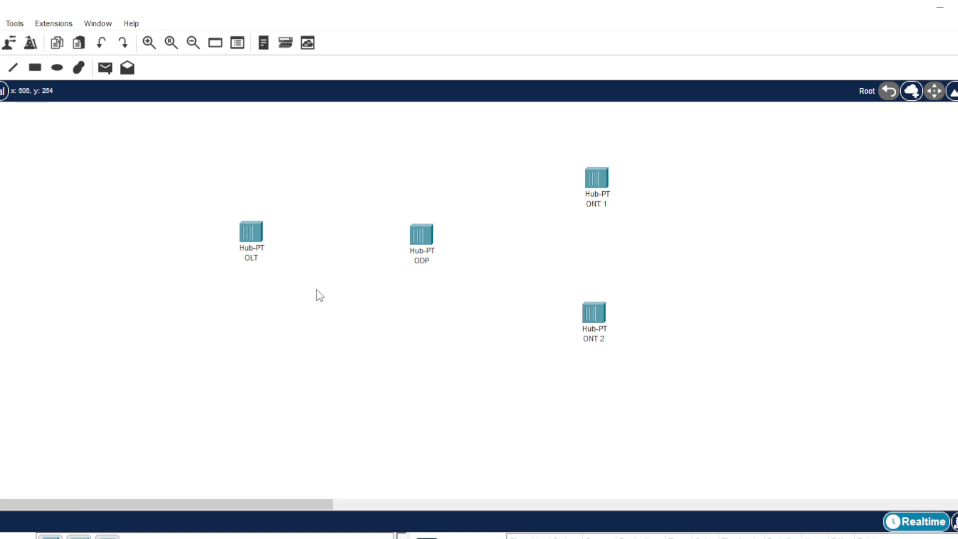
drag(258, 243, 262, 178)
drag(408, 239, 401, 177)
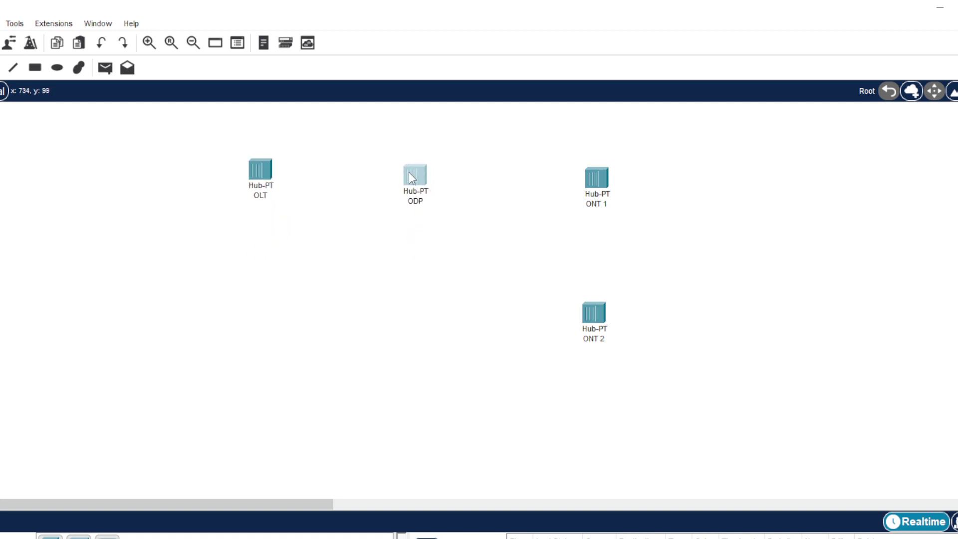
click(588, 180)
drag(588, 176, 590, 169)
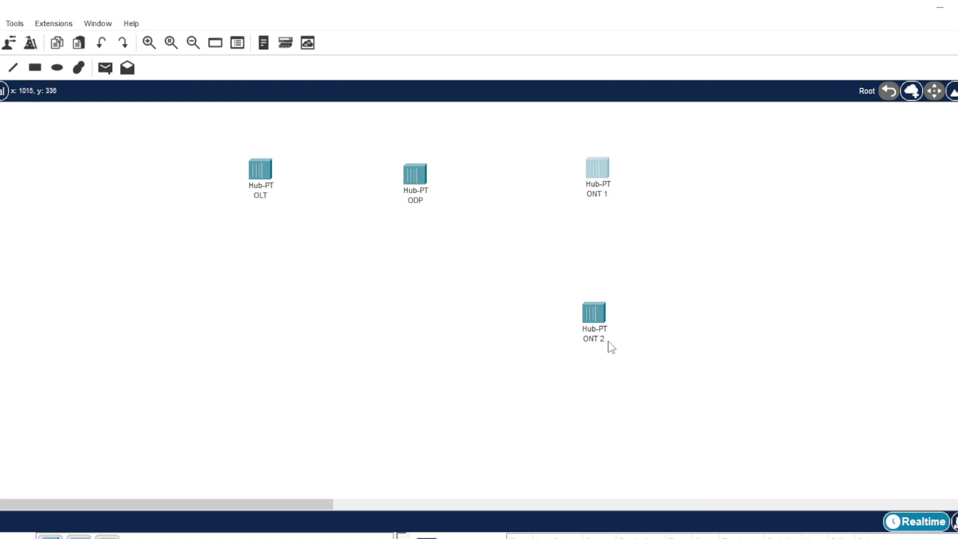
drag(601, 321, 613, 311)
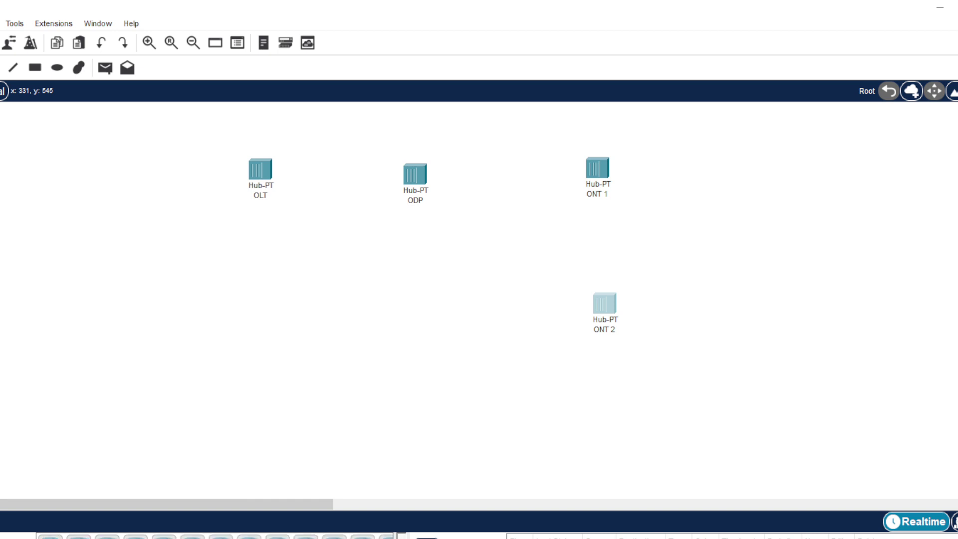
scroll(215, 537, right, 5)
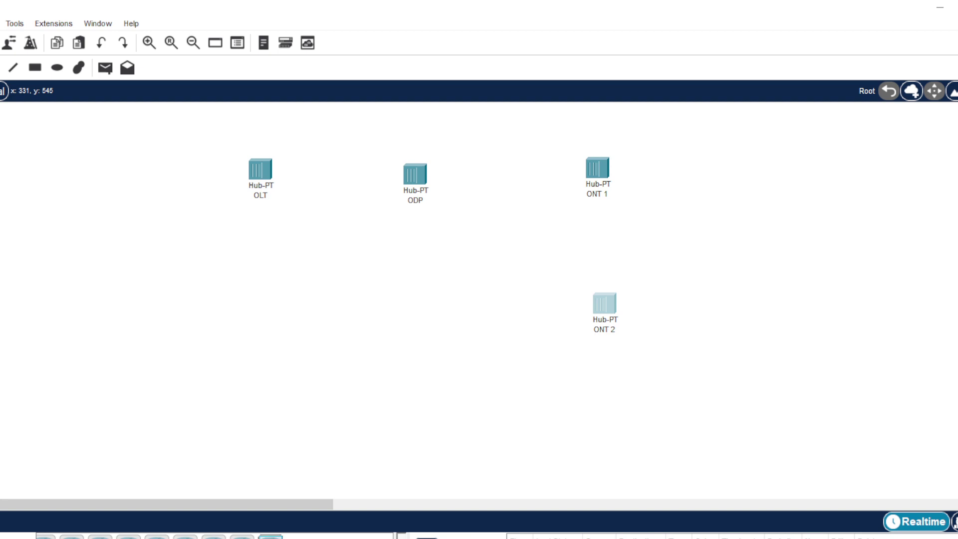
- Add a router under OLT and a server below Router0
drag(269, 534, 257, 285)
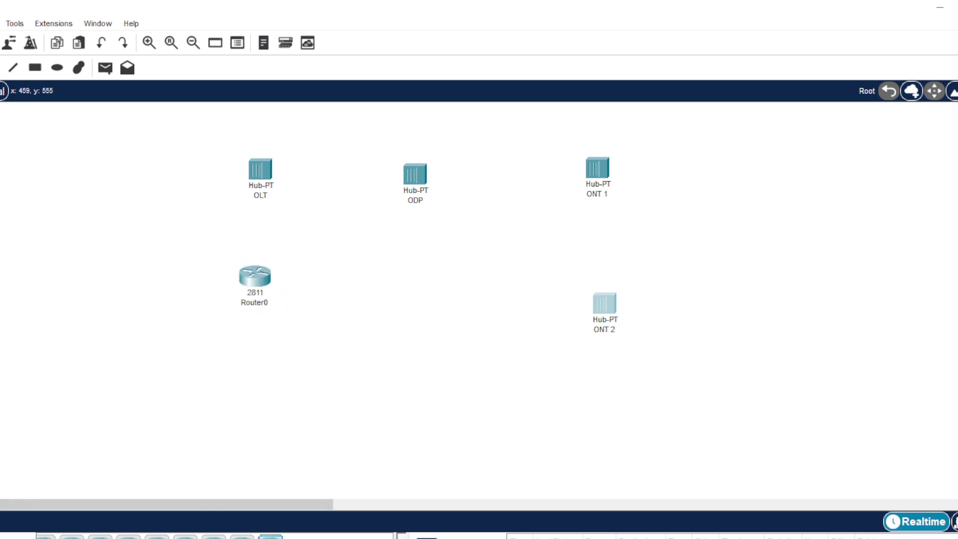
click(2, 538)
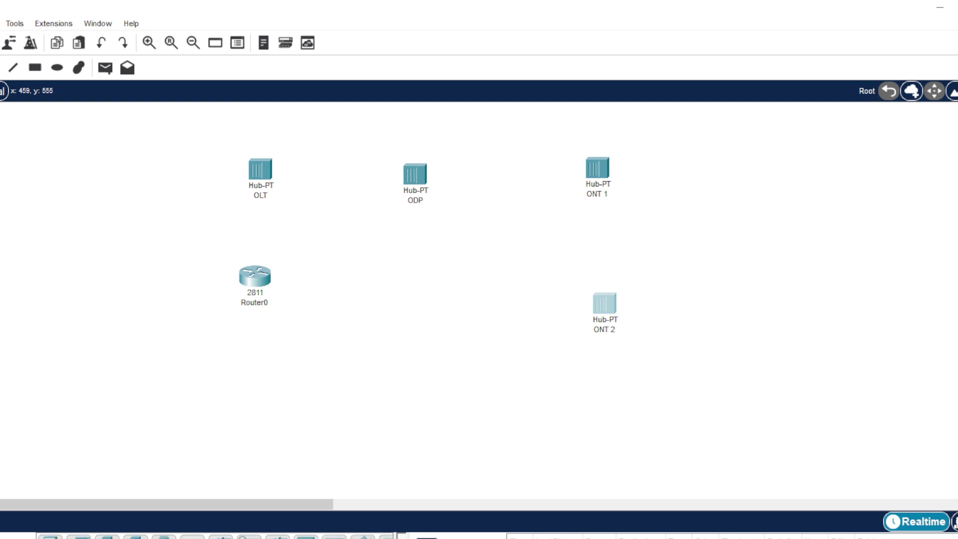
drag(106, 536, 268, 439)
drag(244, 408, 255, 402)
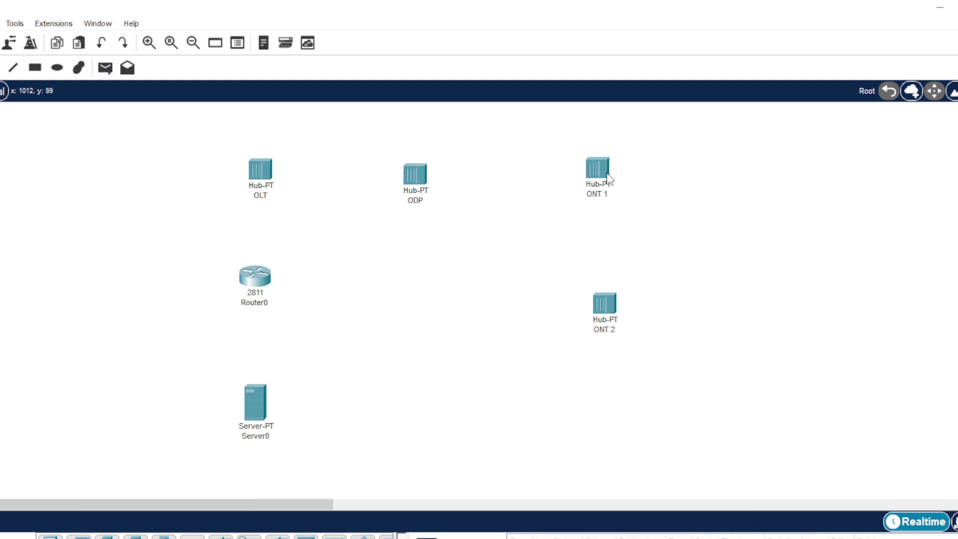
- Reposition ONT 1 slightly higher and align ONT 2 beneath it
drag(608, 182, 607, 175)
drag(602, 318, 597, 287)
click(627, 317)
click(545, 383)
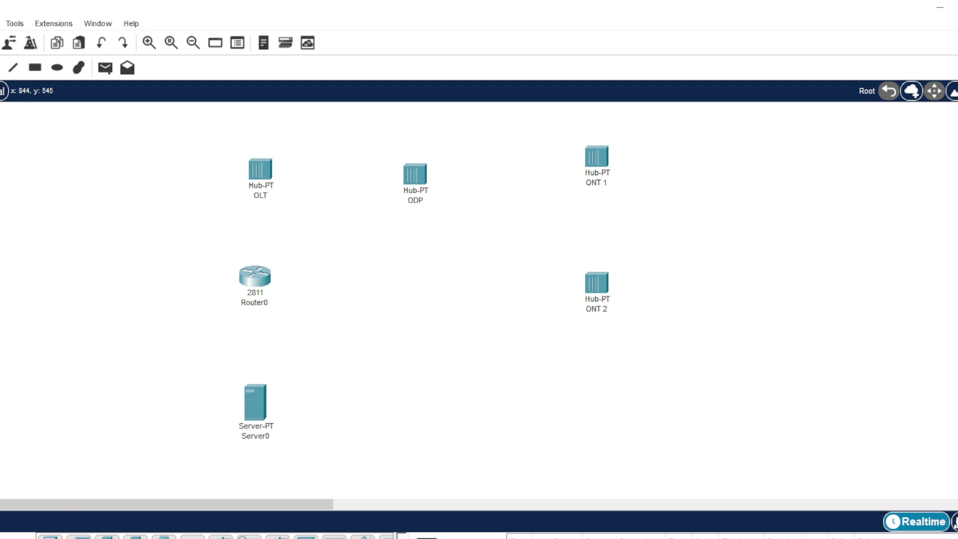
- Place an AccessPoint-PT to the right of ONT 1
key(ctrl+alt+r)
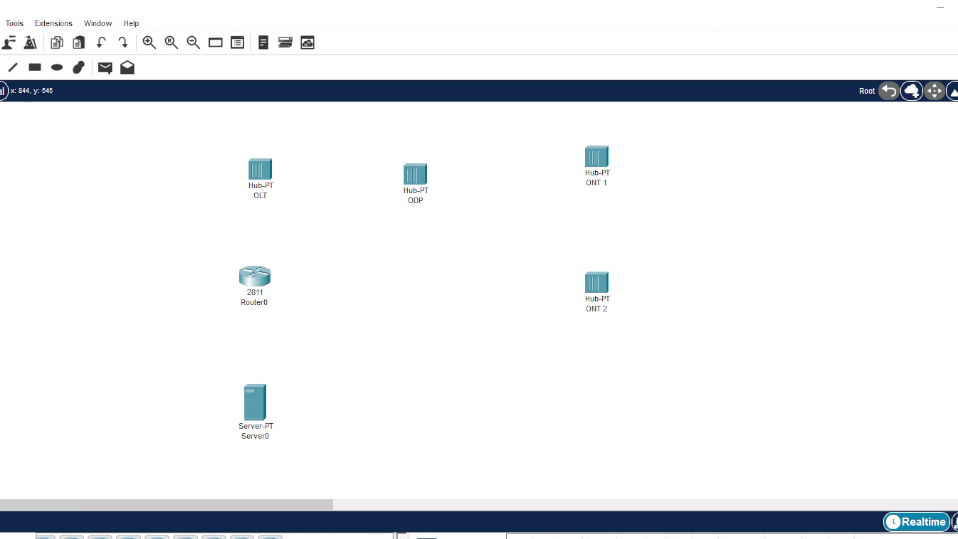
key(ctrl+alt+s)
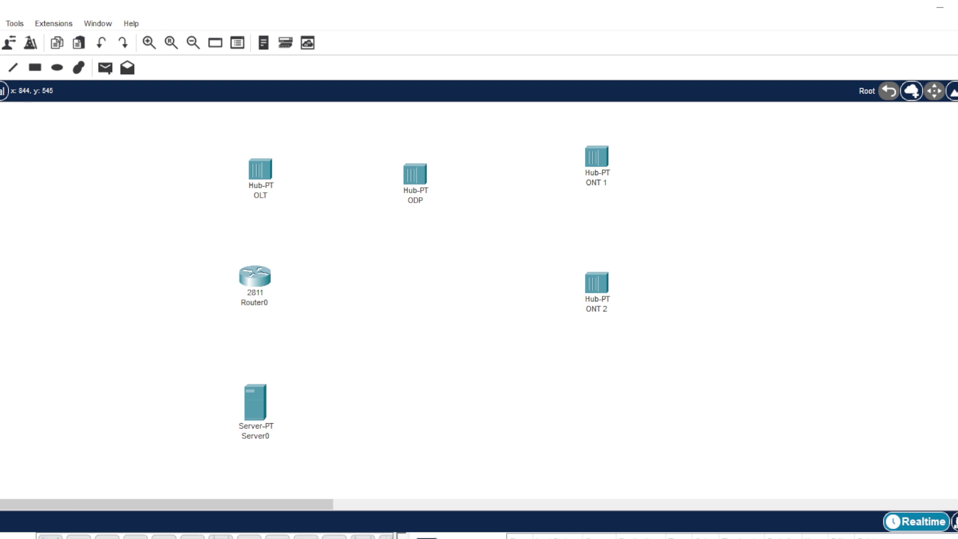
scroll(214, 536, right, 5)
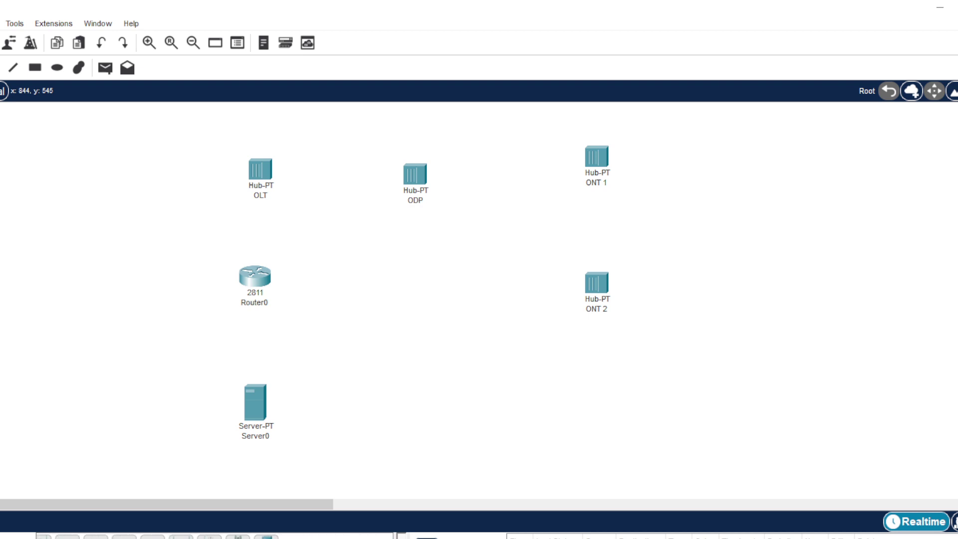
drag(101, 536, 681, 176)
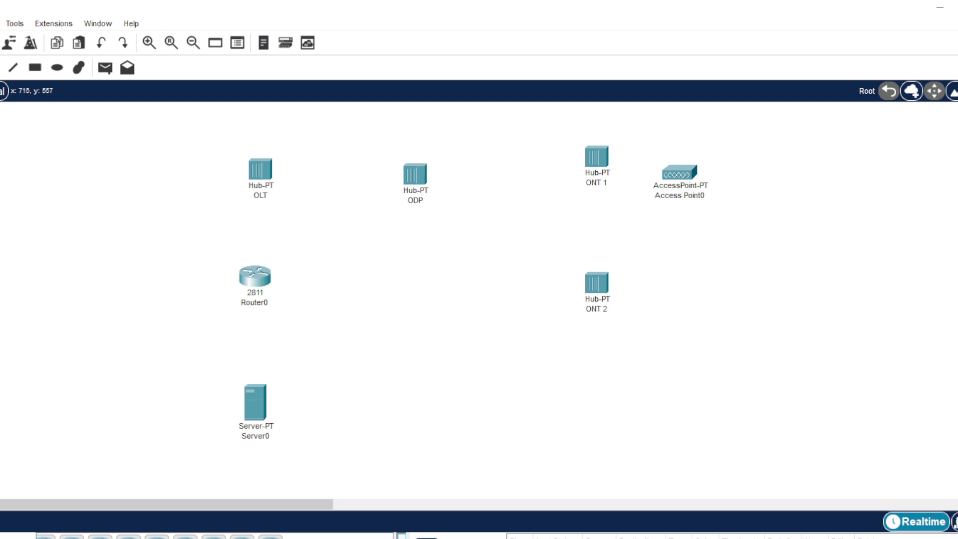
- Place an 1841 router below ONT 2 and move Access Point0 slightly up
click(184, 537)
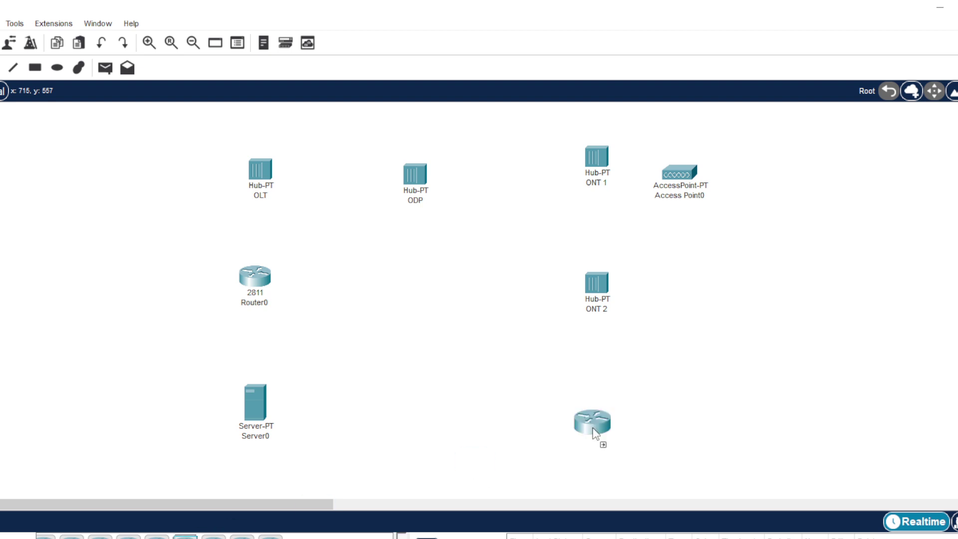
click(600, 392)
drag(599, 391, 596, 377)
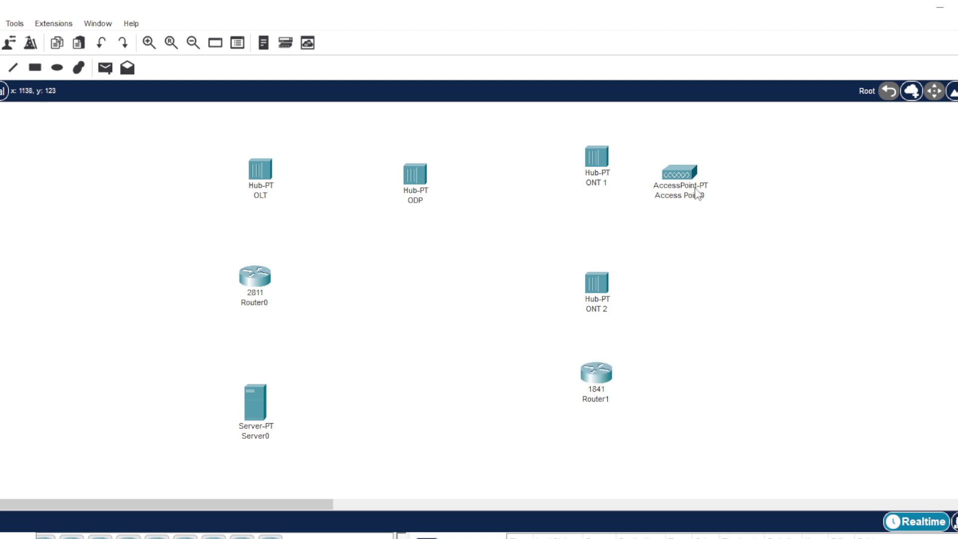
drag(681, 165, 678, 150)
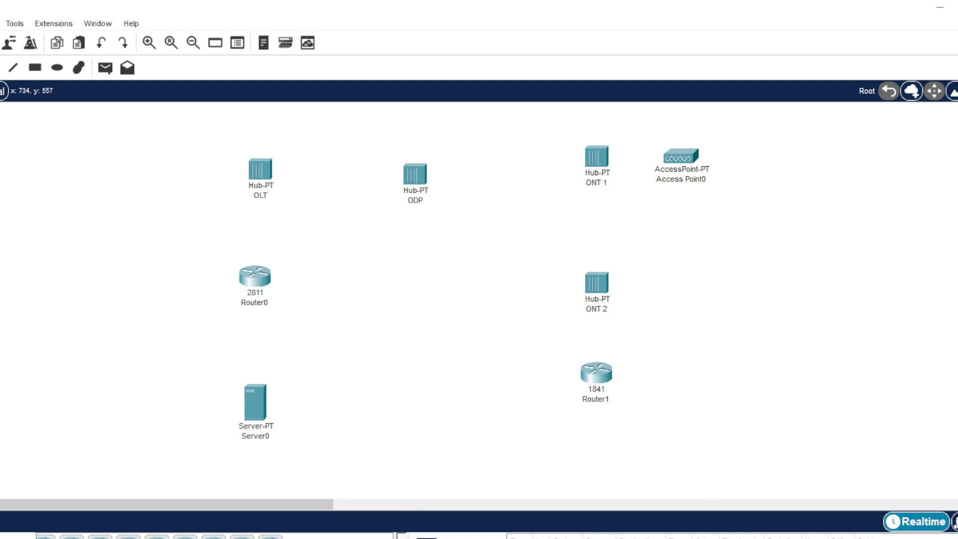
- Add two Laptop-PT devices, Laptop0 and Laptop1, near Router1
click(2, 537)
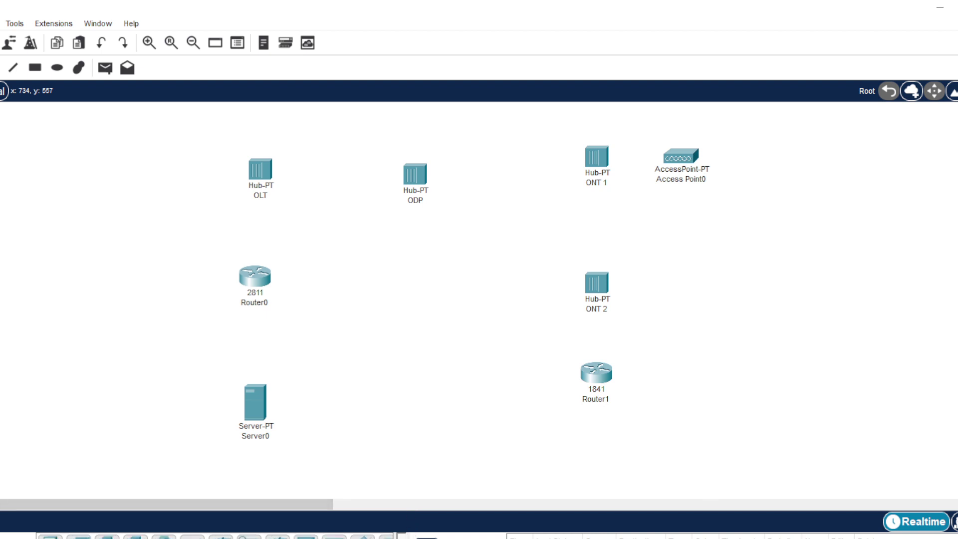
drag(78, 536, 708, 372)
drag(170, 534, 592, 467)
drag(680, 159, 688, 134)
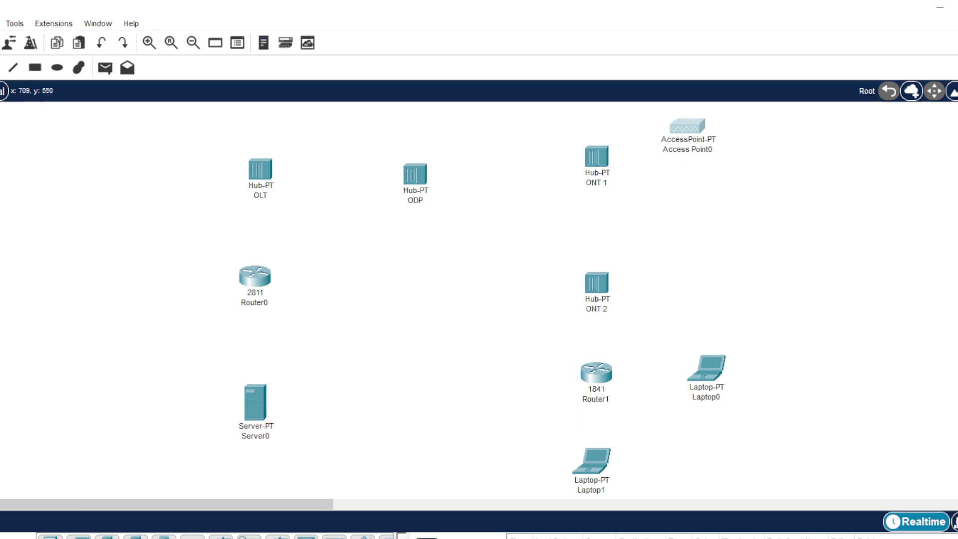
- Add two Smartphone-PT devices beside Access Point0
scroll(214, 536, right, 3)
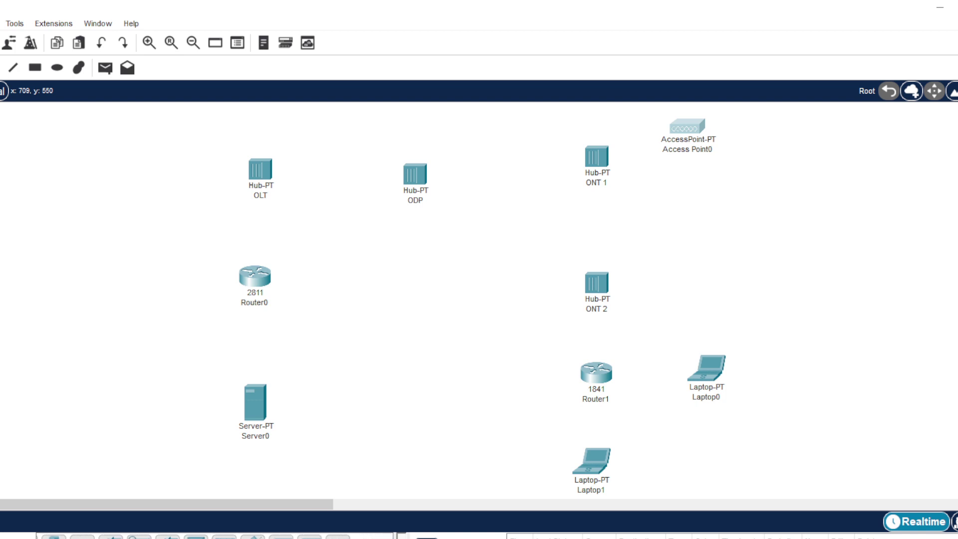
drag(254, 537, 657, 223)
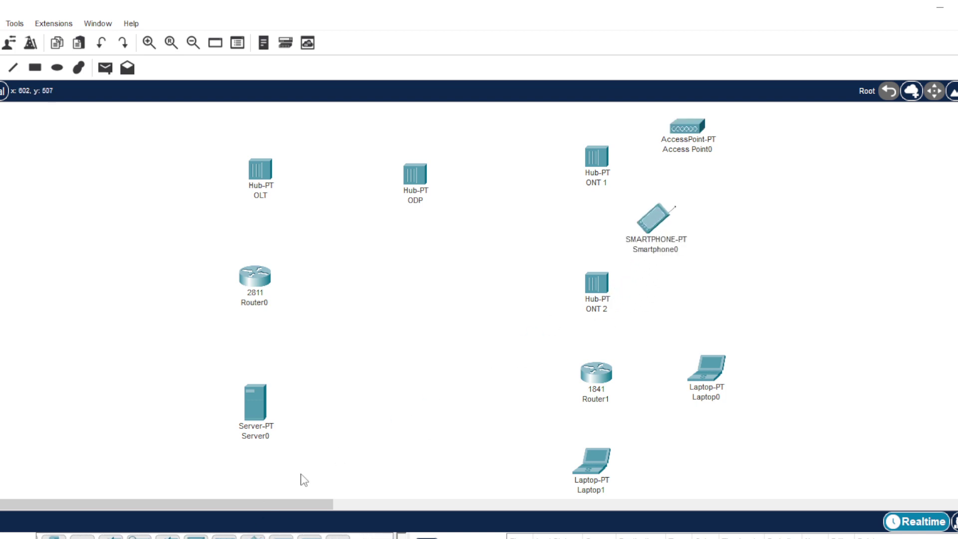
drag(253, 537, 758, 220)
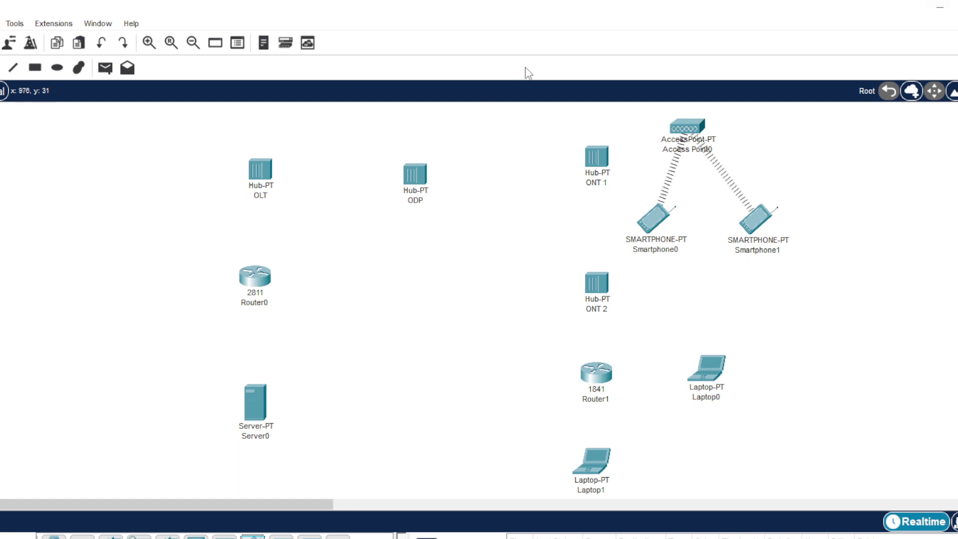
- Raise the ODP and OLT hubs level with ONT 1 and nudge ODP into line
drag(409, 169, 409, 154)
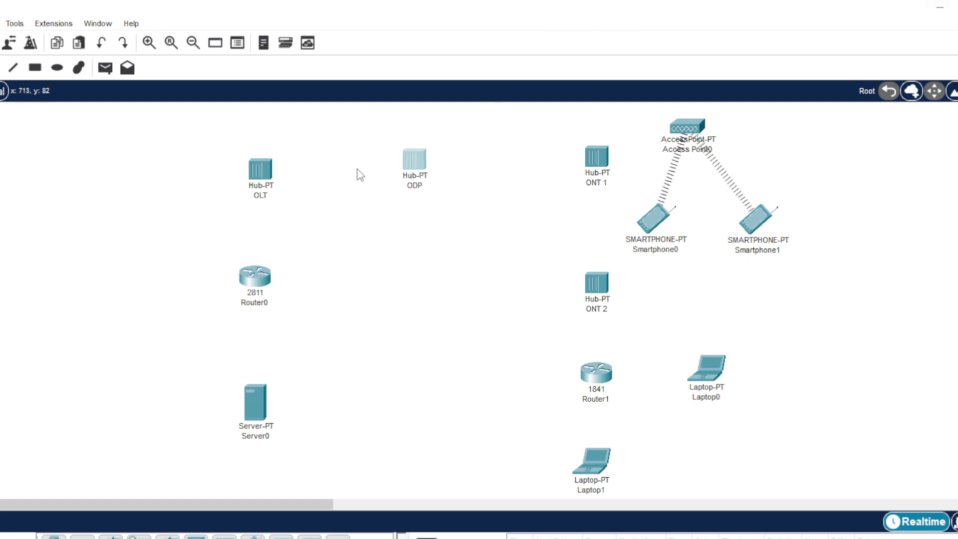
drag(263, 154, 265, 157)
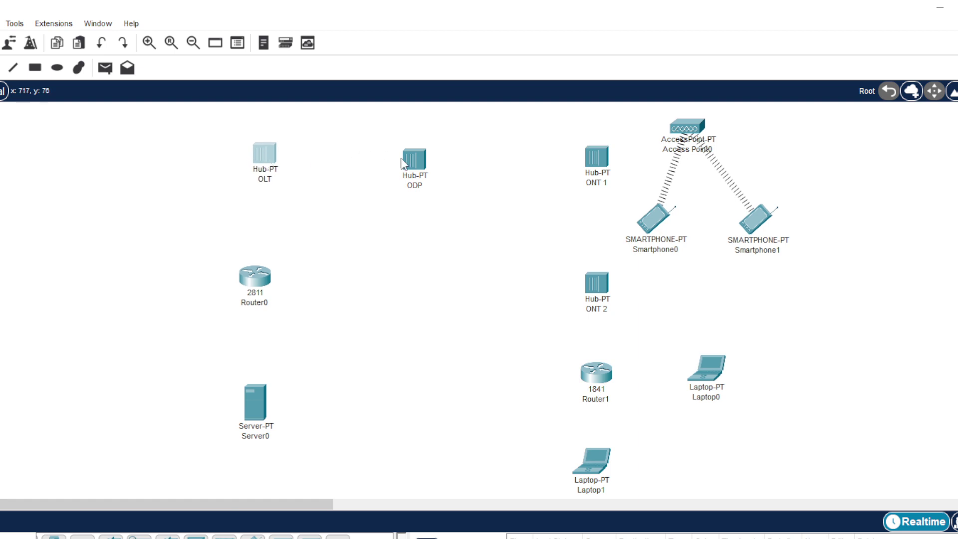
click(414, 159)
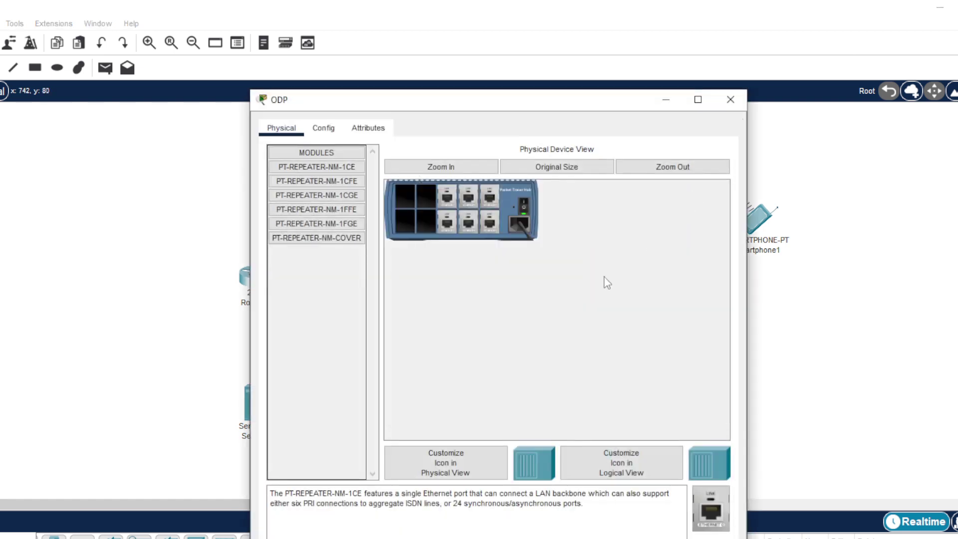
click(731, 101)
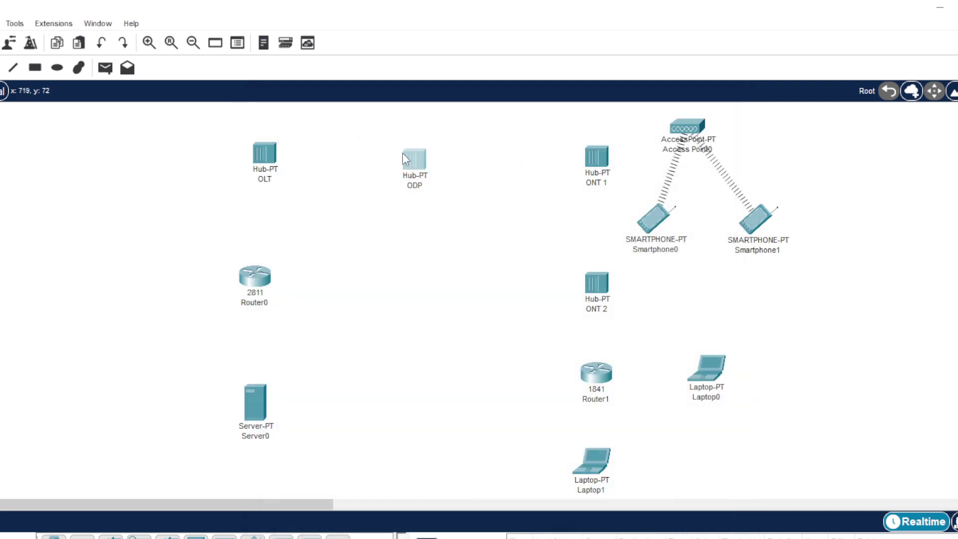
drag(416, 167, 419, 162)
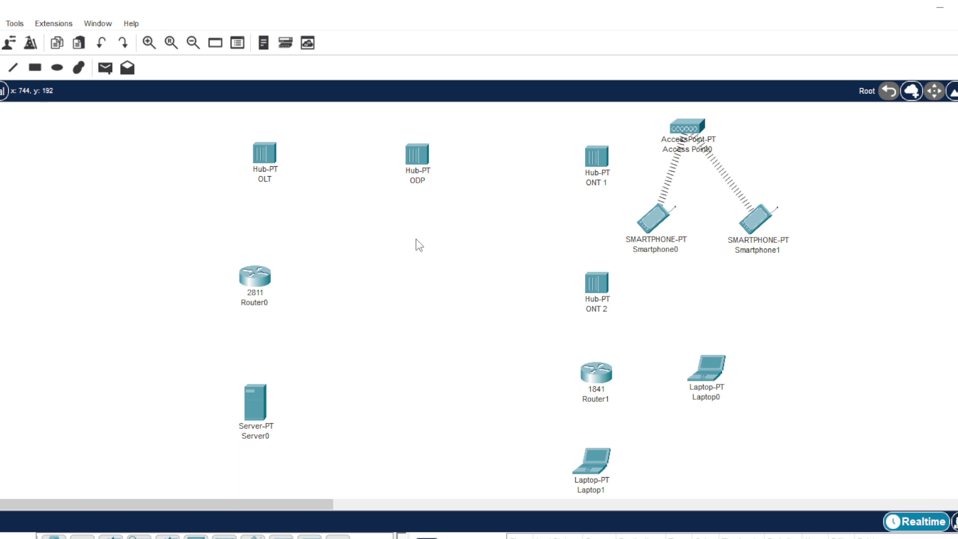
click(594, 159)
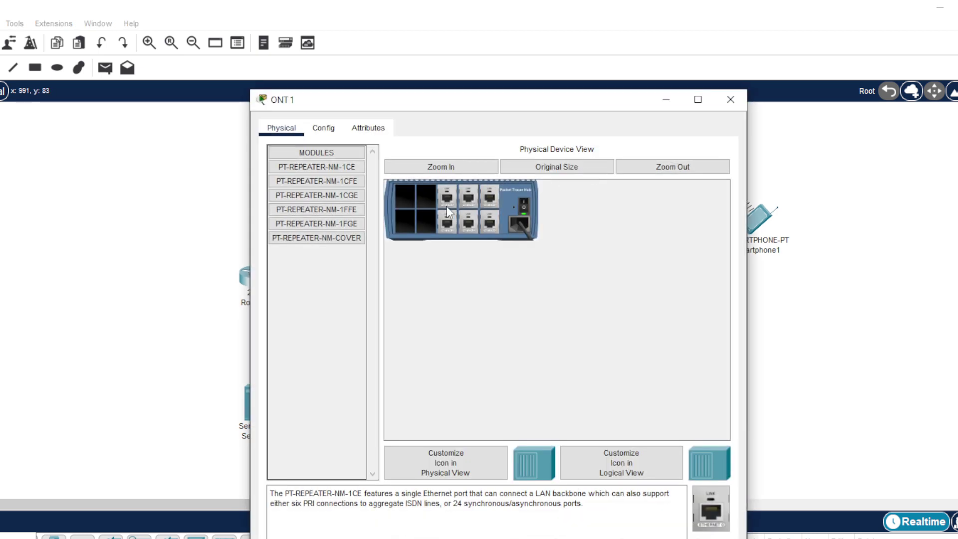
- Power off ONT 1, add PT-REPEATER-NM-1FFE modules to its empty slots, then power it on
click(329, 129)
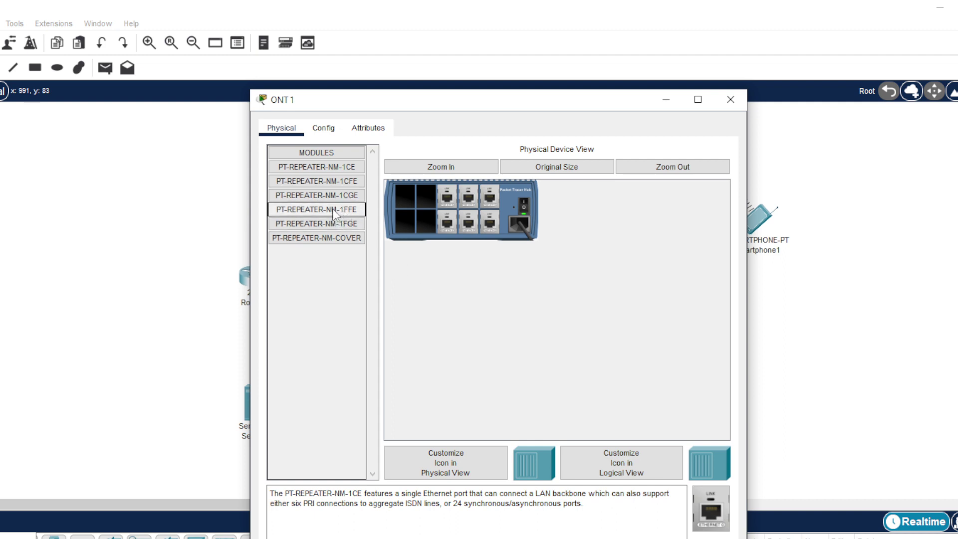
click(522, 204)
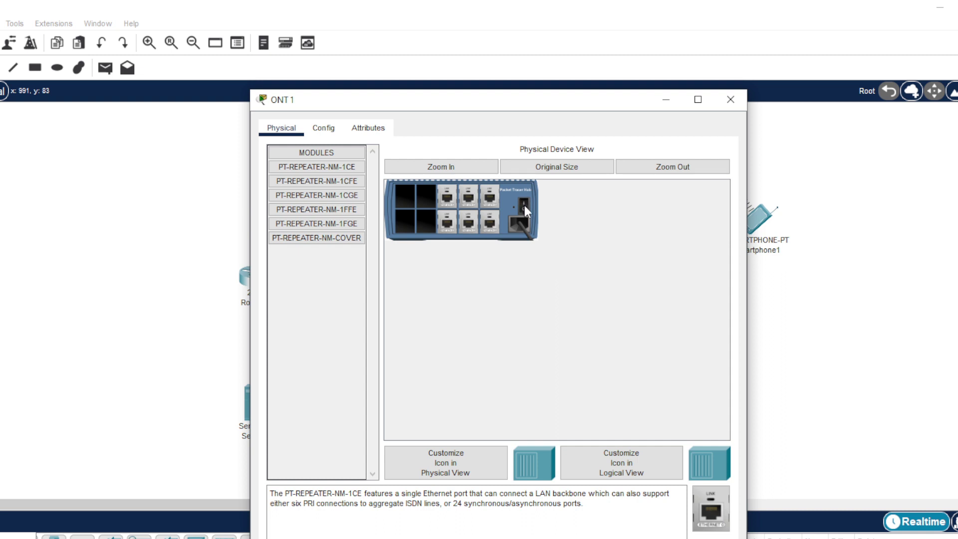
drag(334, 211, 423, 198)
drag(317, 209, 403, 199)
drag(345, 210, 404, 218)
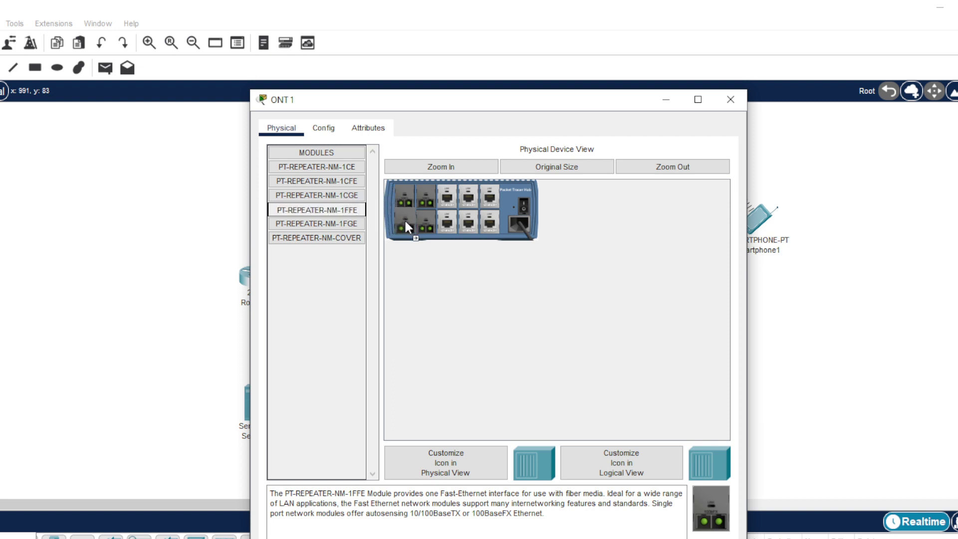
click(523, 209)
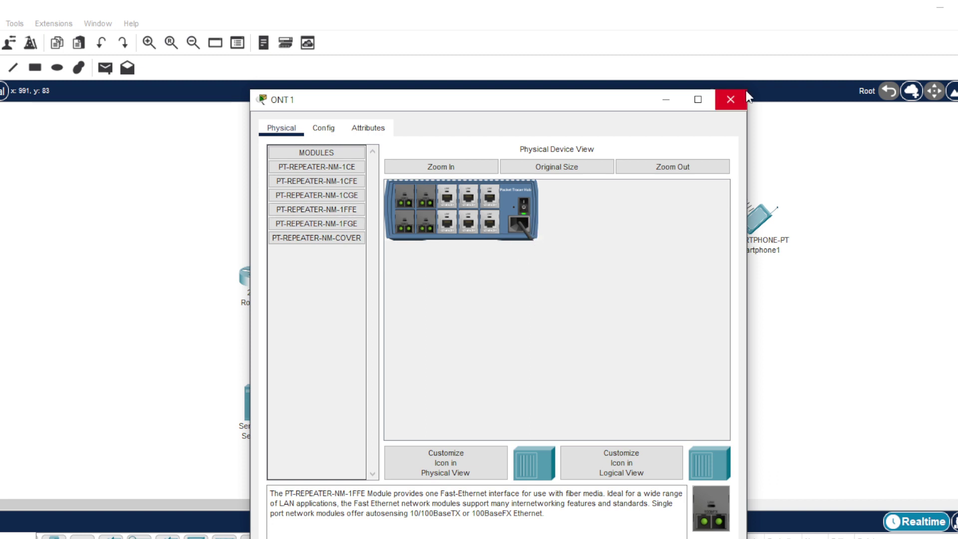
click(729, 99)
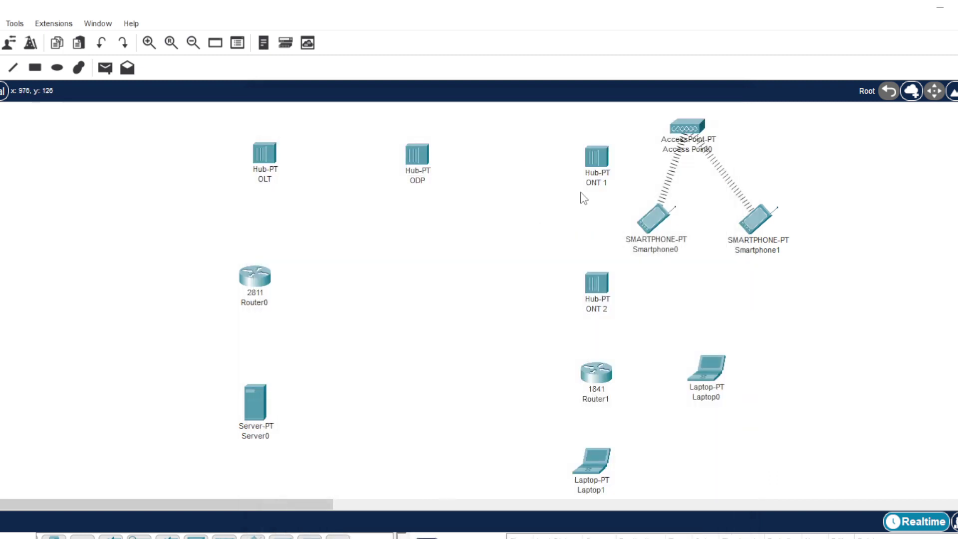
- Zoom in on ONT 2, power it off, fill four slots with PT-REPEATER-NM-1FFE, power on
click(599, 287)
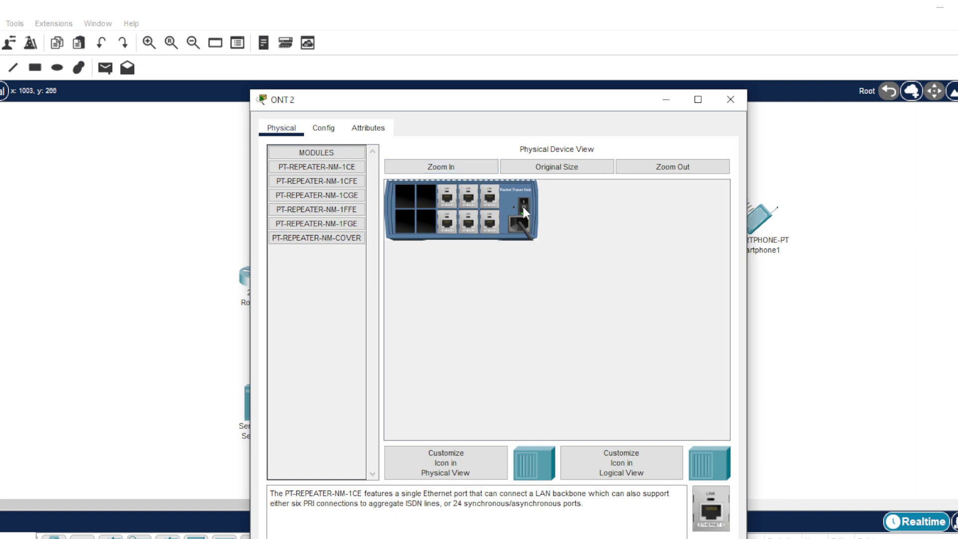
click(469, 173)
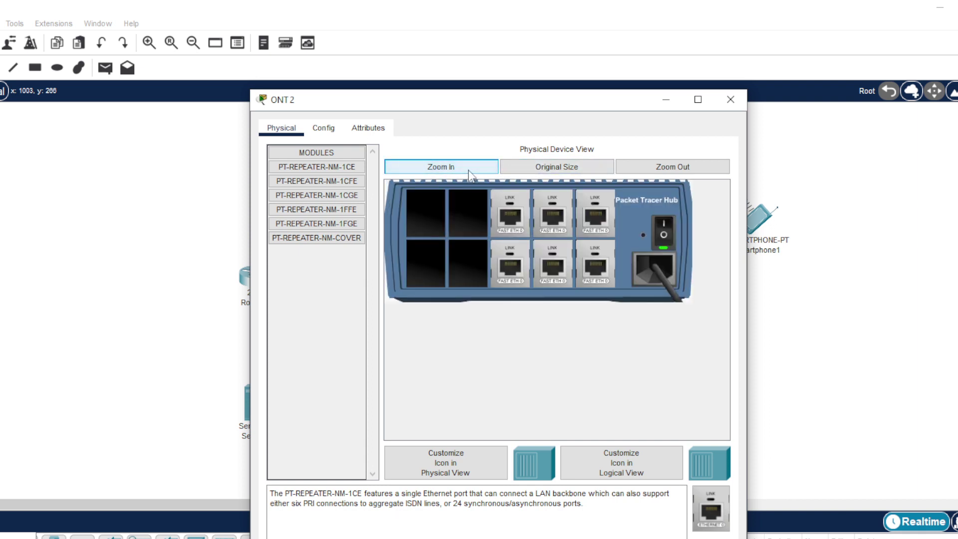
click(667, 237)
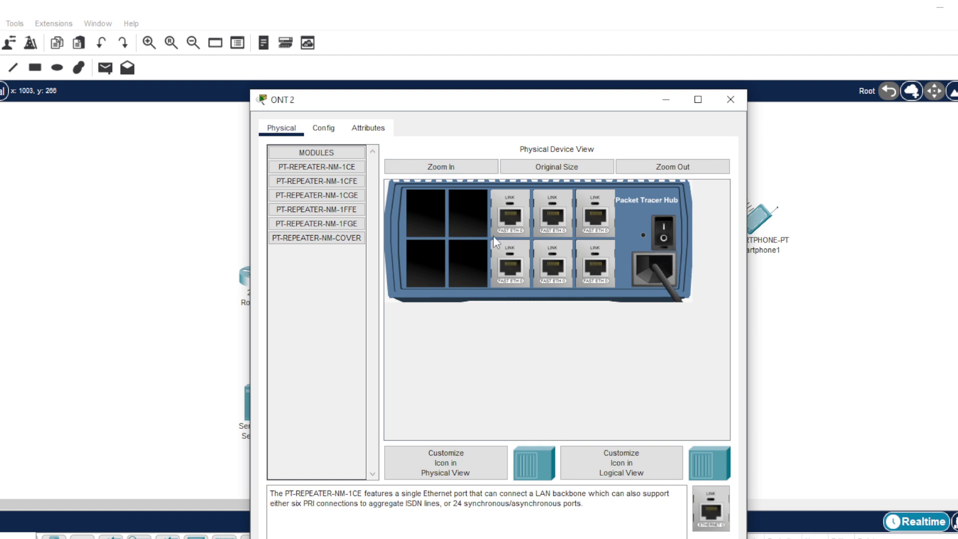
drag(348, 210, 411, 202)
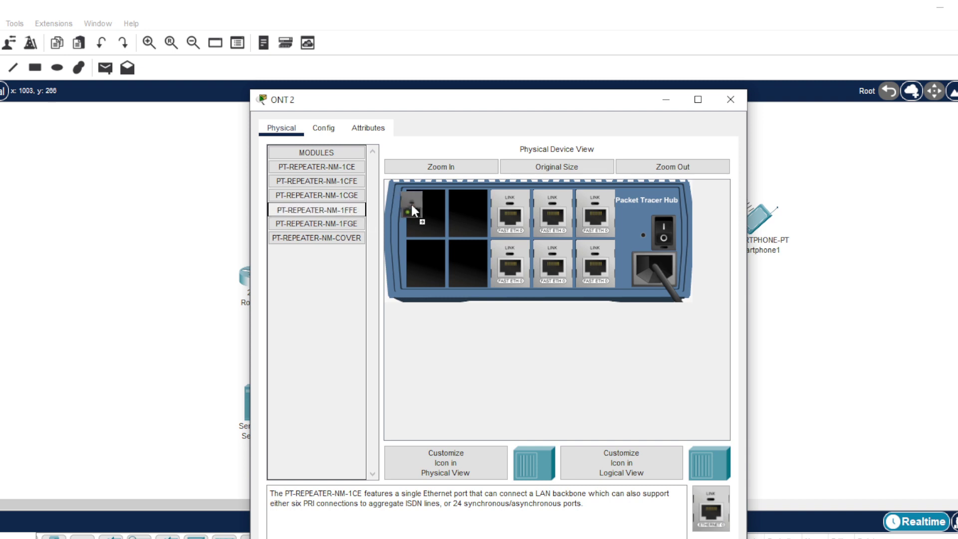
drag(468, 210, 467, 210)
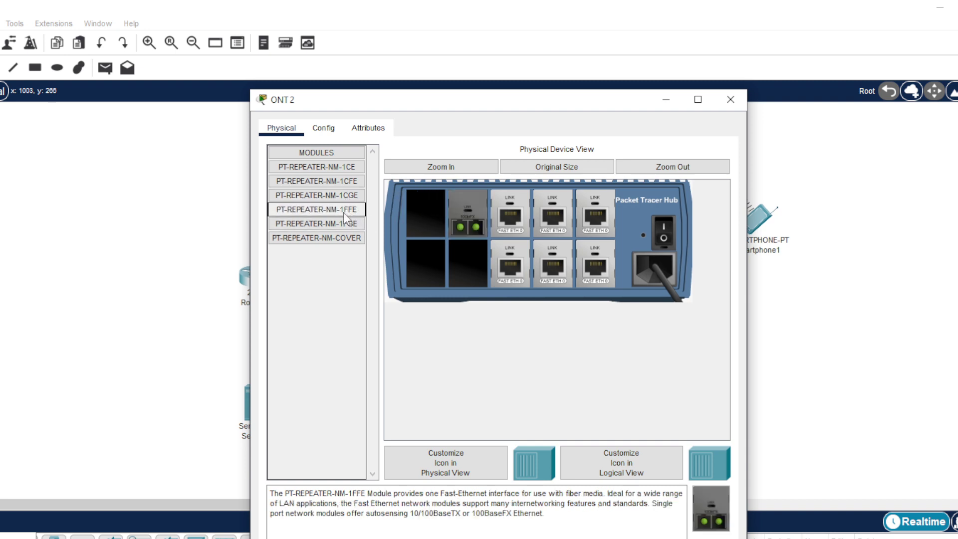
drag(344, 211, 405, 208)
drag(340, 211, 473, 263)
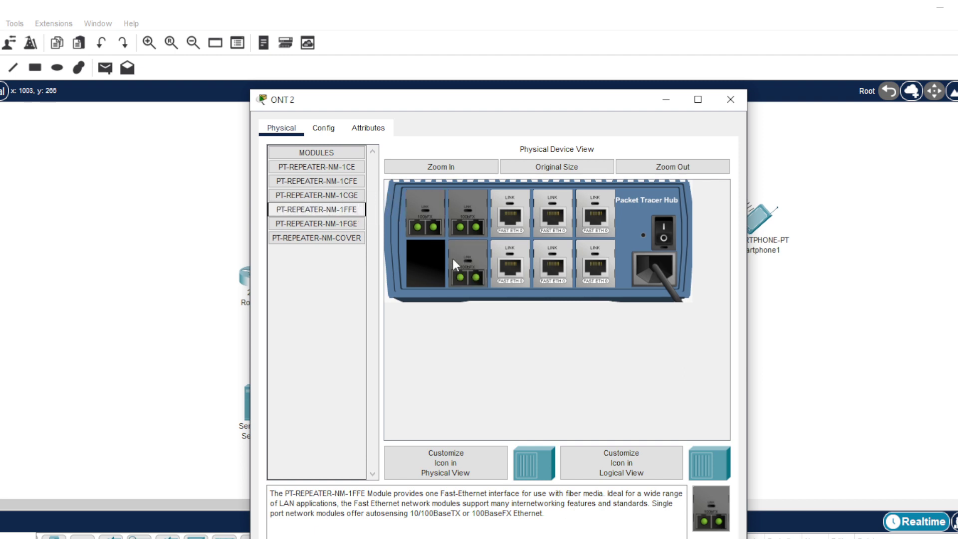
drag(339, 211, 443, 287)
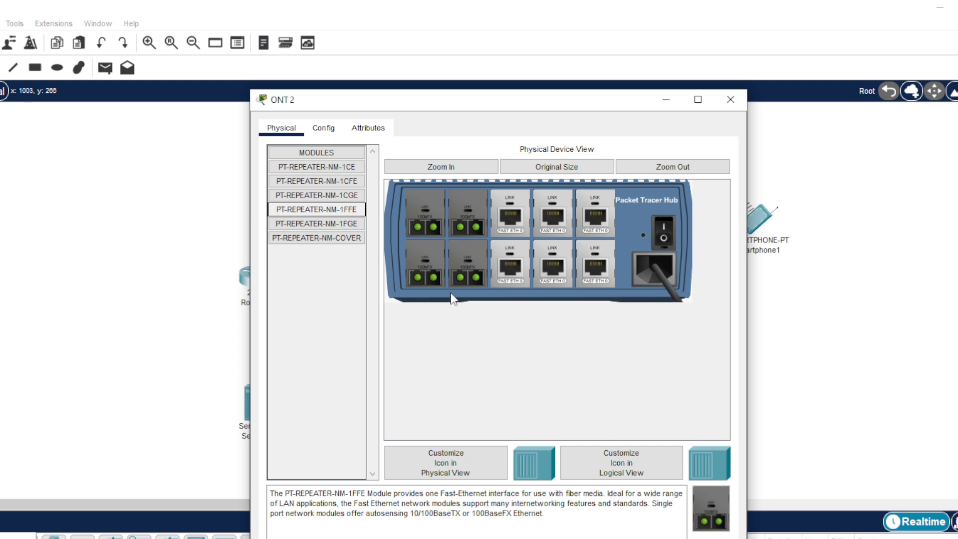
click(667, 232)
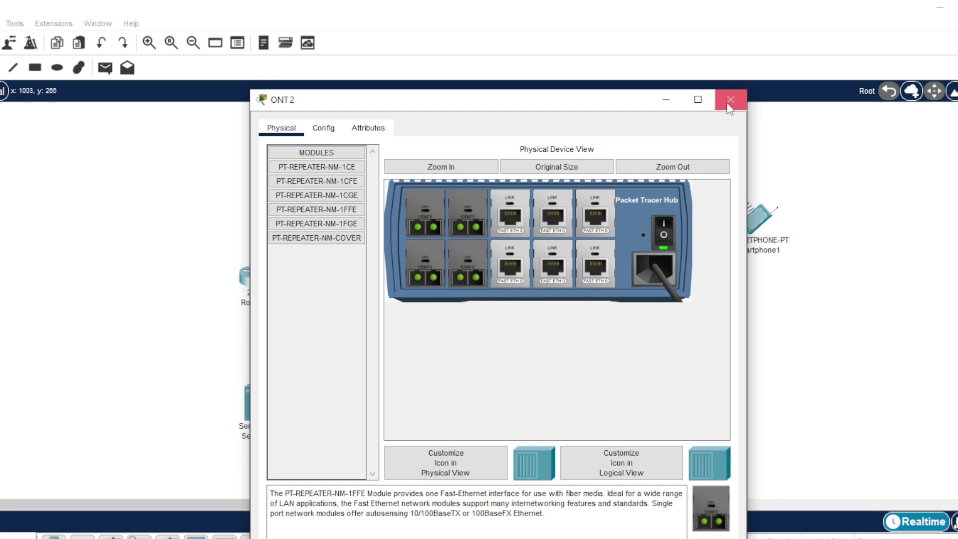
click(728, 104)
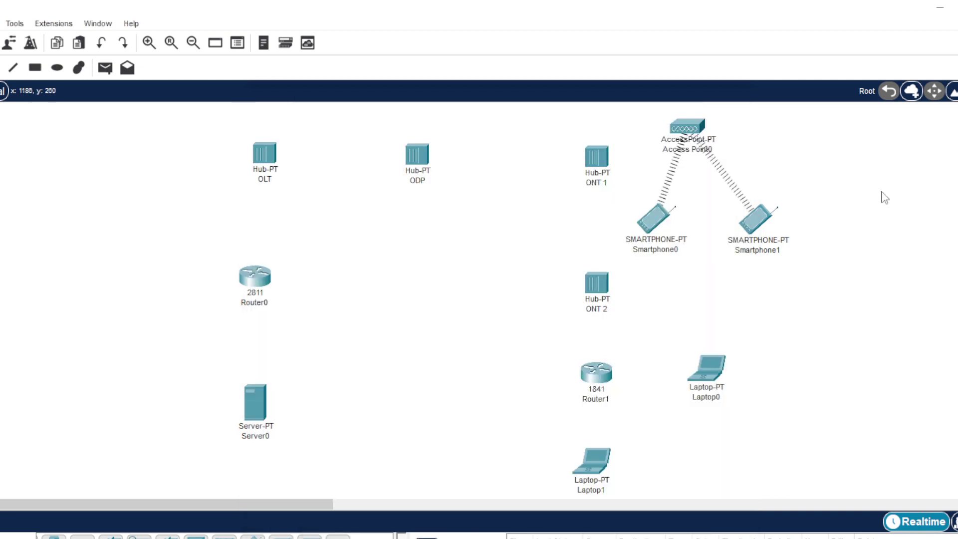
- Fill the ODP hub's empty left slots with PT-REPEATER-NM-1FFE modules and close its window
click(423, 161)
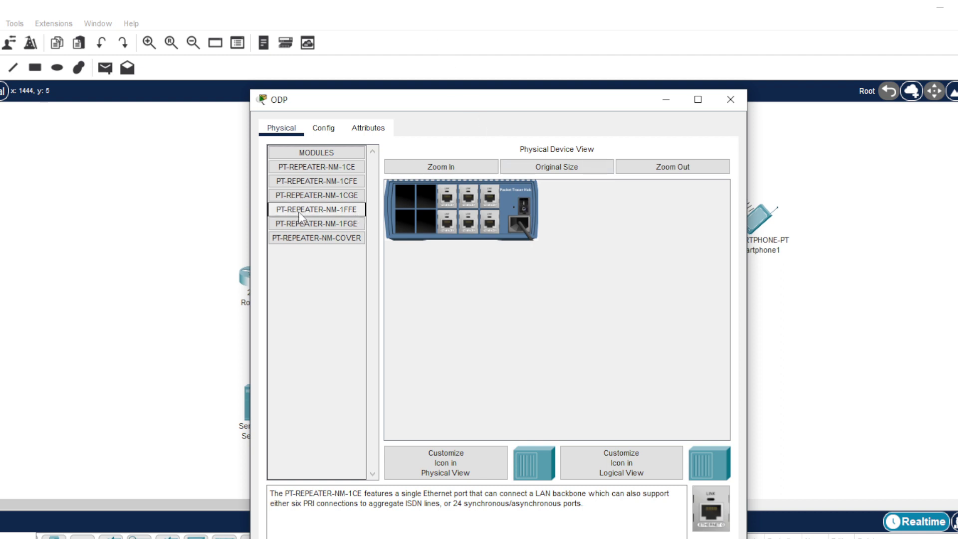
drag(422, 193, 421, 193)
drag(330, 208, 401, 203)
drag(328, 216, 411, 221)
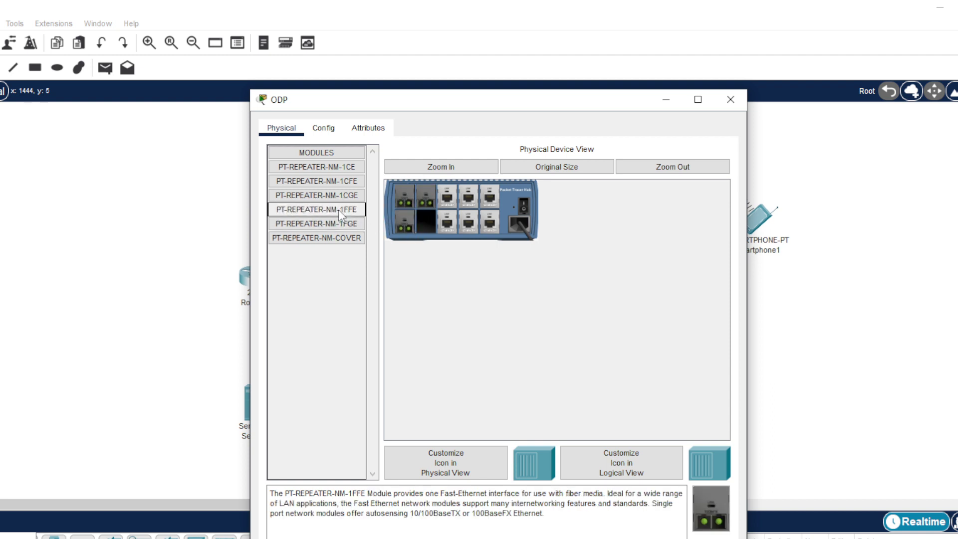
drag(338, 210, 433, 229)
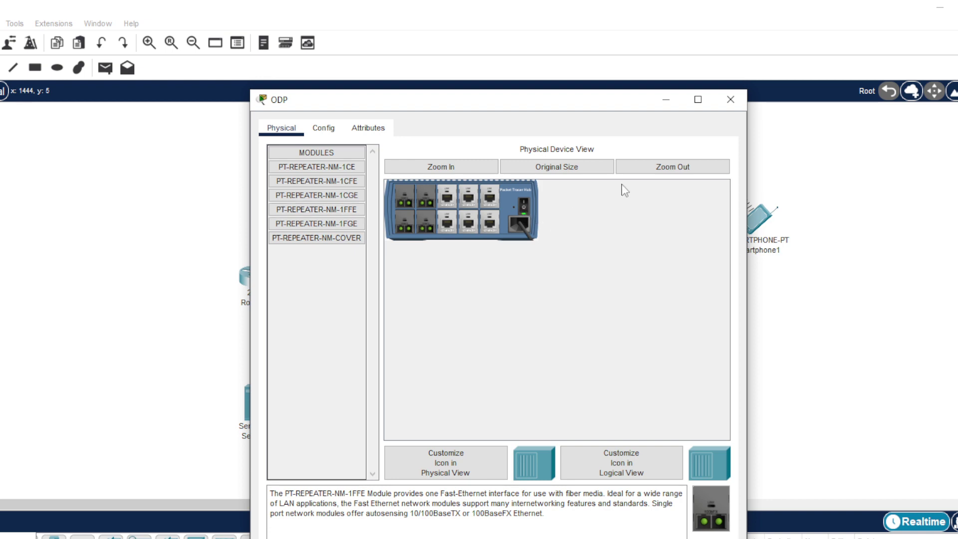
click(730, 99)
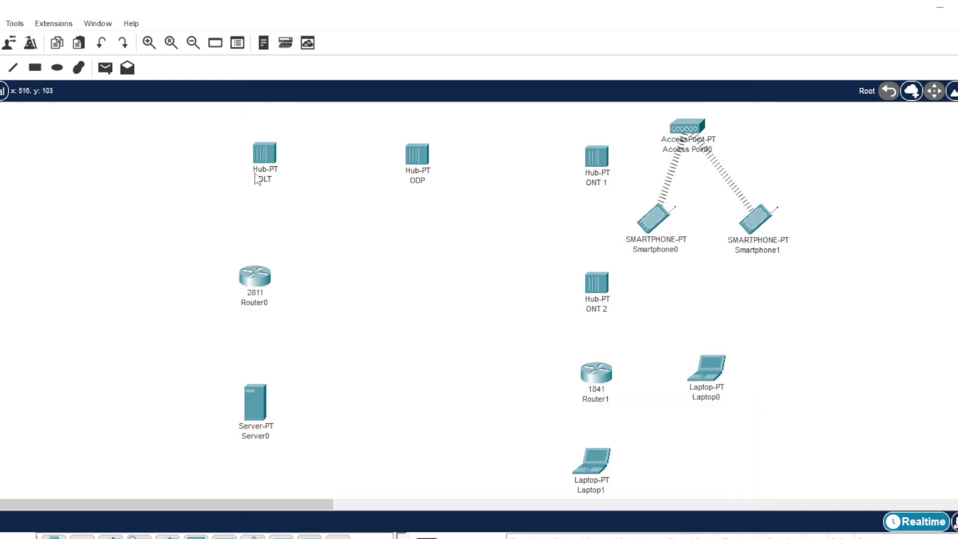
- Insert PT-REPEATER-NM-1FFE modules into the OLT hub's empty slots and close its window
click(265, 158)
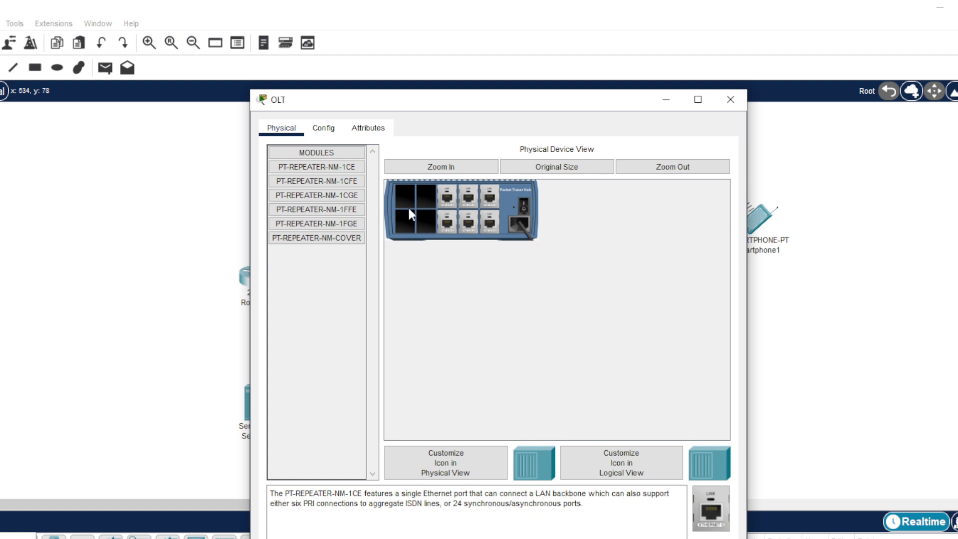
drag(353, 210, 404, 222)
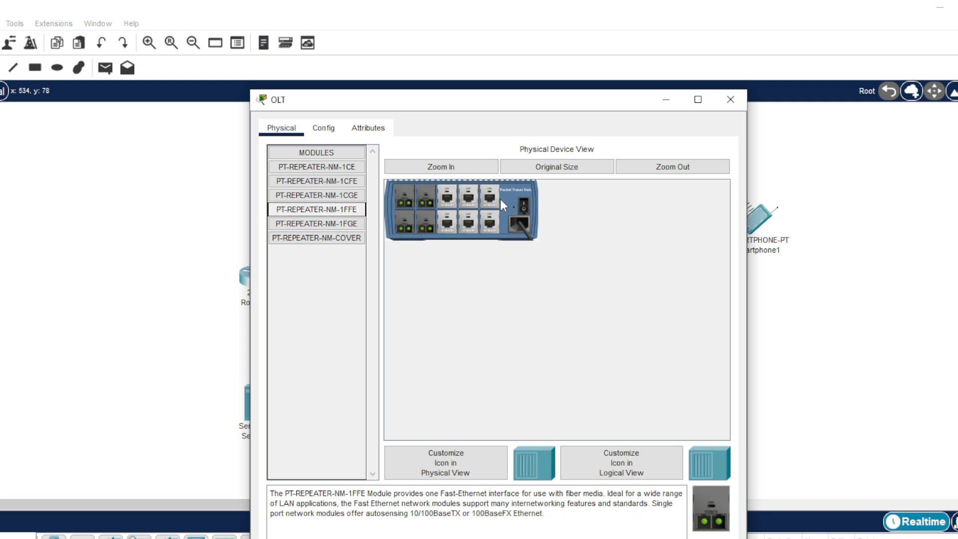
click(730, 99)
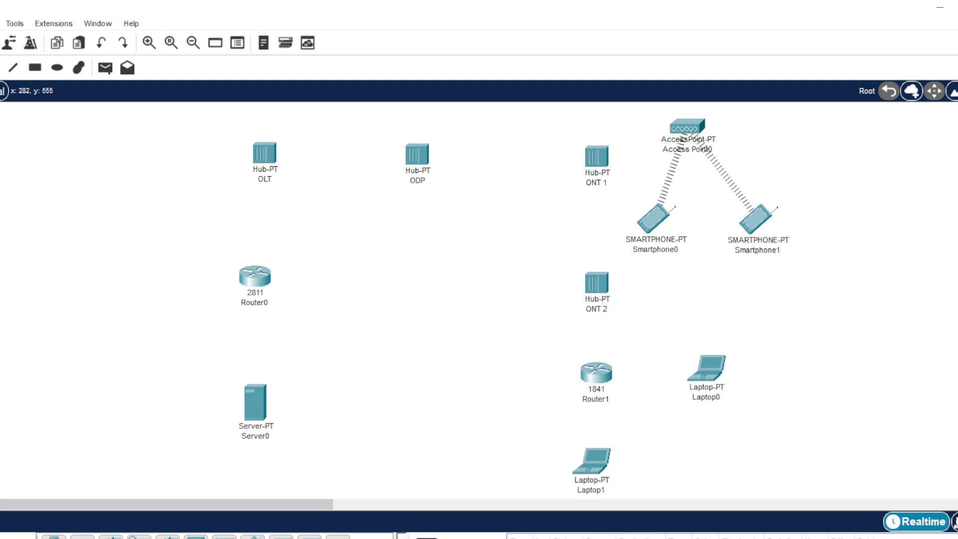
click(2, 538)
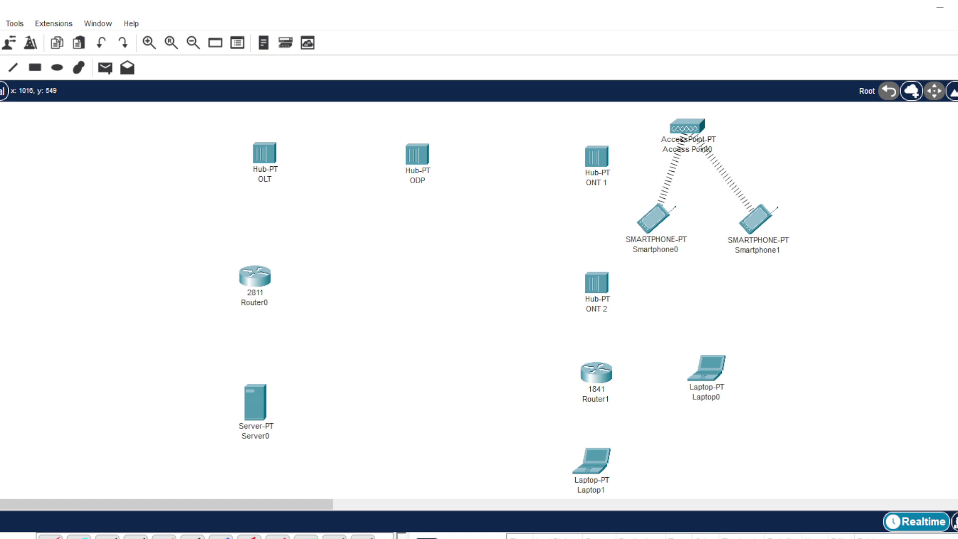
- Run a fiber cable from OLT FastEthernet6 to ODP FastEthernet6
click(275, 161)
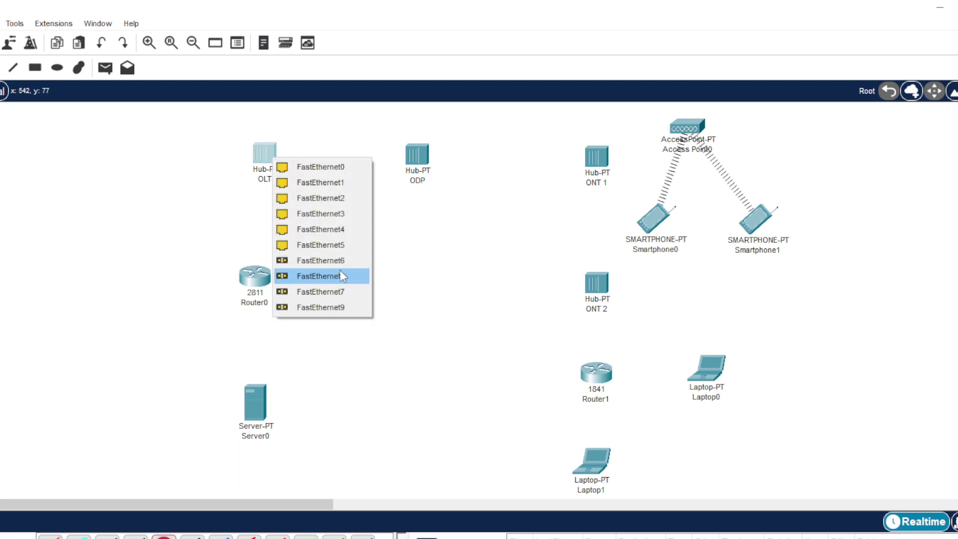
click(300, 262)
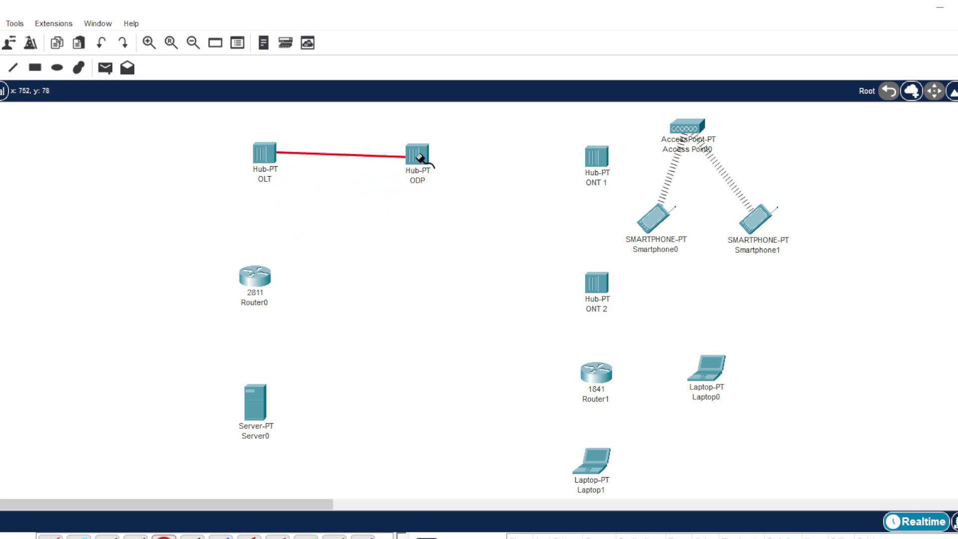
click(418, 156)
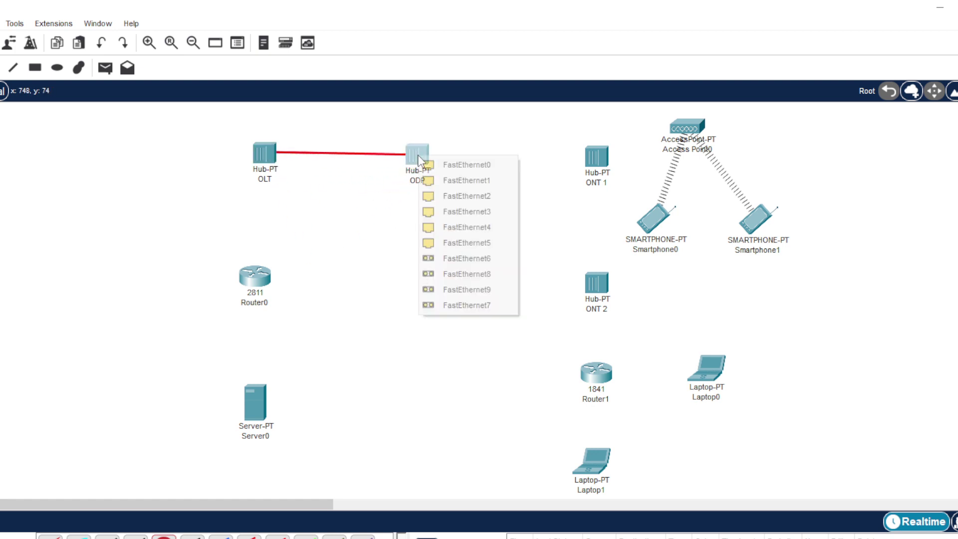
click(450, 262)
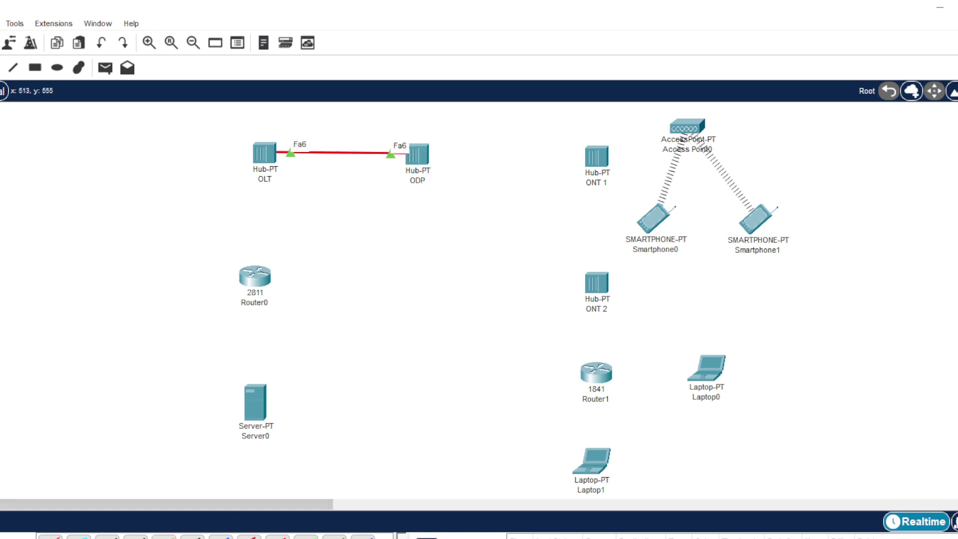
- Connect ODP FastEthernet8 to ONT 1 FastEthernet6 with fiber
click(419, 155)
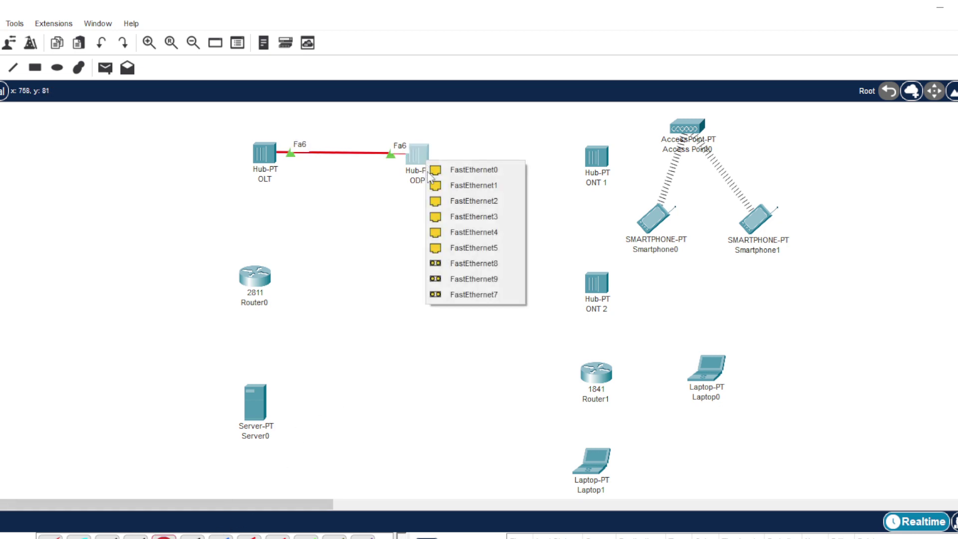
click(455, 265)
click(595, 156)
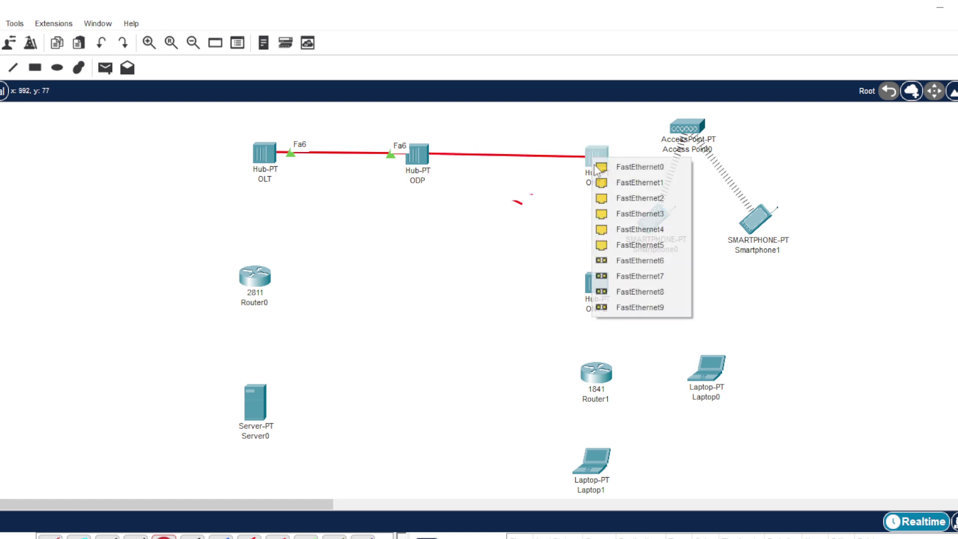
click(616, 260)
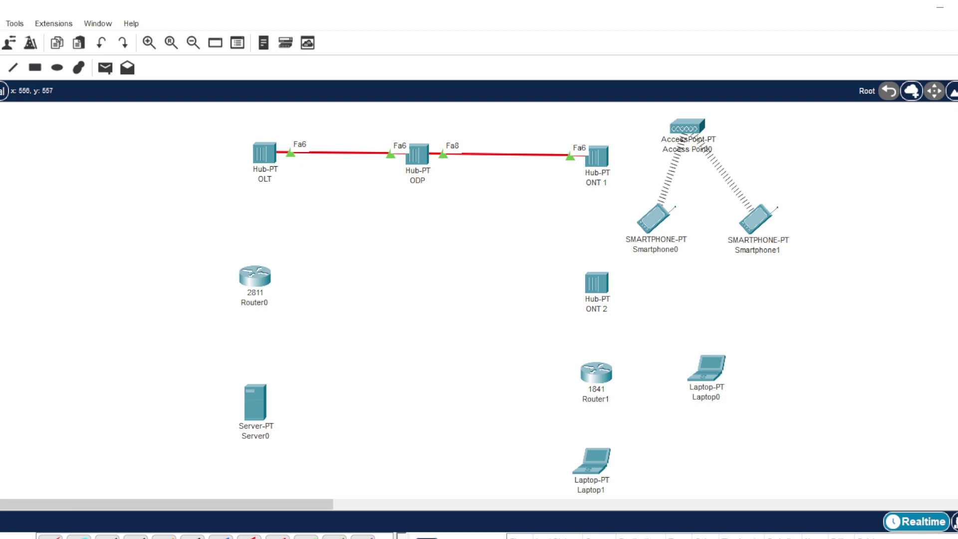
- Connect ODP FastEthernet9 to ONT 2 FastEthernet6 with another fiber cable
click(164, 536)
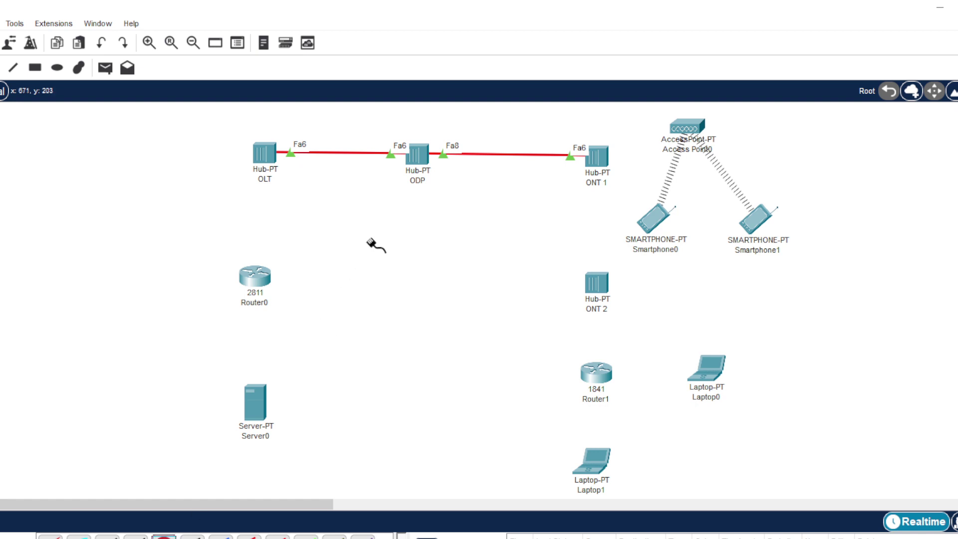
click(422, 158)
click(469, 244)
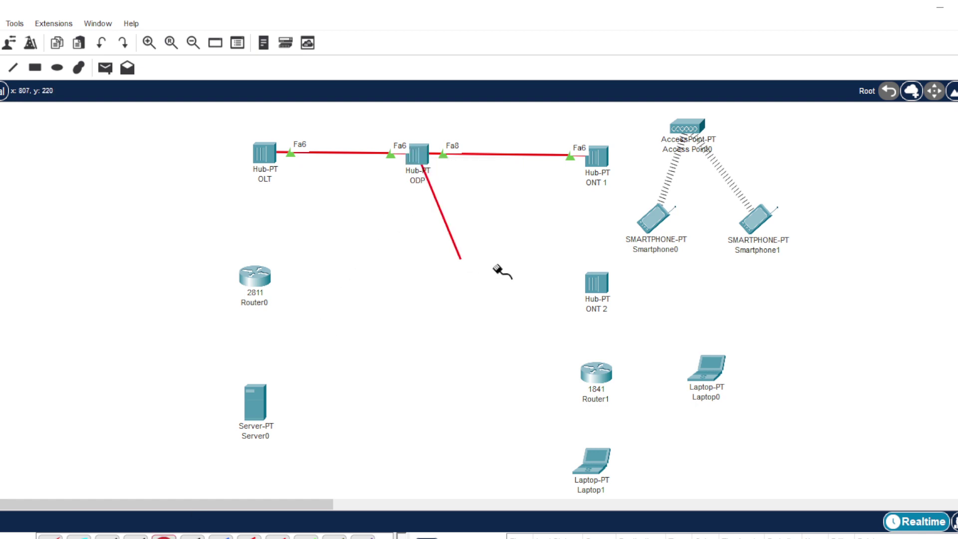
click(603, 294)
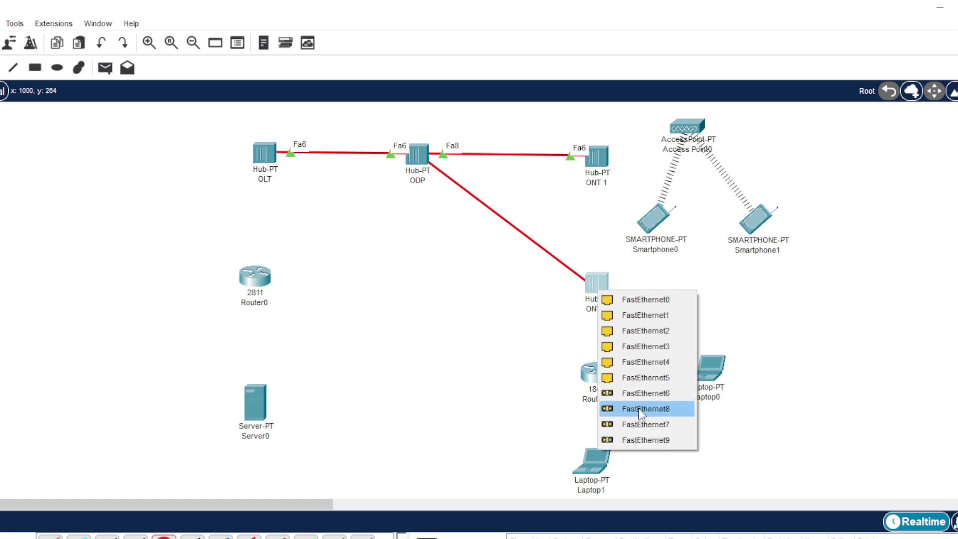
click(644, 393)
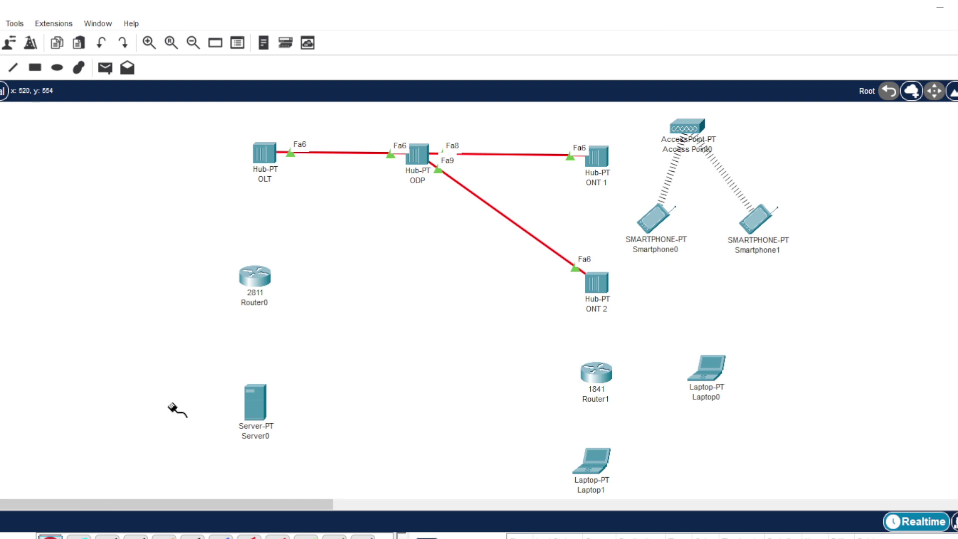
- Cable OLT to Router0 Fa0/0, and Router0 Fa0/1 to Server0
click(267, 154)
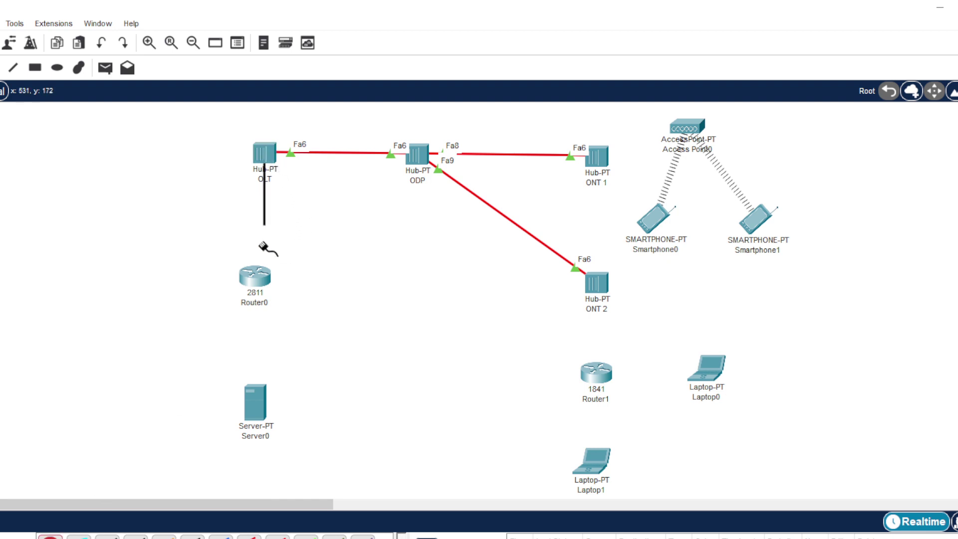
click(256, 276)
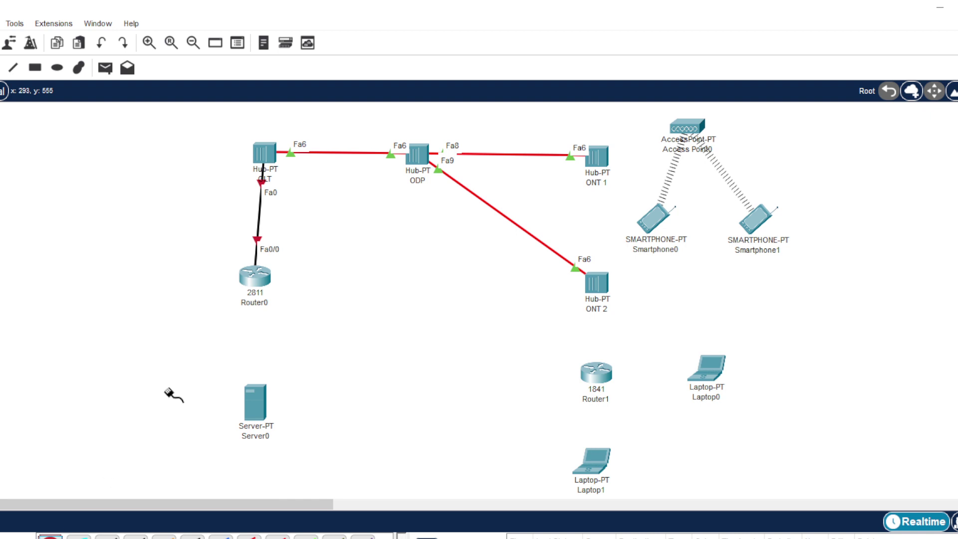
click(252, 279)
click(252, 402)
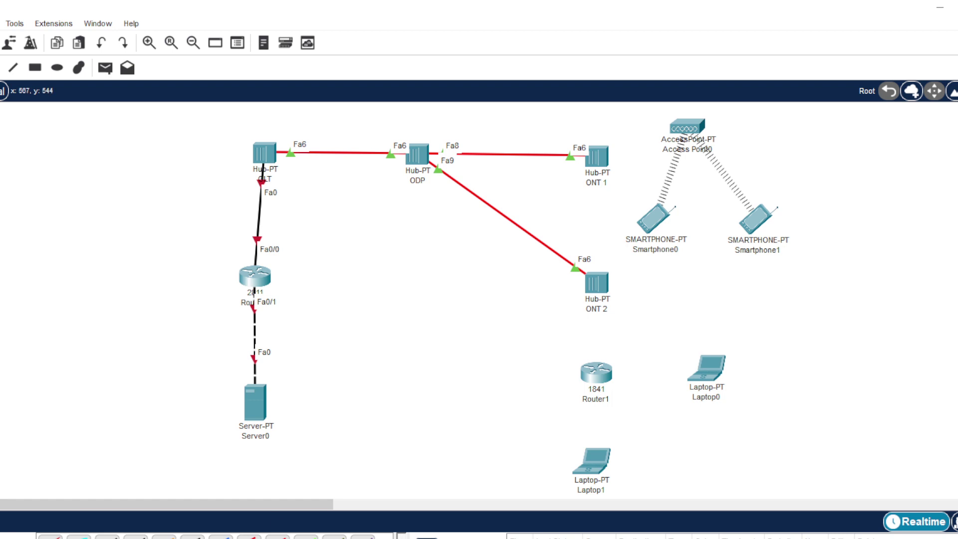
- Cable ONT 1 to Access Point0 and ONT 2 to Router1, removing the Router1–Laptop0 link
click(50, 536)
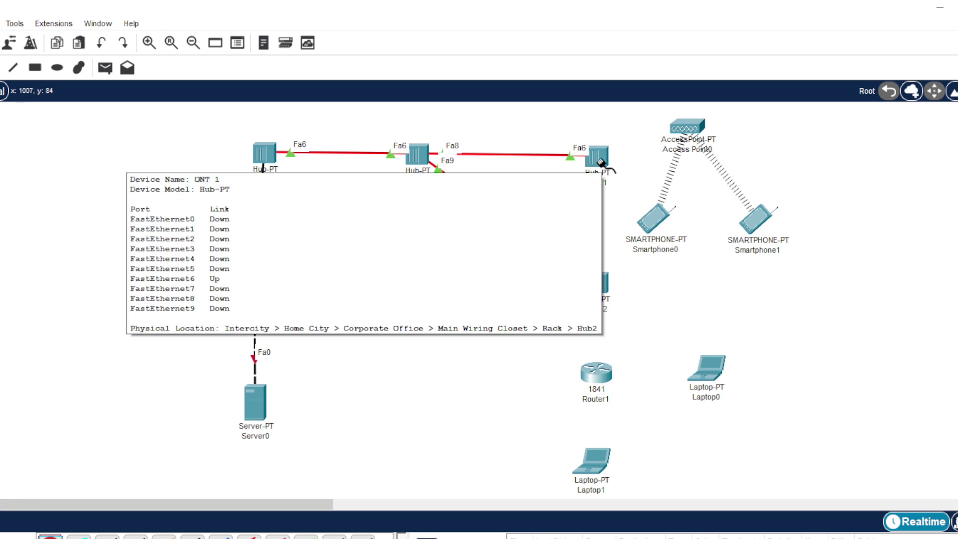
click(602, 162)
click(686, 128)
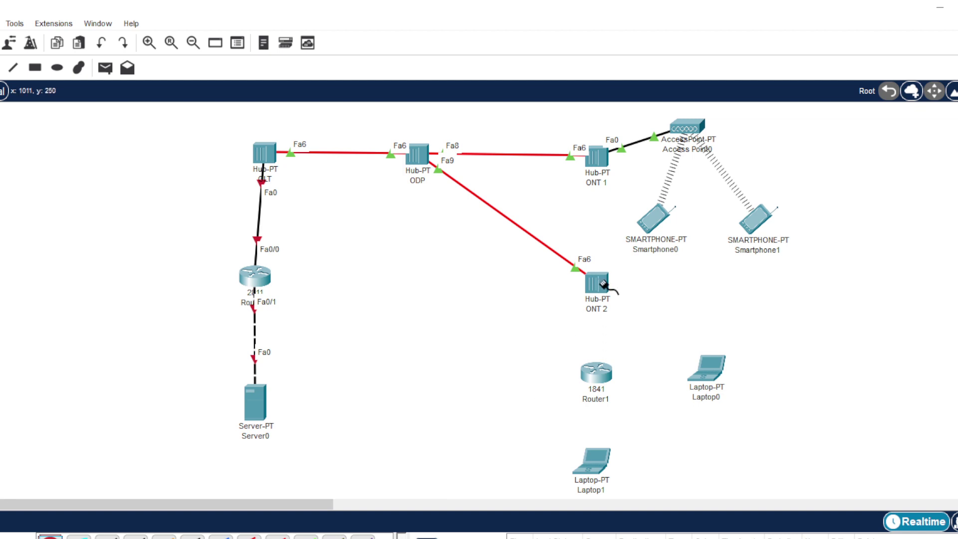
click(599, 281)
click(604, 372)
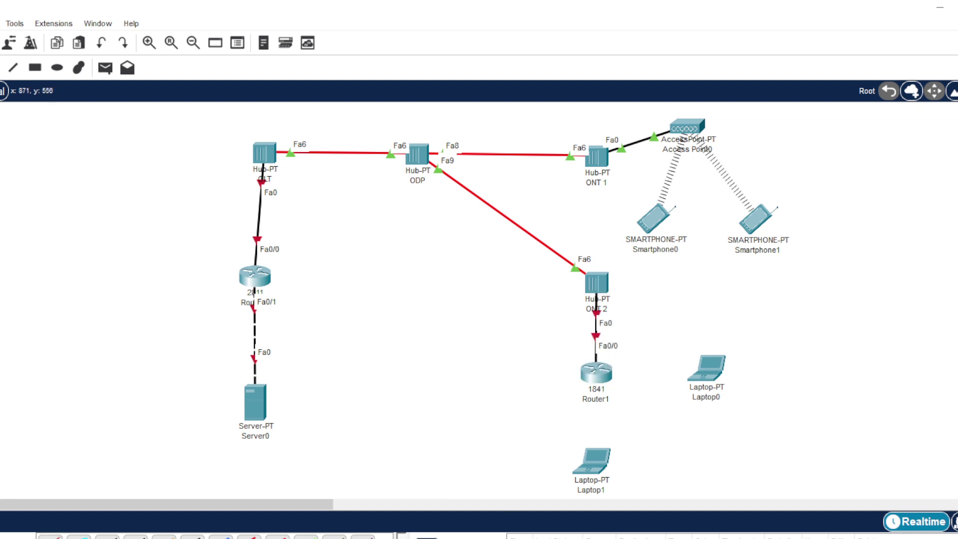
click(598, 372)
click(713, 370)
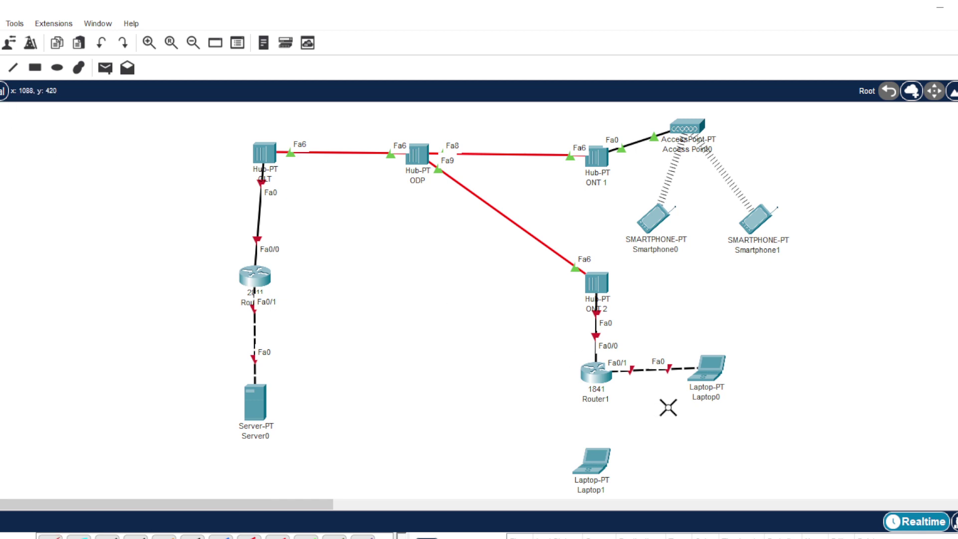
click(649, 371)
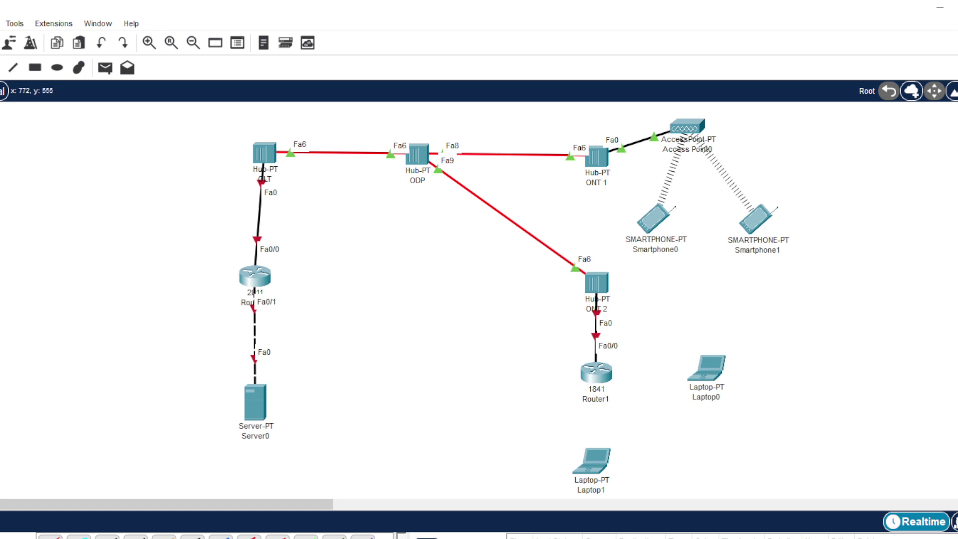
- Place a 2950-24 switch beside Router1 and reposition Laptop0 and Laptop1 around it
key(ctrl+alt+r)
key(ctrl+alt+s)
drag(424, 536, 653, 382)
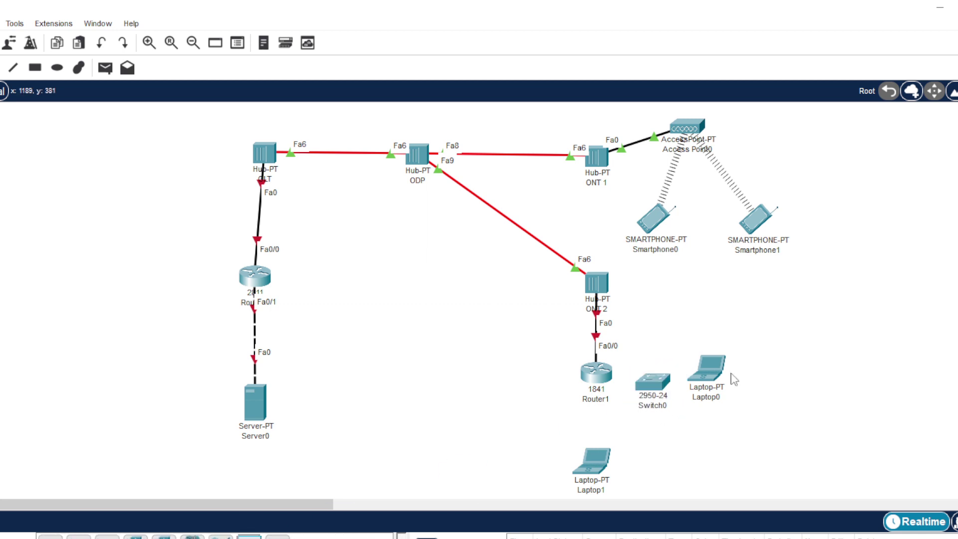
drag(732, 380, 789, 378)
drag(653, 383, 680, 367)
drag(588, 456, 648, 440)
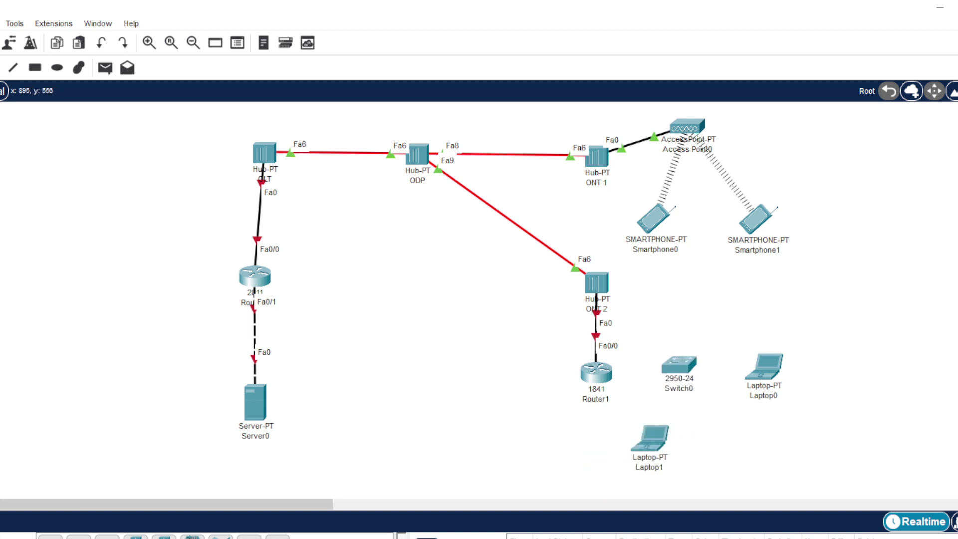
- Start a copper cable from Router1 toward the new switch
click(6, 538)
click(50, 538)
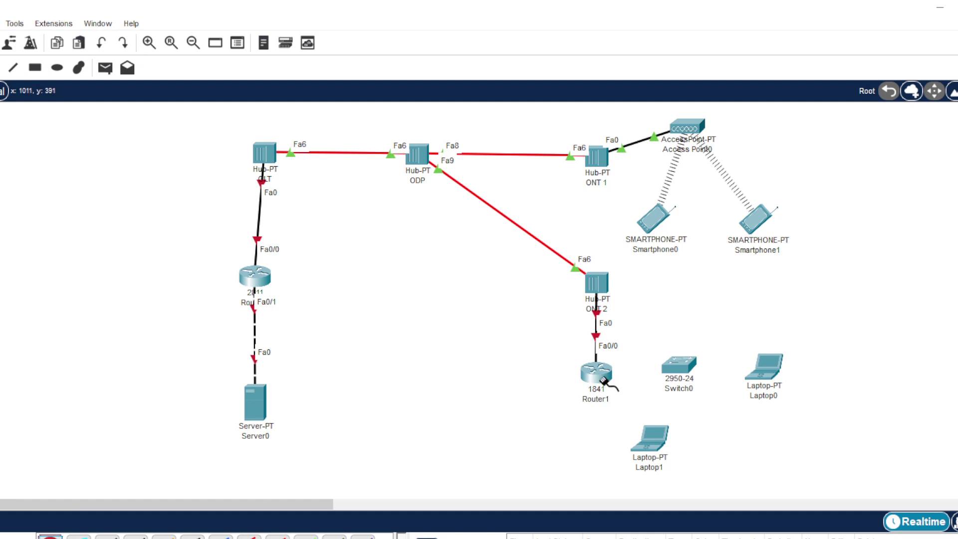
click(601, 376)
- Cable Router1 to Switch0 Fa0/1, then Switch0 to Laptop0 (Fa0/2) and Laptop1 (Fa0/3)
click(676, 367)
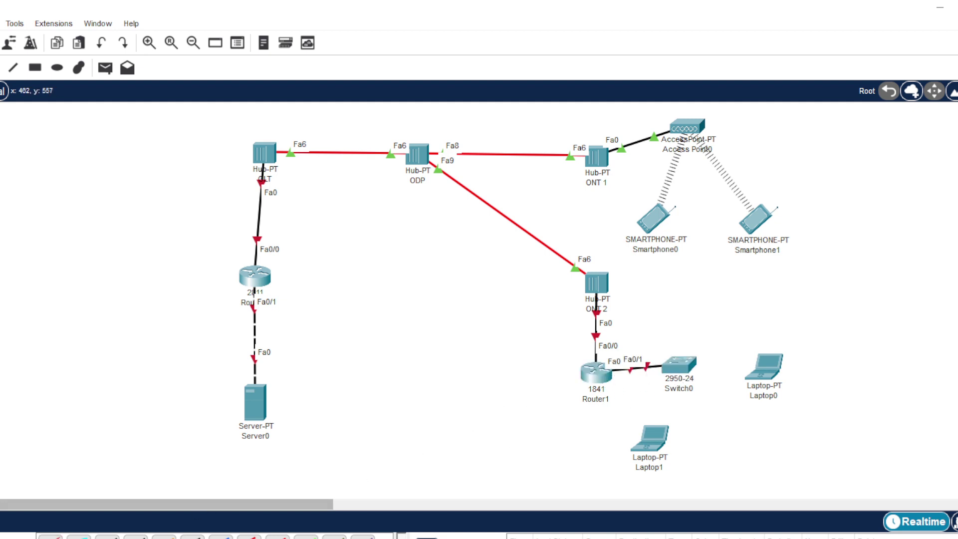
click(50, 536)
click(680, 367)
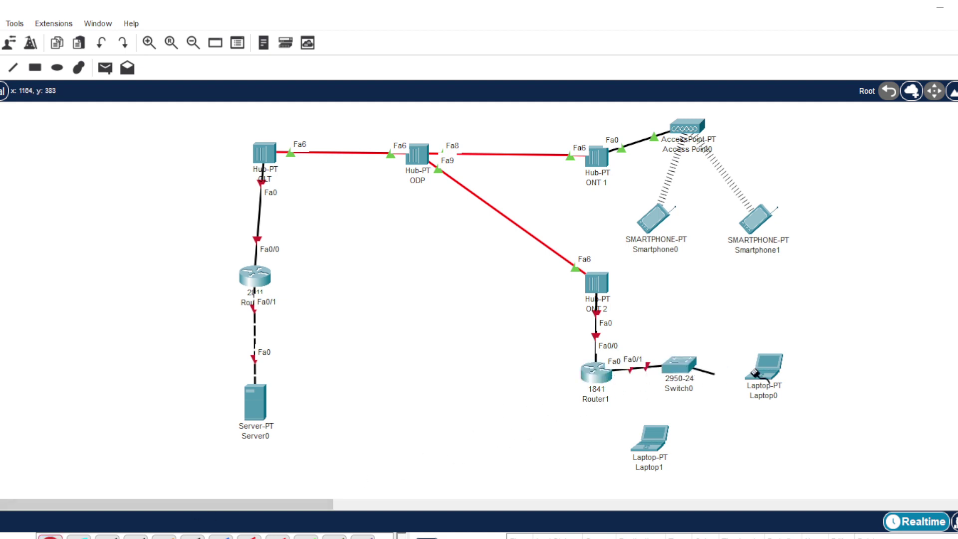
click(756, 371)
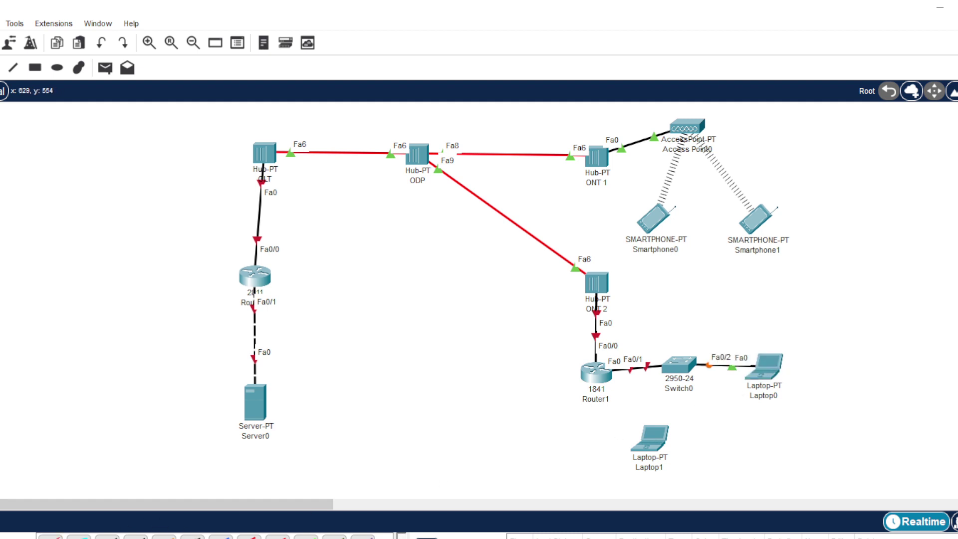
click(51, 537)
click(679, 372)
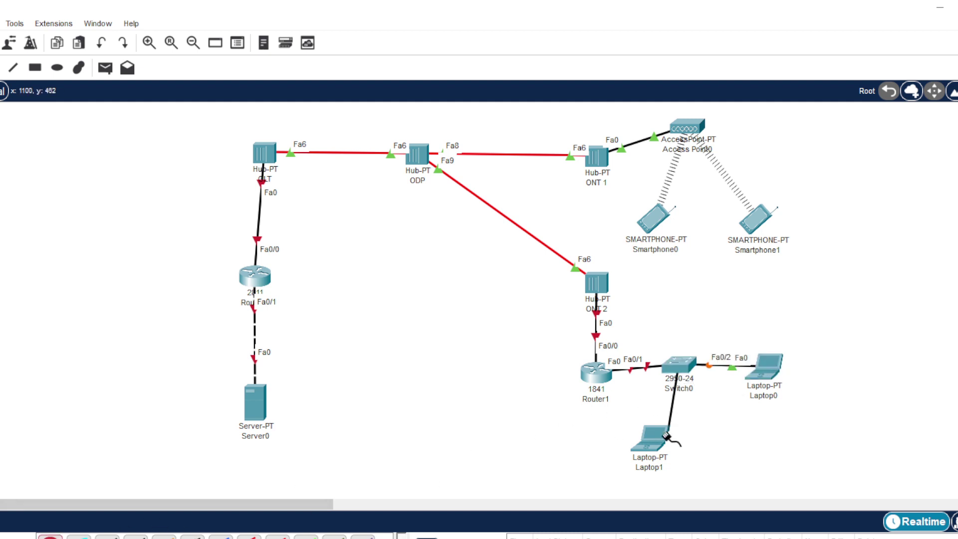
click(647, 444)
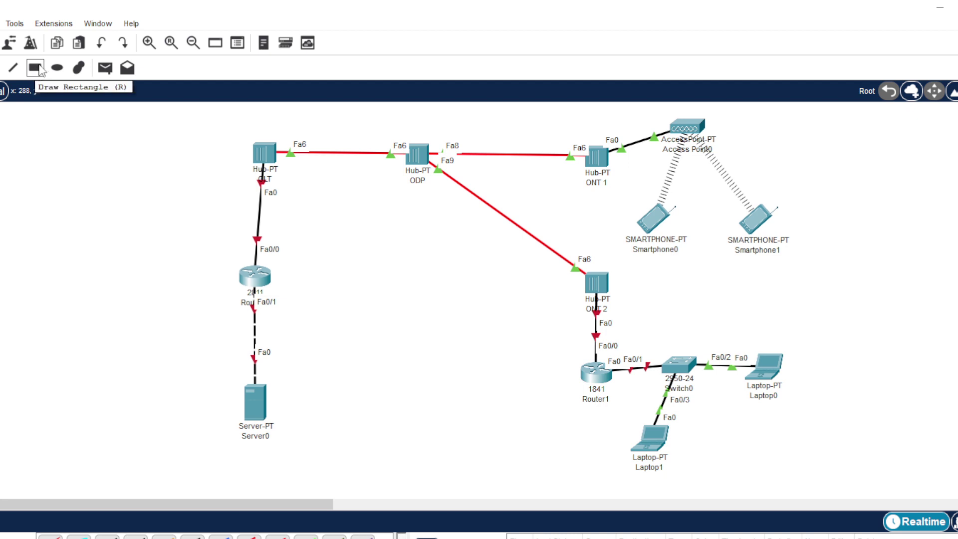
- Set the rectangle drawing tool to a filled shape with yellow fill
click(39, 69)
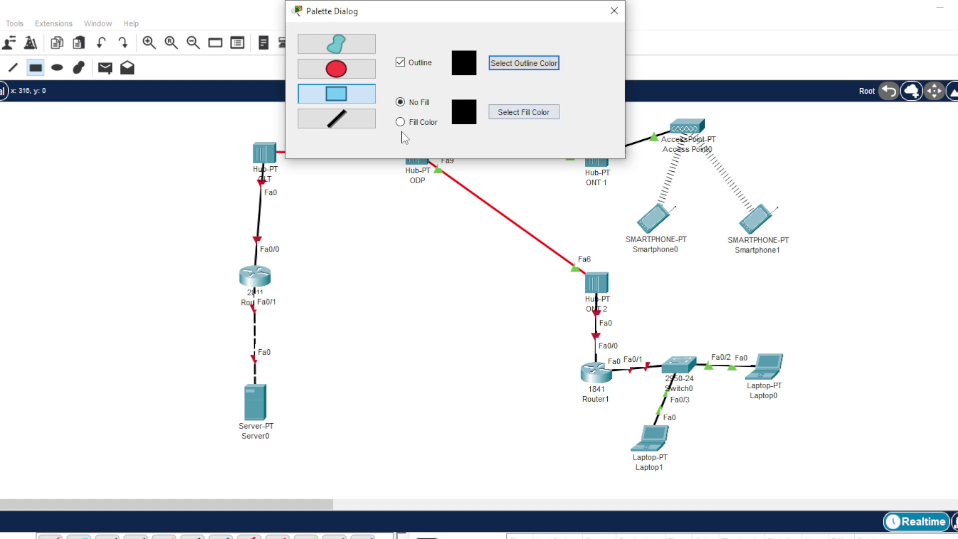
click(414, 122)
click(528, 118)
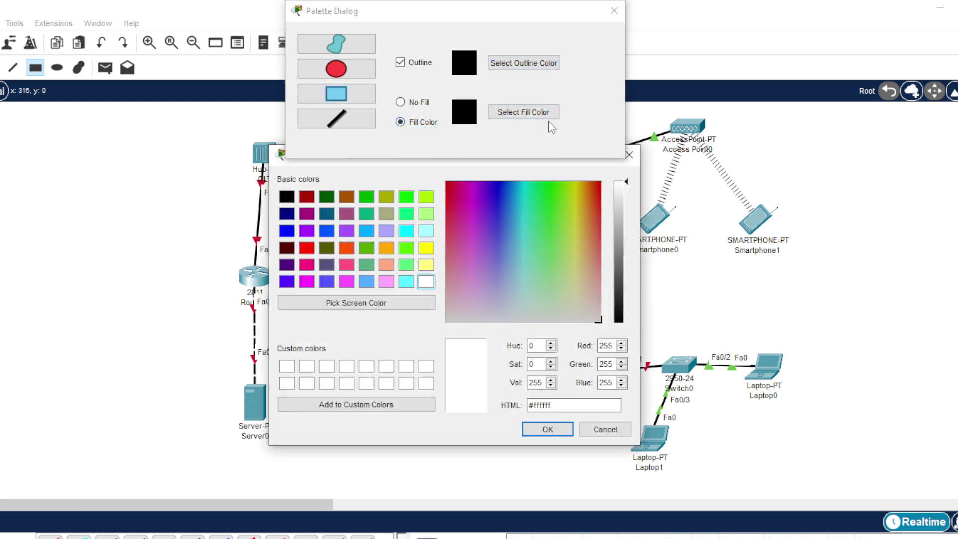
click(427, 247)
click(547, 429)
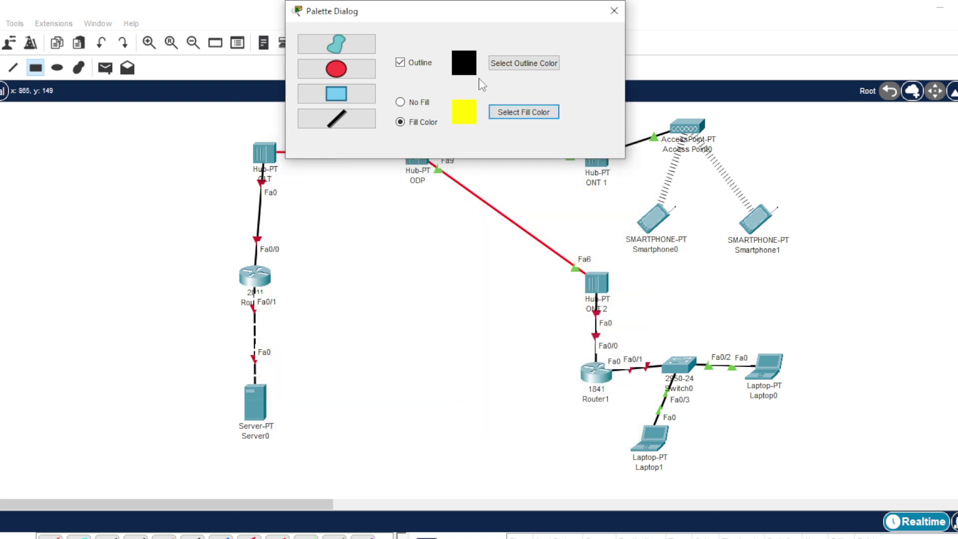
- Draw the yellow rectangle around OLT, Router0 and Server0
drag(462, 12, 802, 40)
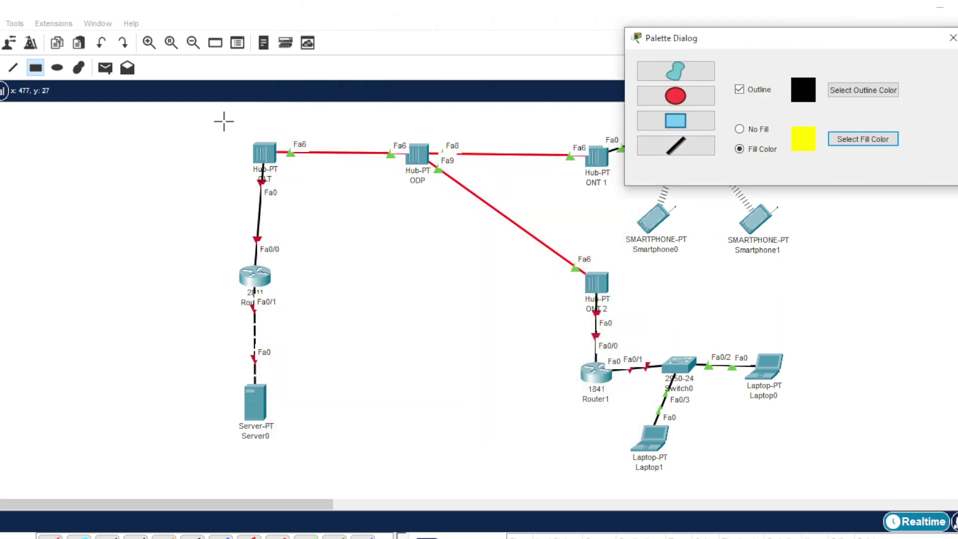
drag(214, 122, 328, 177)
drag(331, 210, 332, 469)
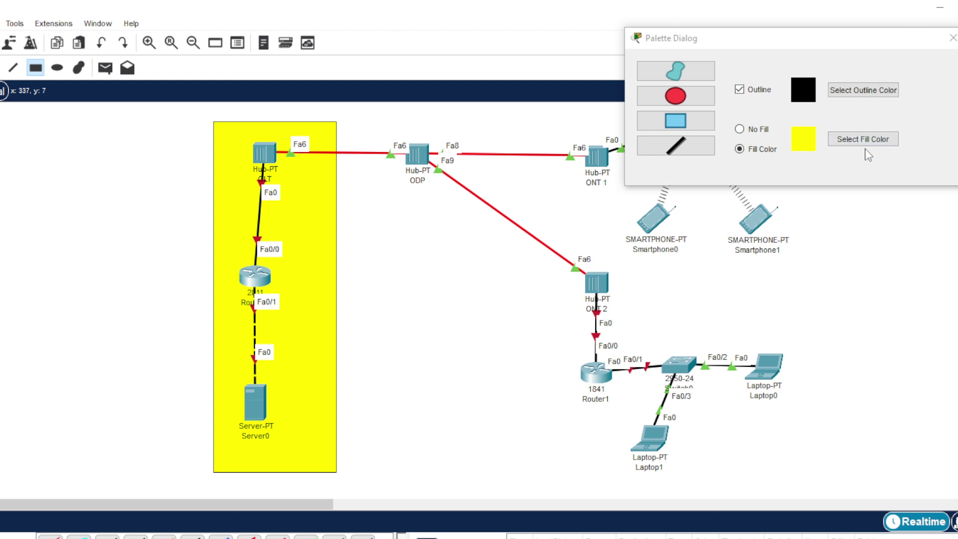
click(698, 97)
- Choose magenta fill and draw an ellipse over the ODP hub
click(863, 141)
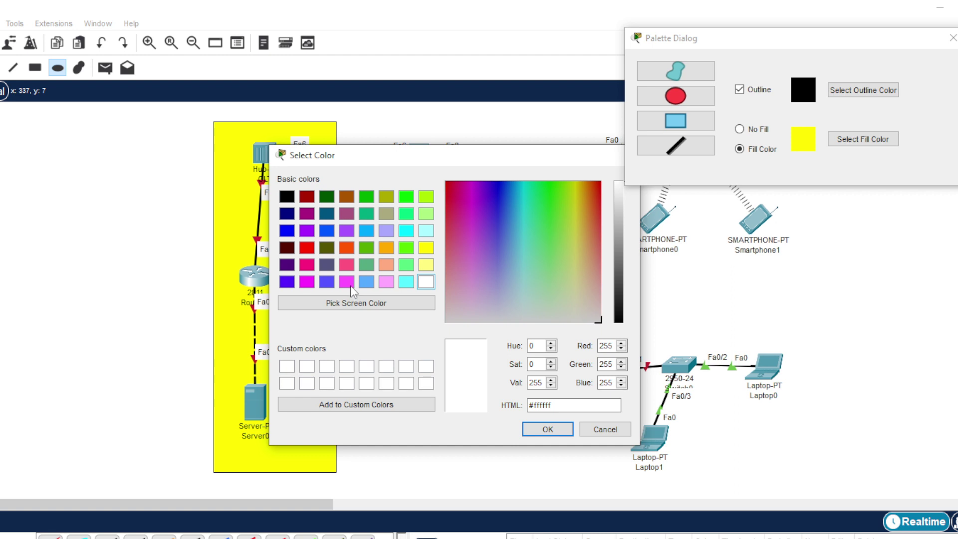
click(350, 286)
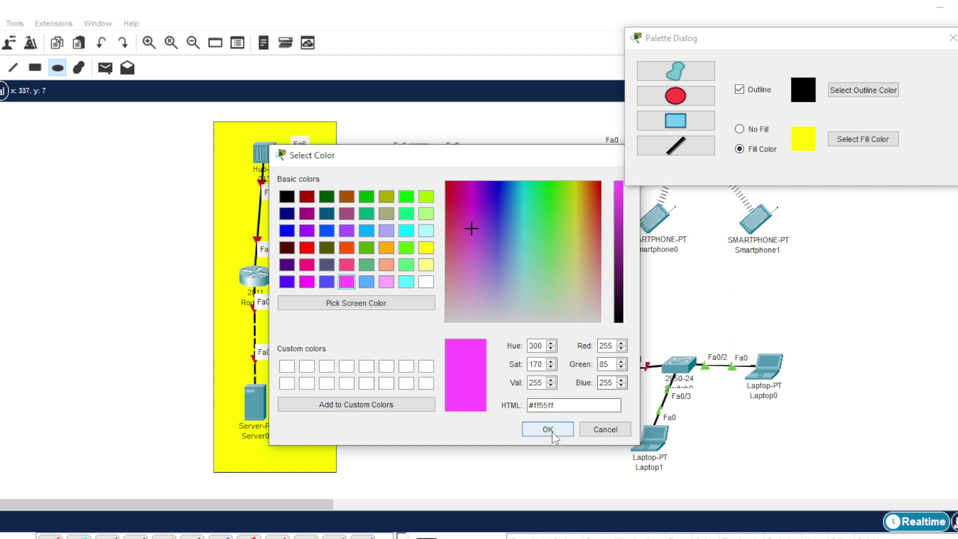
click(547, 429)
drag(368, 124, 526, 216)
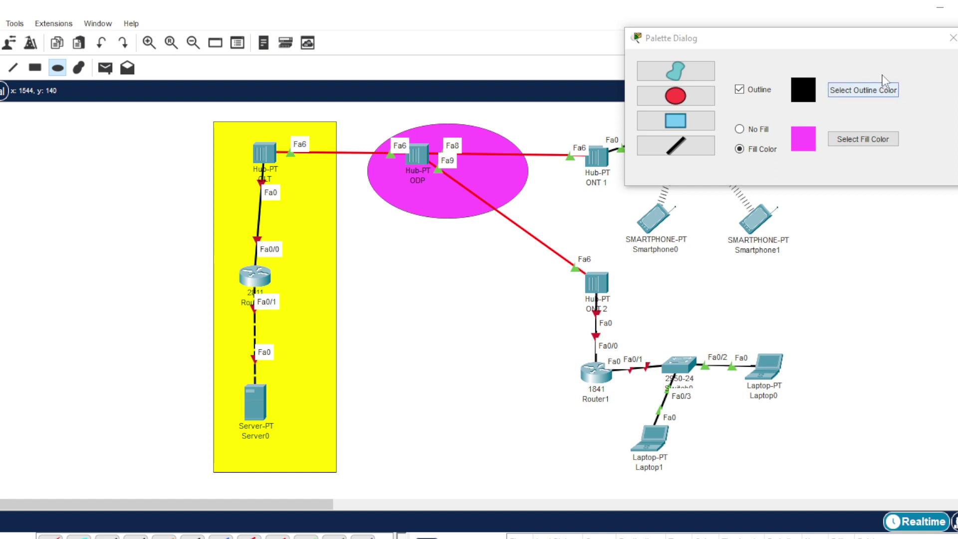
drag(804, 36, 213, 139)
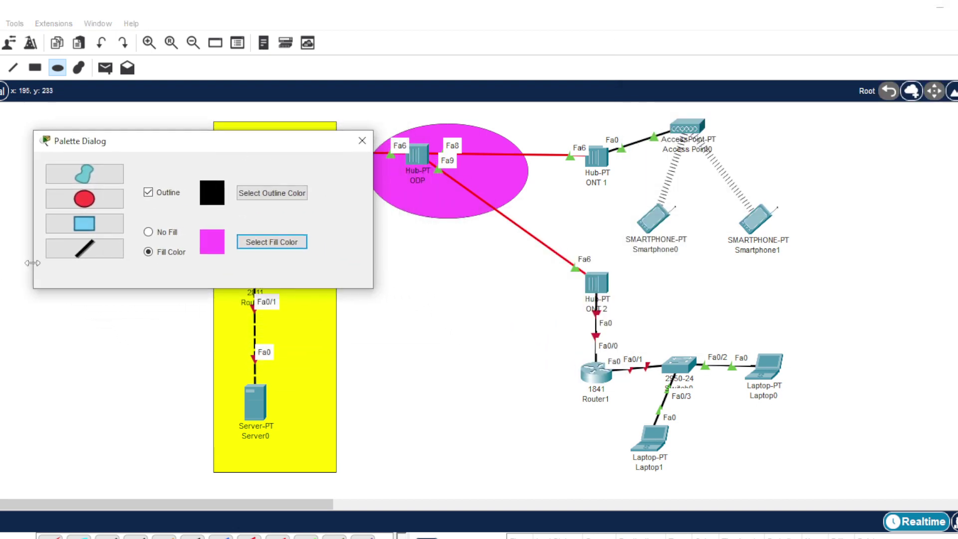
- Choose lime fill and draw a rectangle around ONT 1, Access Point0 and the smartphones
click(100, 228)
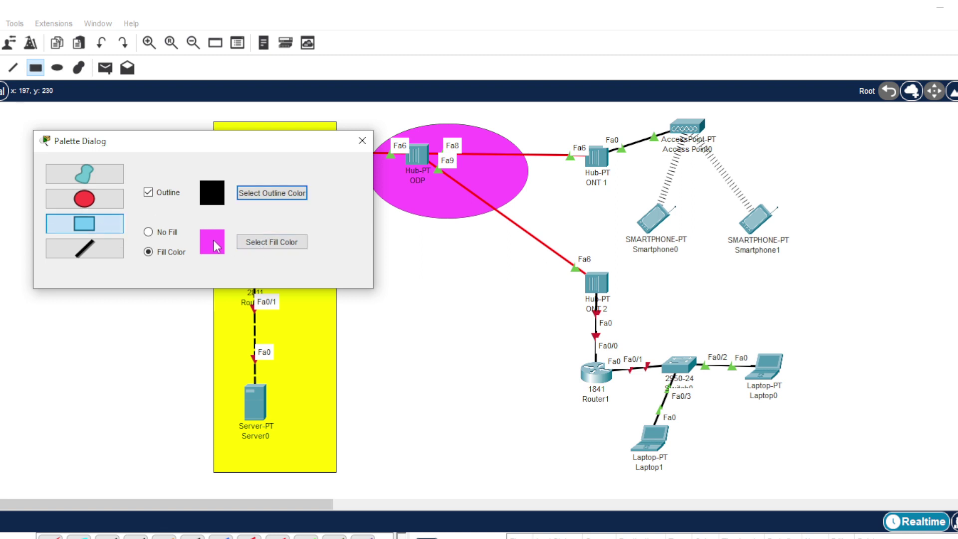
click(271, 249)
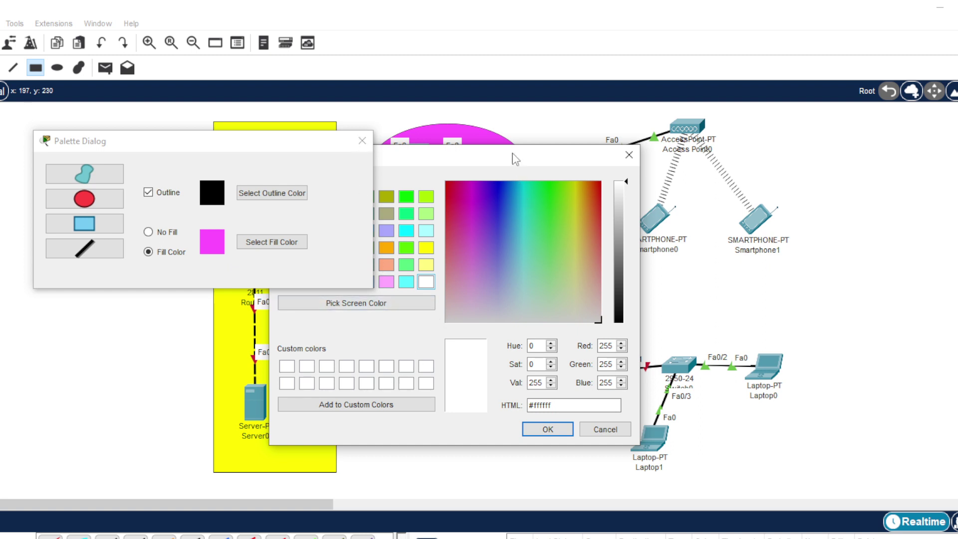
drag(516, 158, 690, 120)
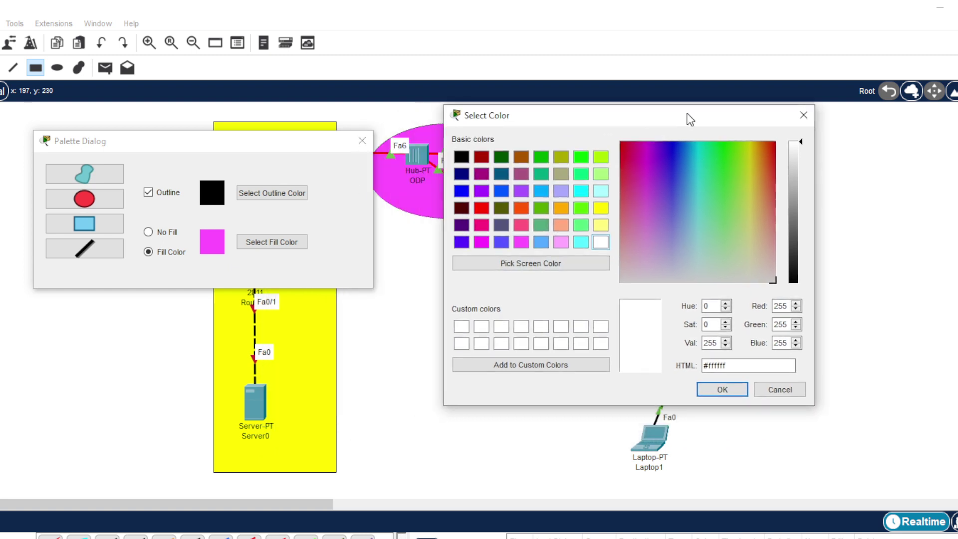
click(600, 159)
click(721, 390)
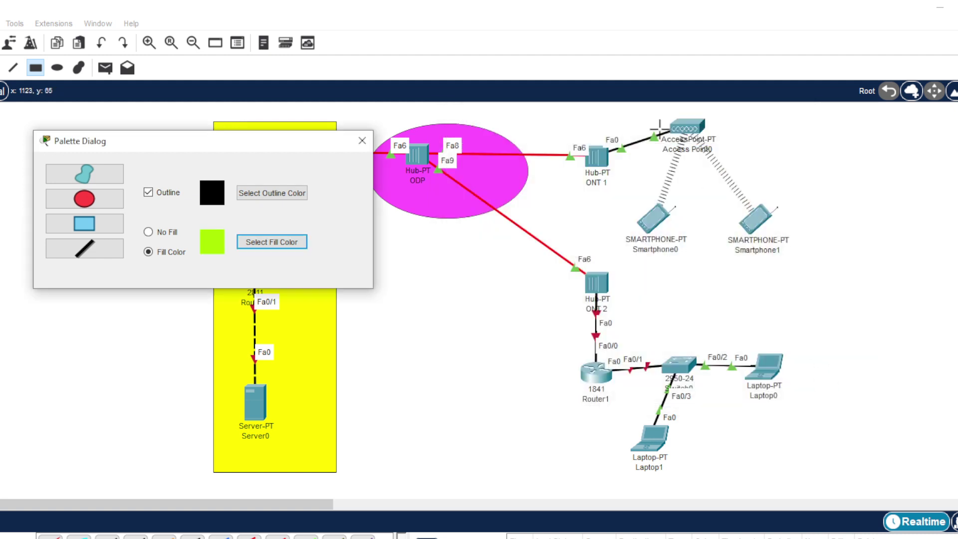
mouse_move(551, 114)
mouse_down()
mouse_move(808, 235)
mouse_move(807, 272)
mouse_move(806, 259)
mouse_move(820, 260)
mouse_up()
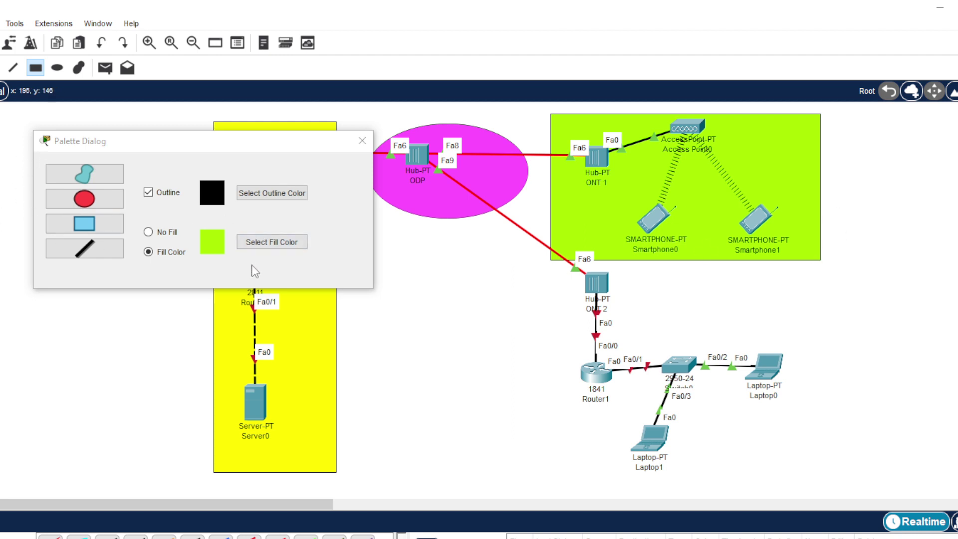
- Choose cyan fill, draw a rectangle around ONT 2, Router1, Switch0 and laptops, then close the palette
click(249, 243)
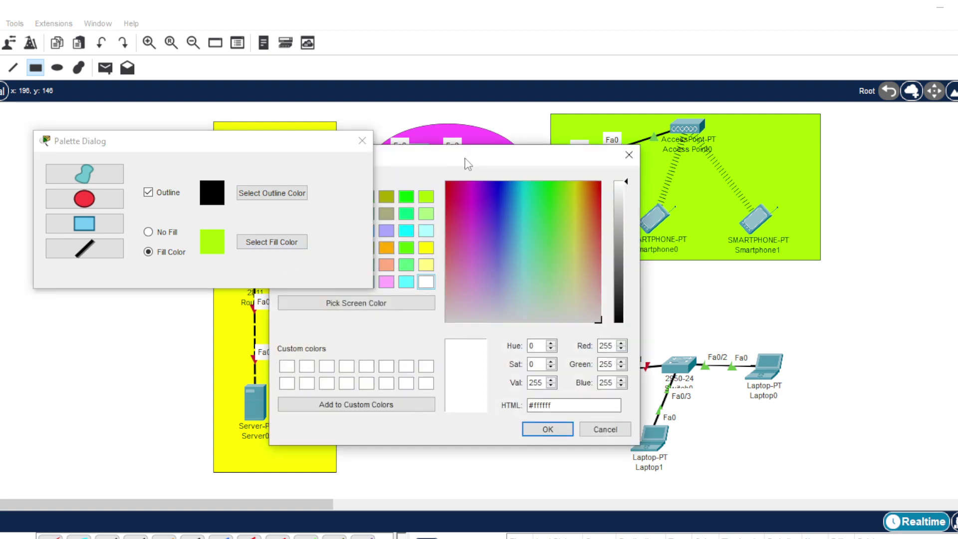
drag(467, 163, 580, 110)
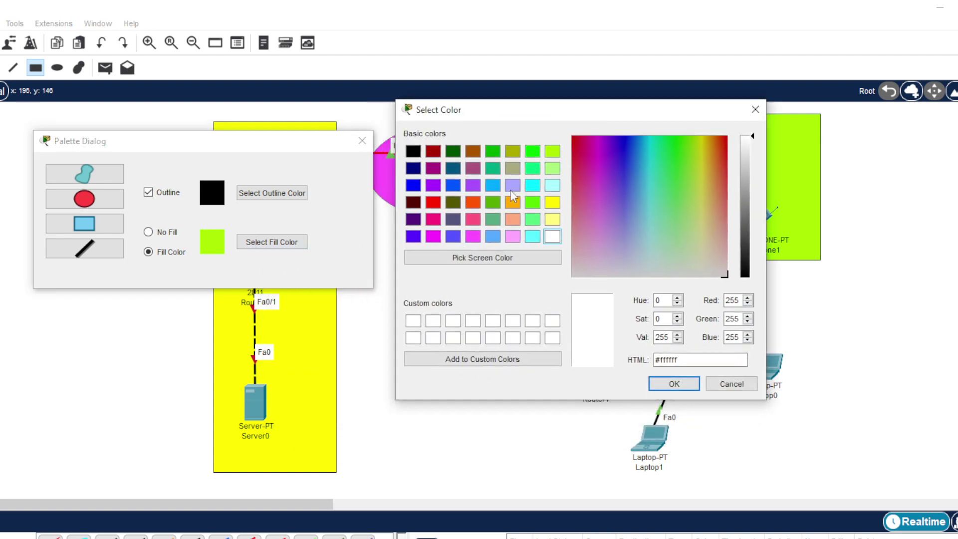
click(532, 185)
drag(576, 119, 179, 107)
click(276, 369)
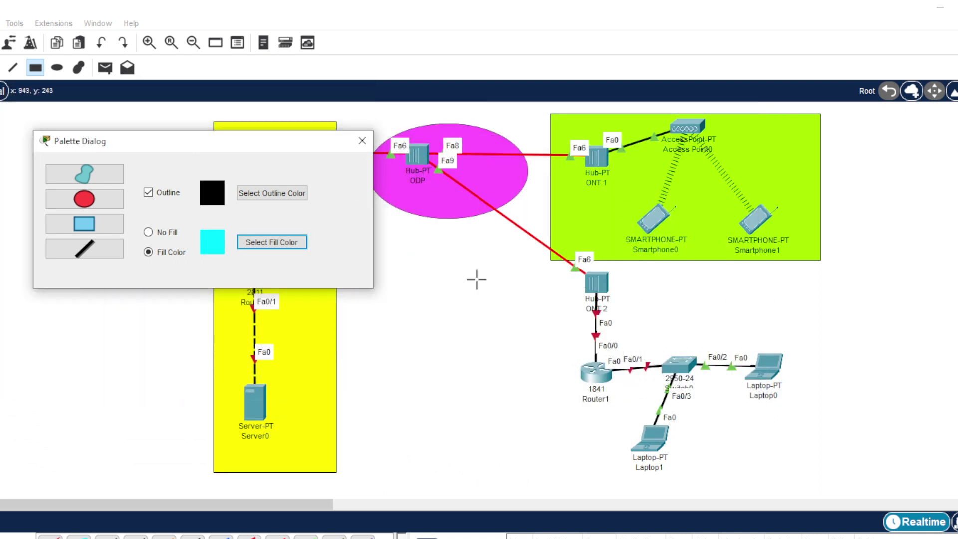
click(599, 274)
drag(562, 273, 865, 479)
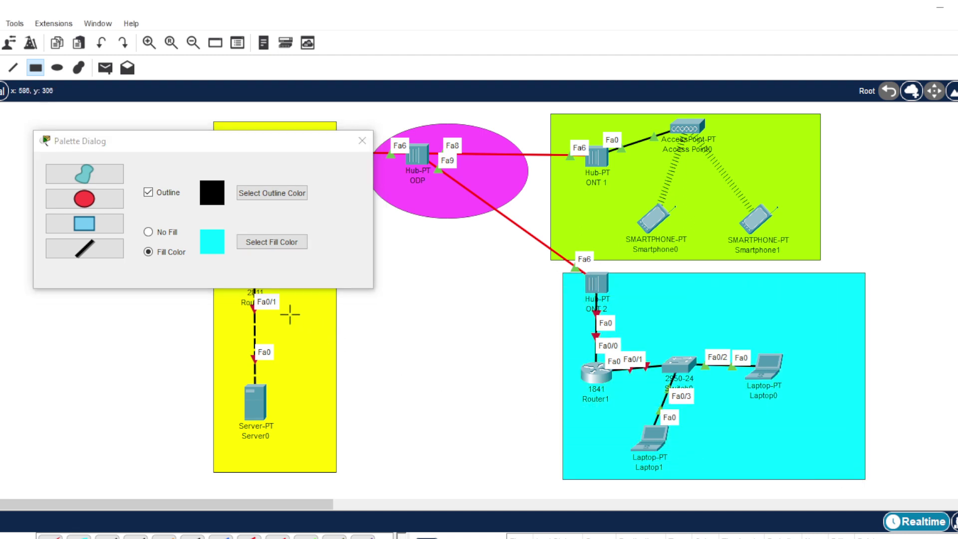
click(362, 143)
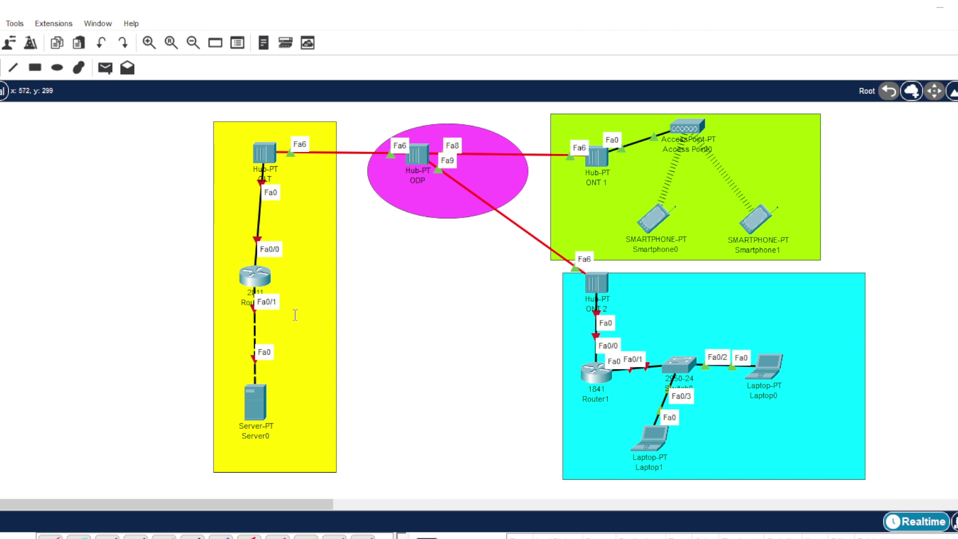
- Finish the INTERNET SERVICE PROVIDER note inside the yellow area
click(294, 315)
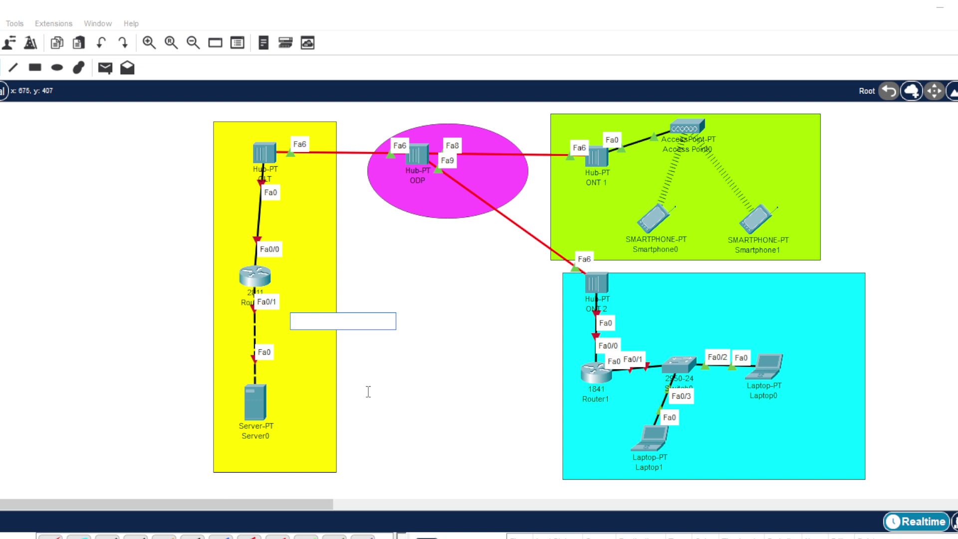
text(INTERNET S)
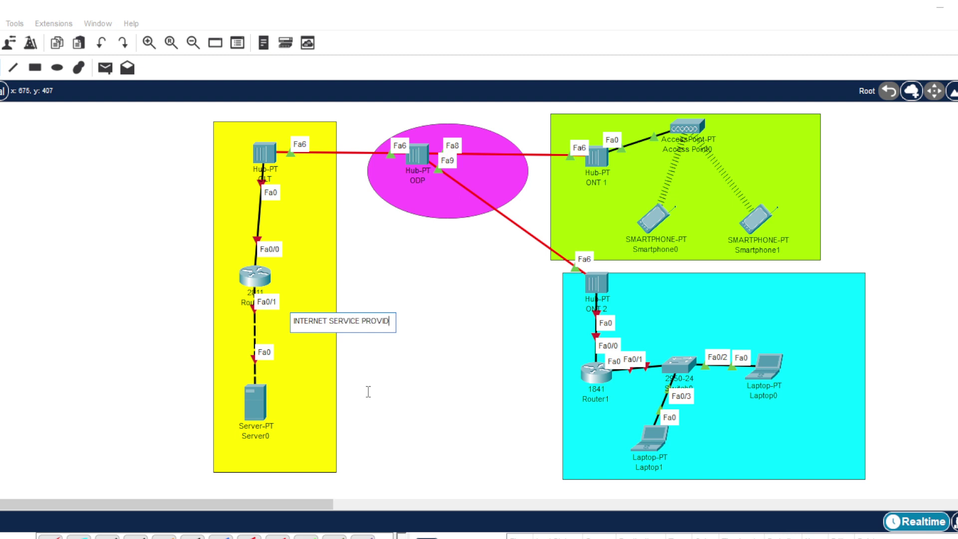
text(ER)
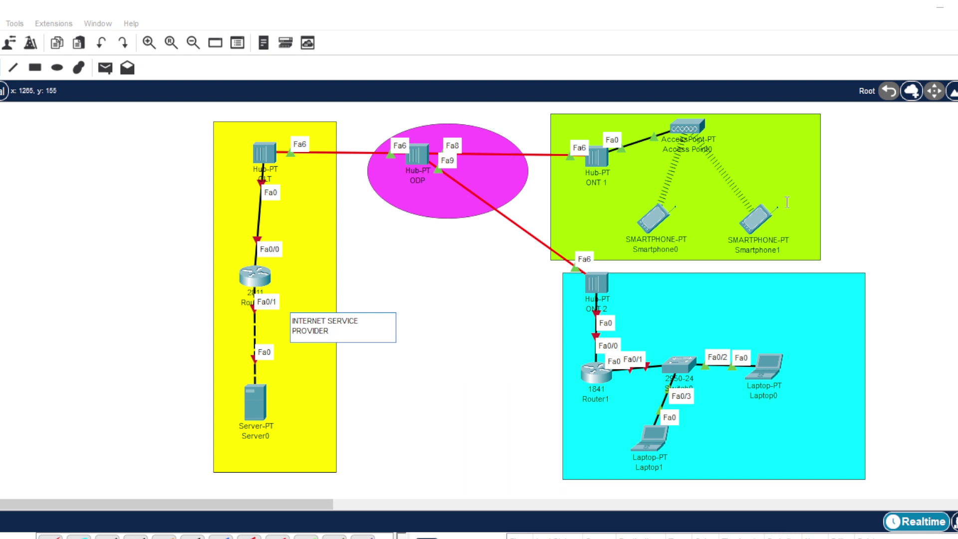
- Add notes FIBER TO THE HOME in the green area and FIBER TO THE OFFICE in the cyan area
click(754, 156)
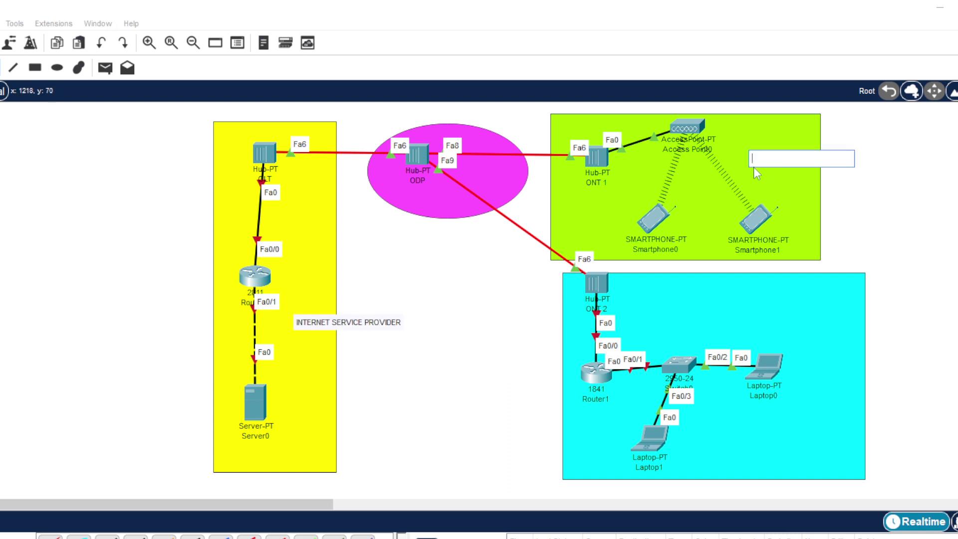
text(F)
text(IBER TO )
text(HO)
key(BackSpace)
key(BackSpace)
text(THE)
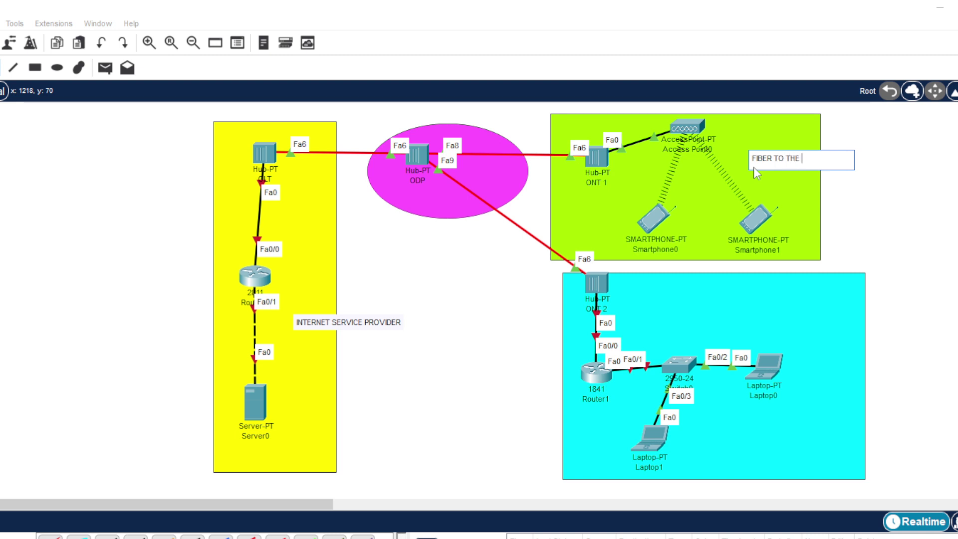
text( HOME)
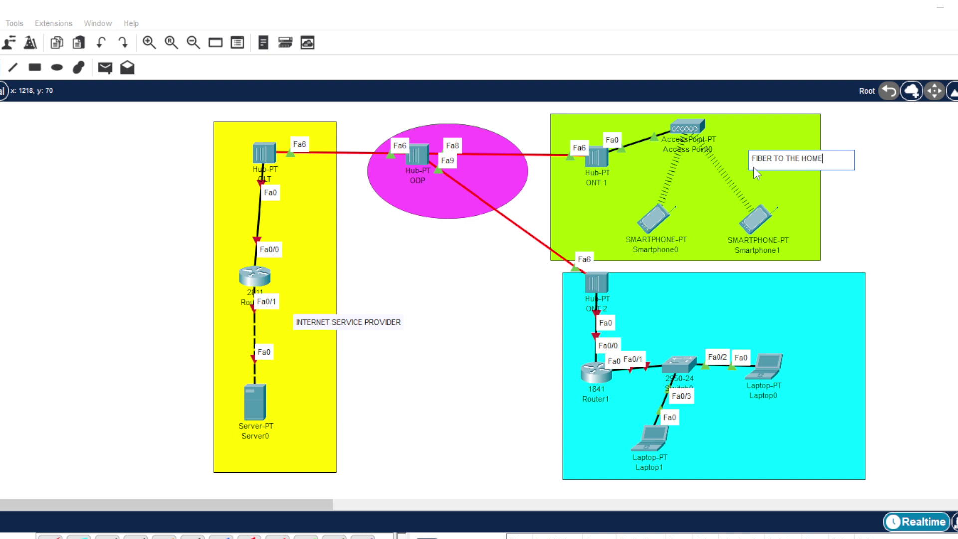
click(758, 310)
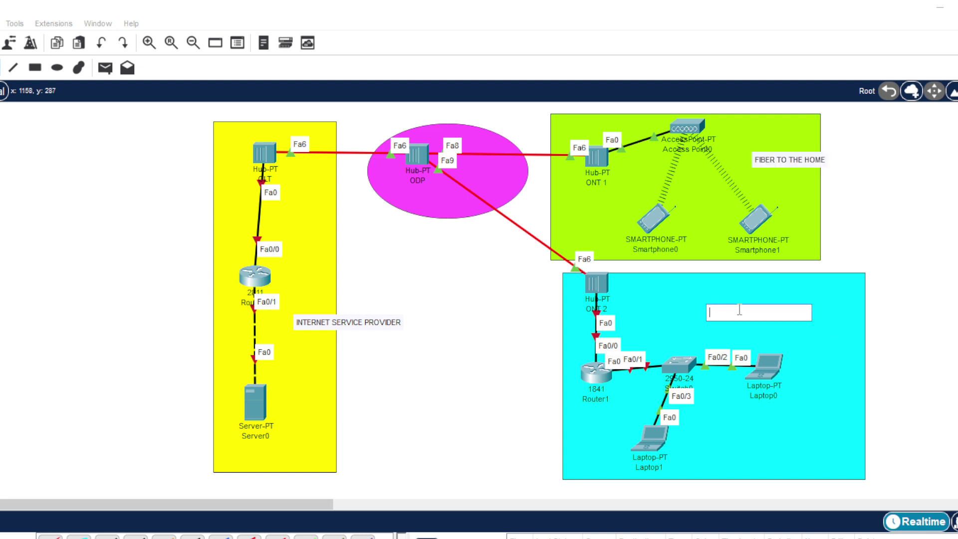
text(FIBER )
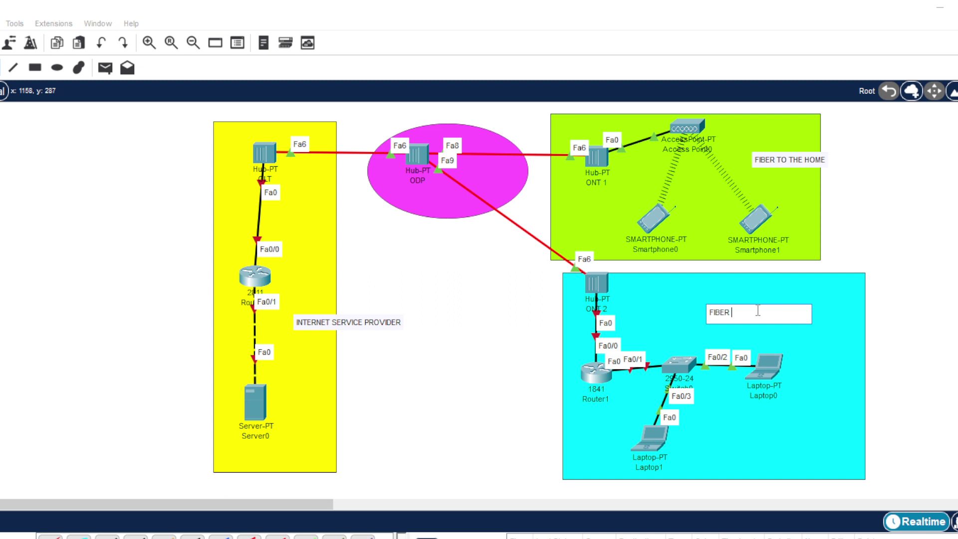
text(TO THE OFFICE)
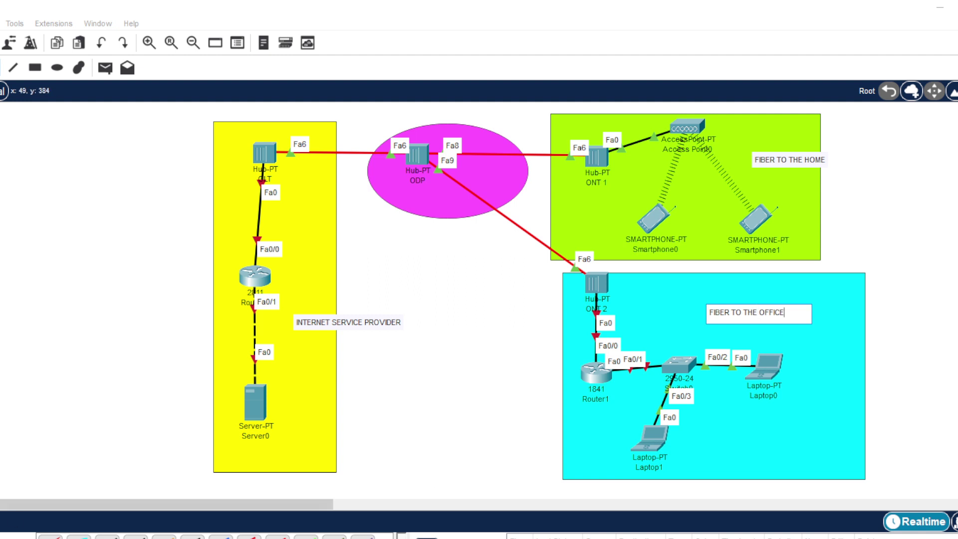
- Add the OUT DOOR UNIT note beneath the ODP ellipse
click(394, 207)
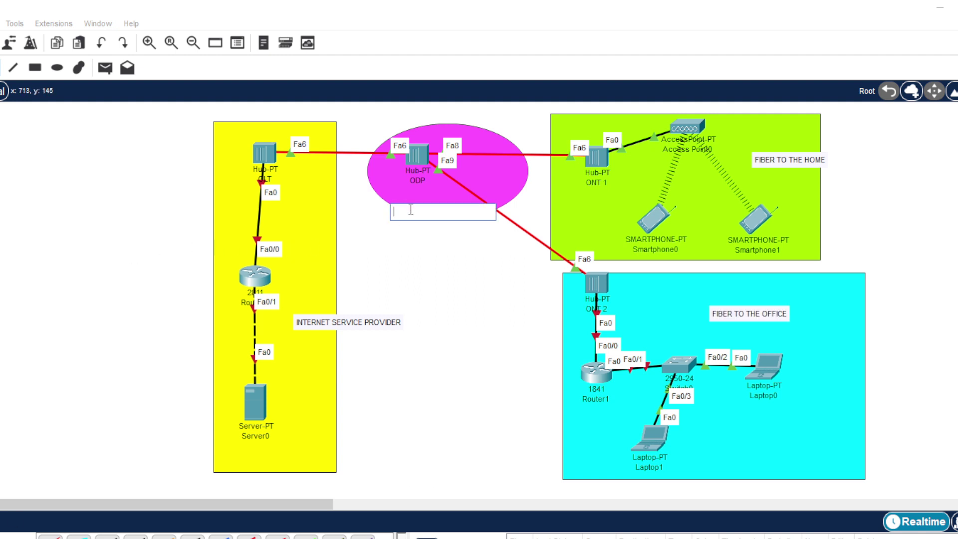
text(OUT)
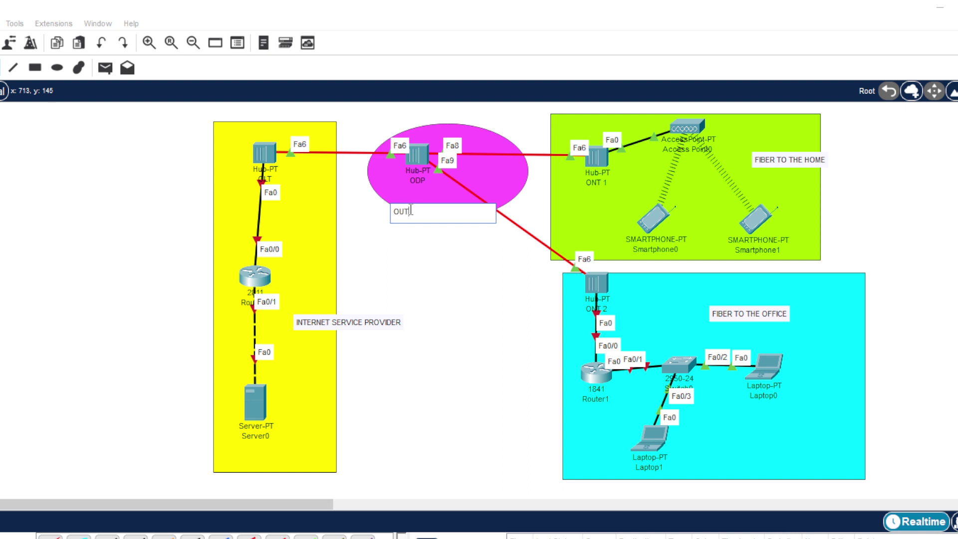
text(DOOR UNIT)
click(410, 210)
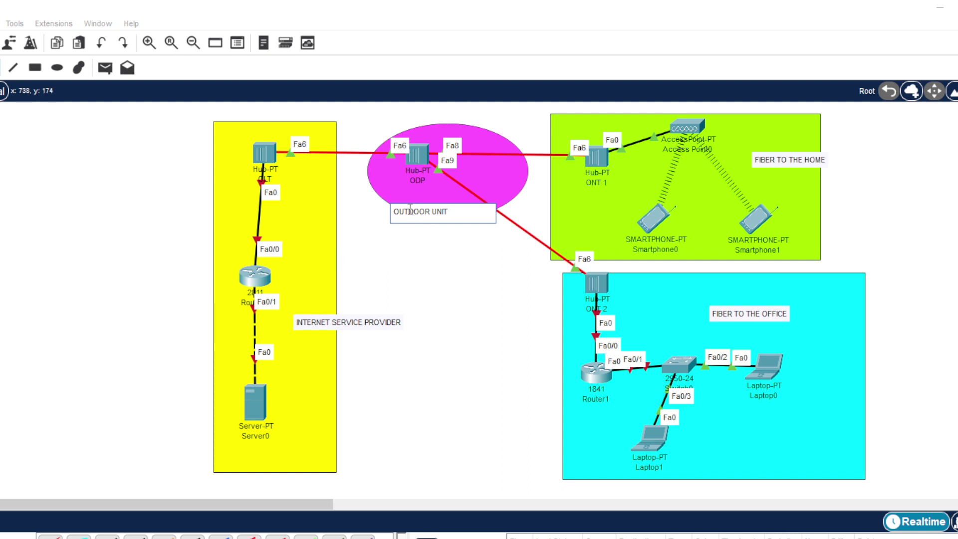
click(442, 276)
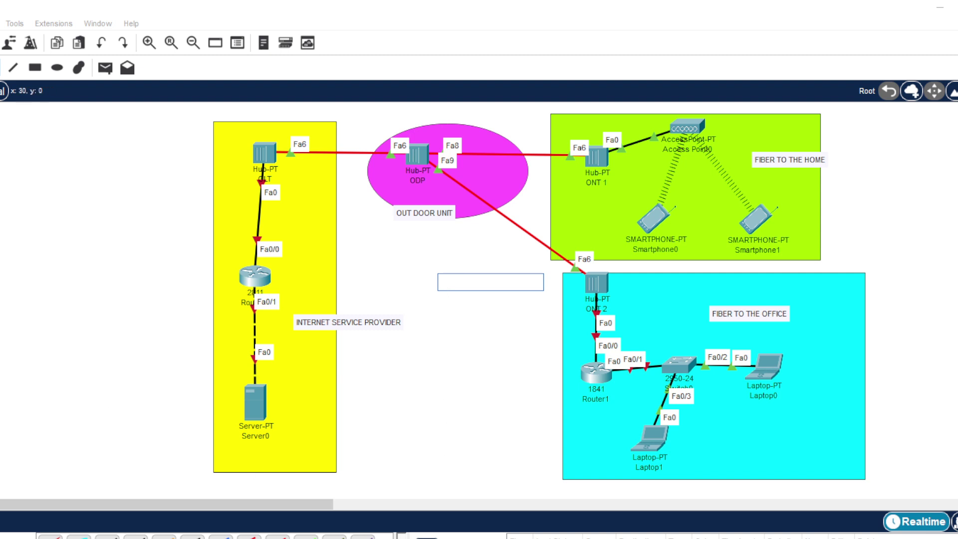
key(Escape)
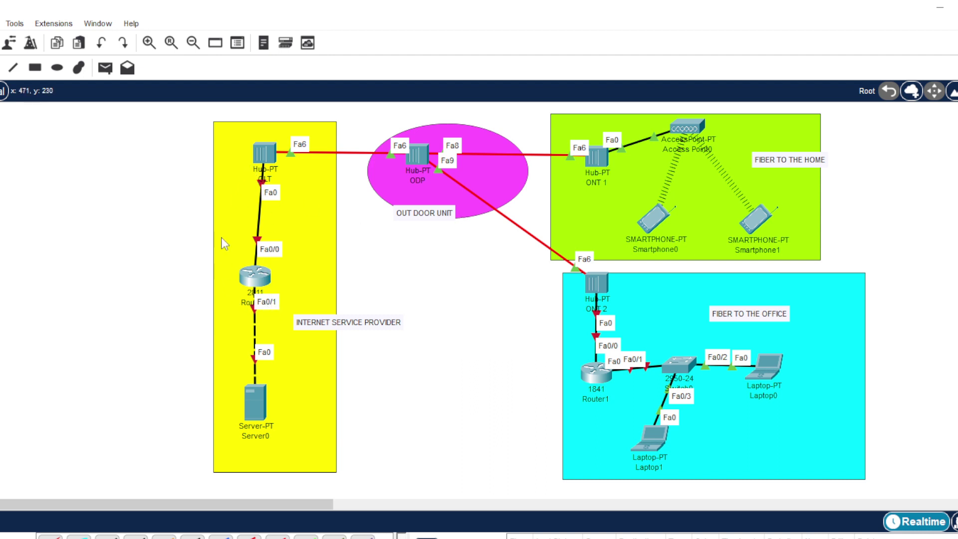
- In Router0's CLI, skip the setup dialog and enter global configuration mode (en, conf t)
click(261, 279)
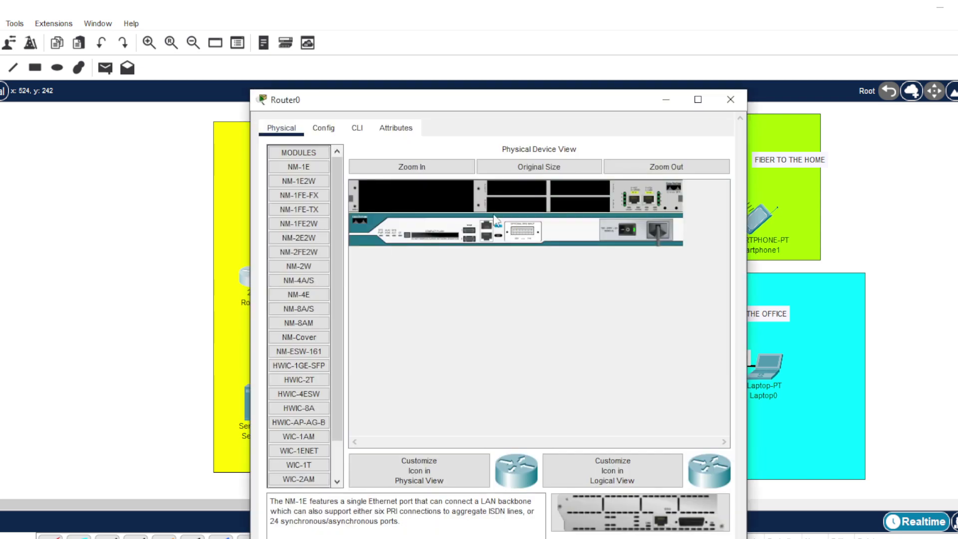
drag(521, 102, 717, 25)
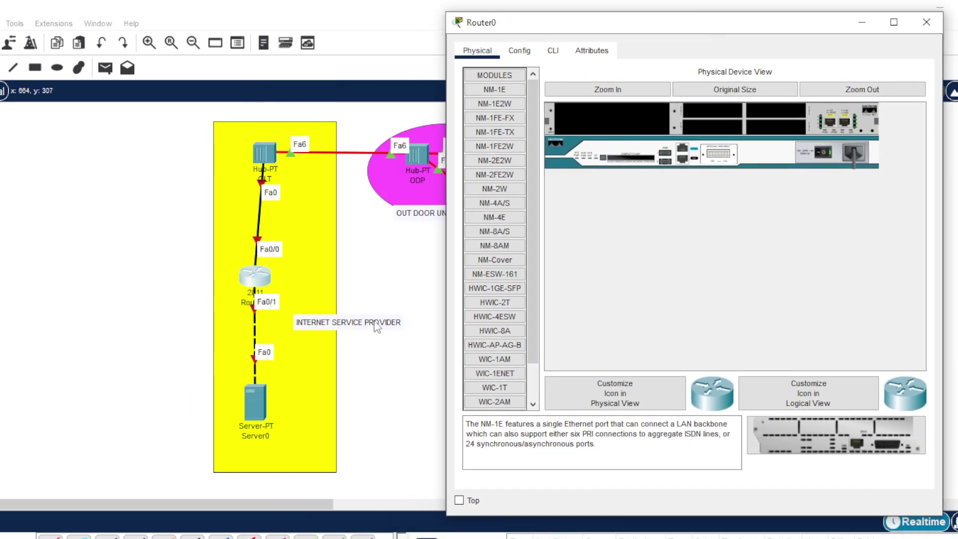
click(557, 53)
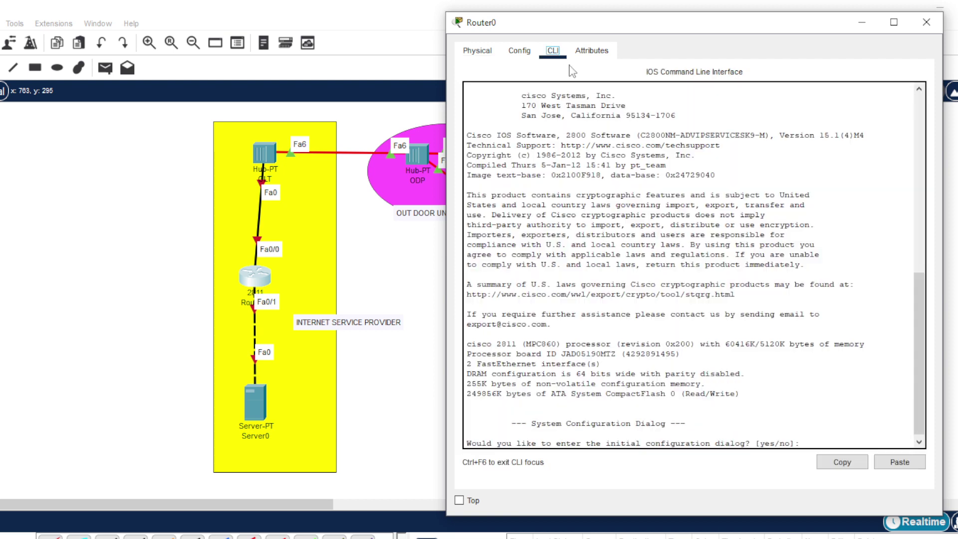
text(NO)
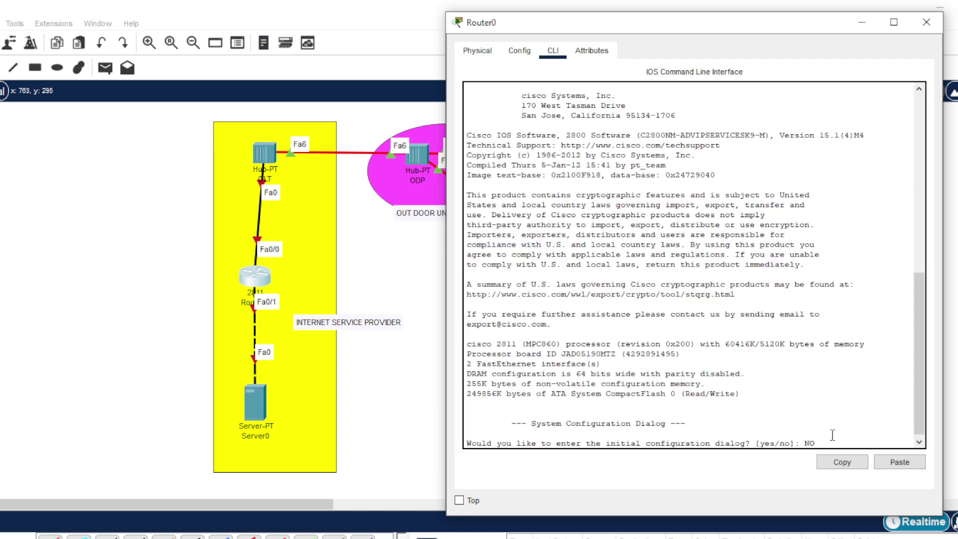
key(Return)
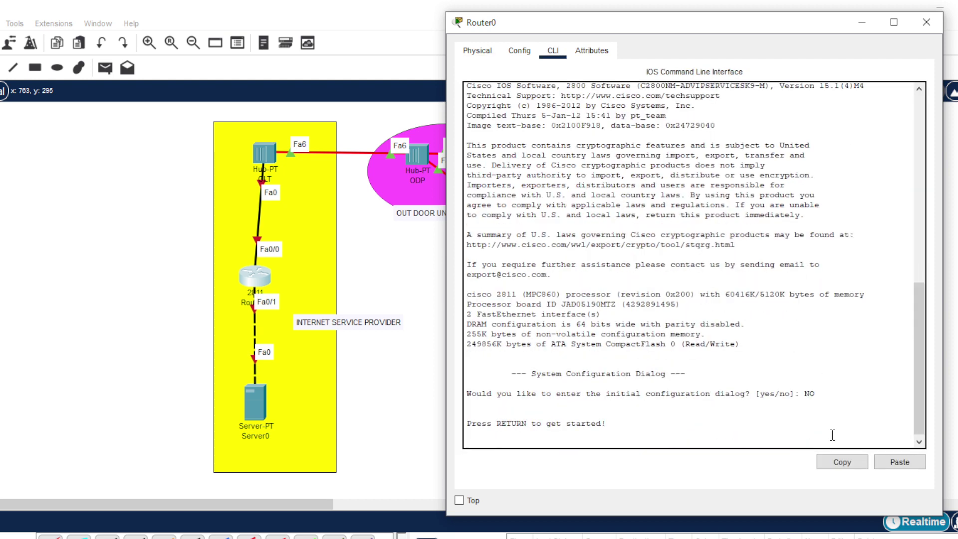
key(Return)
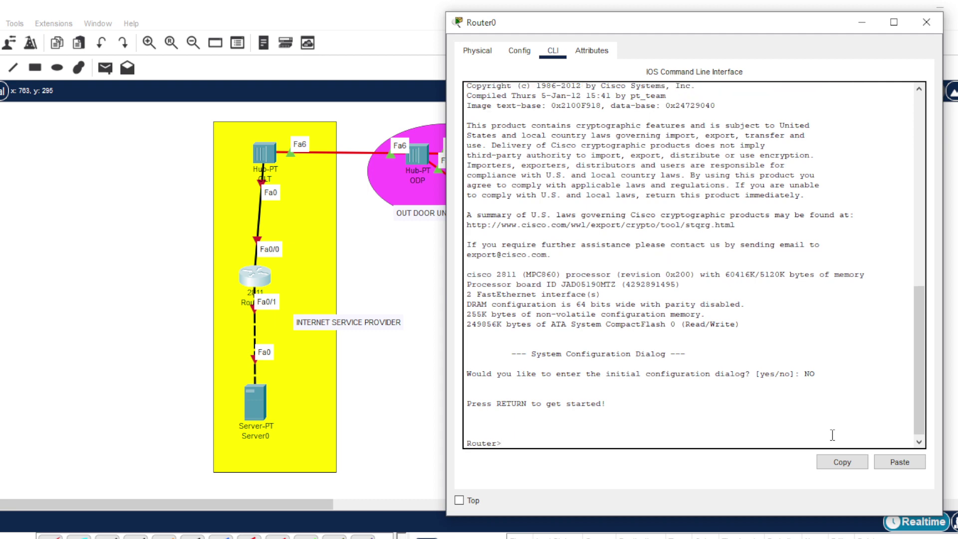
text(en)
key(Return)
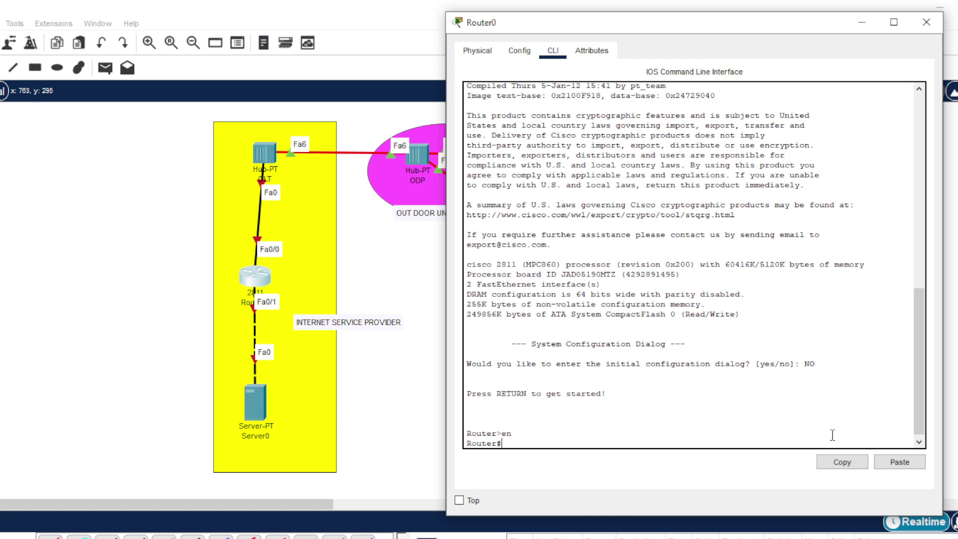
text(conf t)
key(Return)
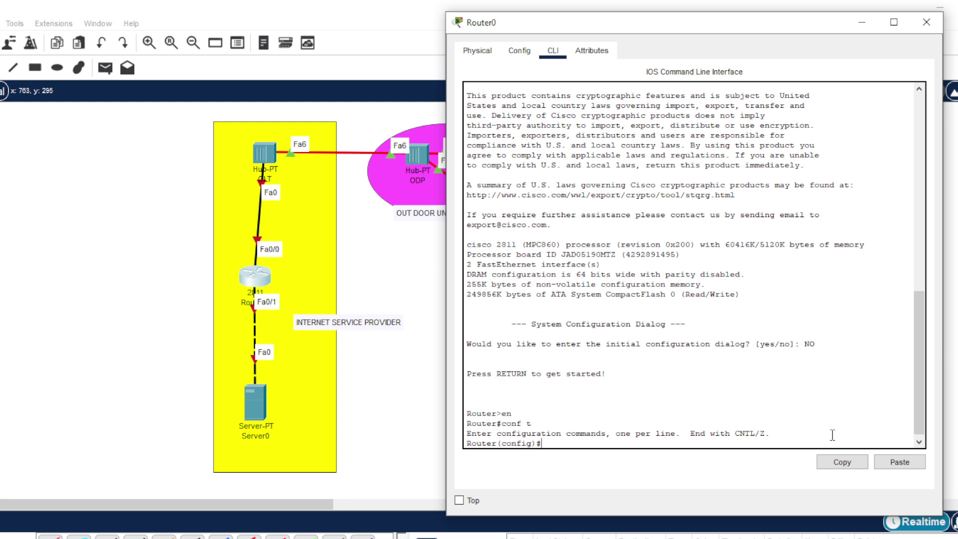
- Give Fa0/1 IP 192.168.10.1 255.255.255.252 and bring it up with no shut
text(int fa 0/1)
key(Return)
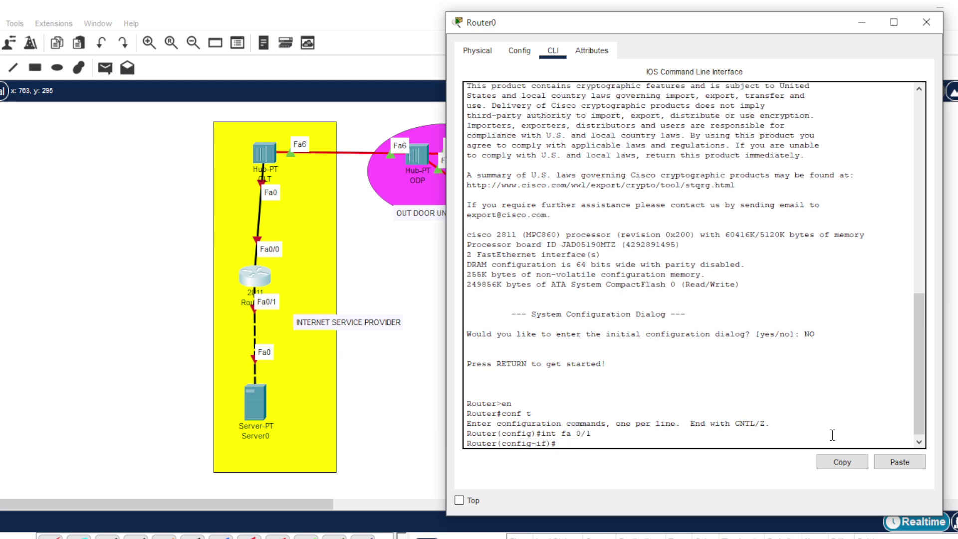
text(i)
key(BackSpace)
text(ip add 192.168.10.1 255.255.255.)
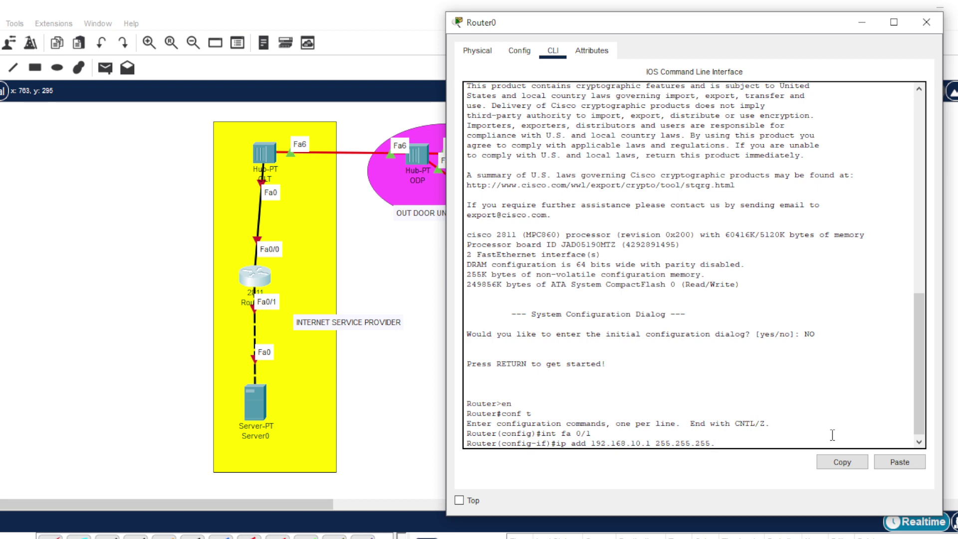
text(252)
key(Return)
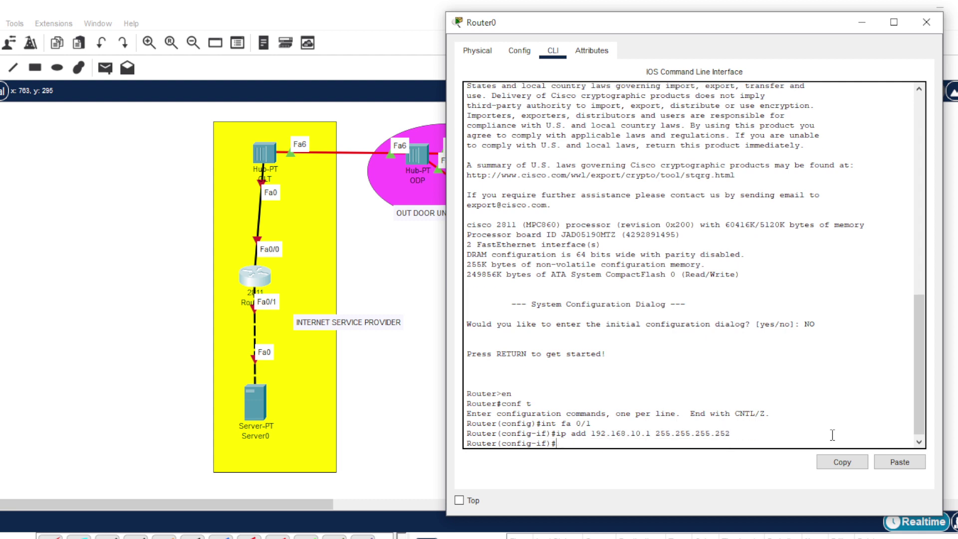
text(no shut)
key(Return)
key(Return)
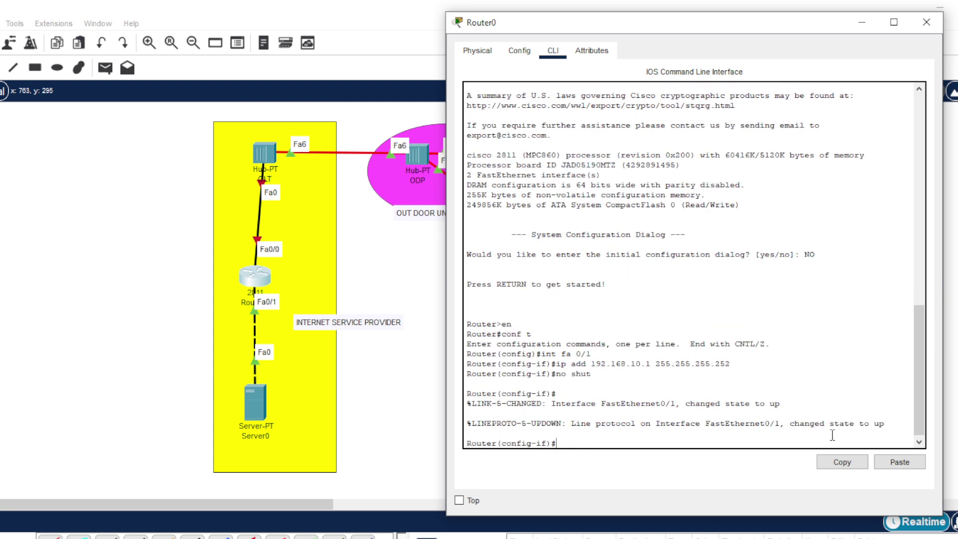
text(ex)
key(Return)
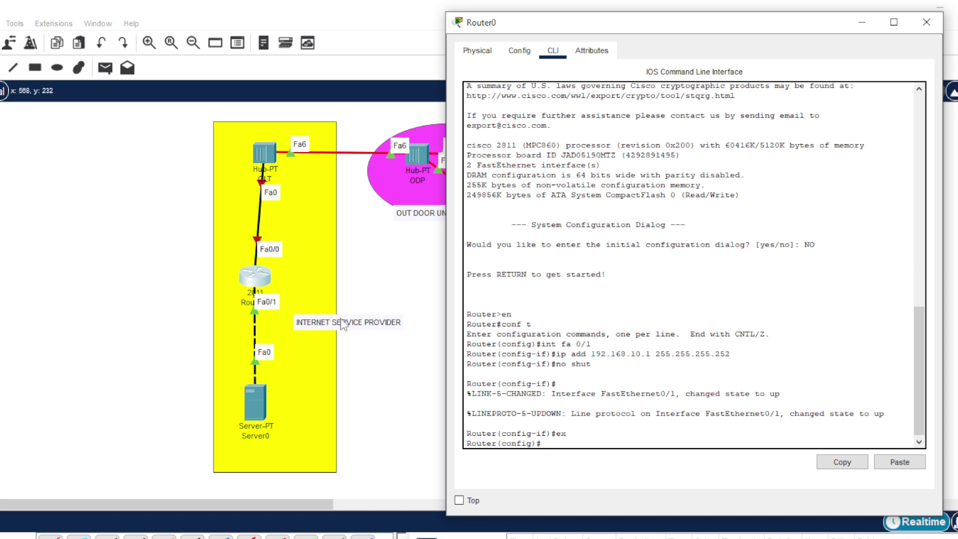
- On Router0, give interface Fa0/0 the address 192.168.20.1 255.255.255.0
text(int f)
key(Up)
key(Up)
key(Up)
key(Up)
text(0)
key(Return)
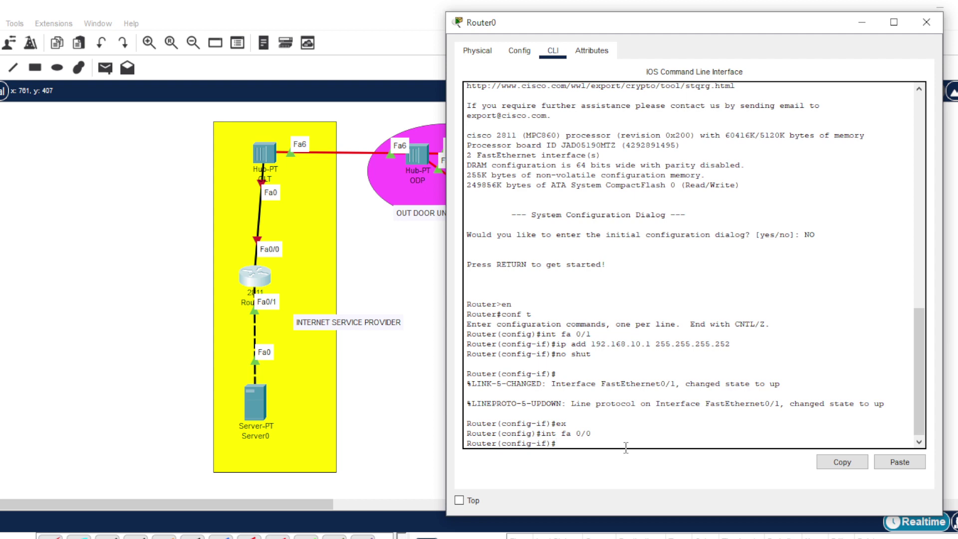
text(ip add 192.168.20.1 255.255.255.0)
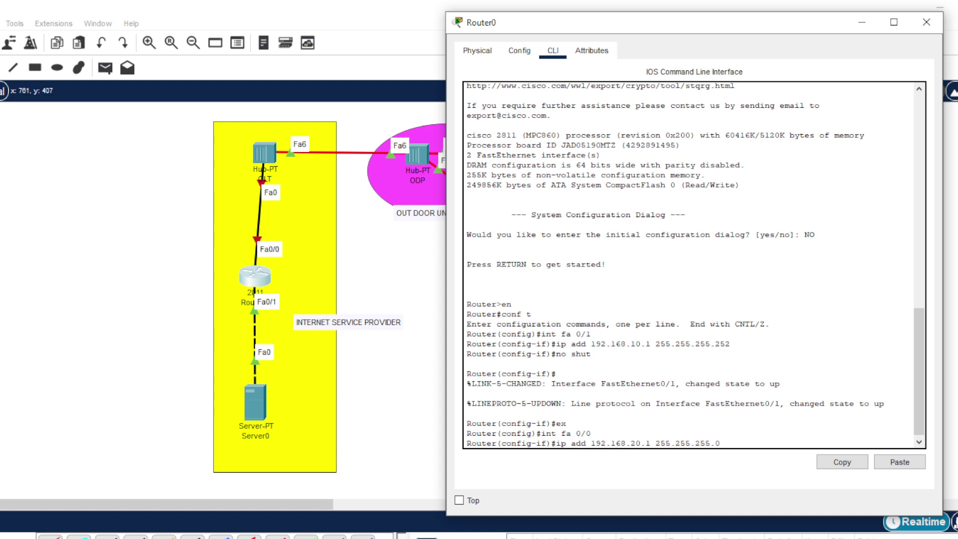
key(Return)
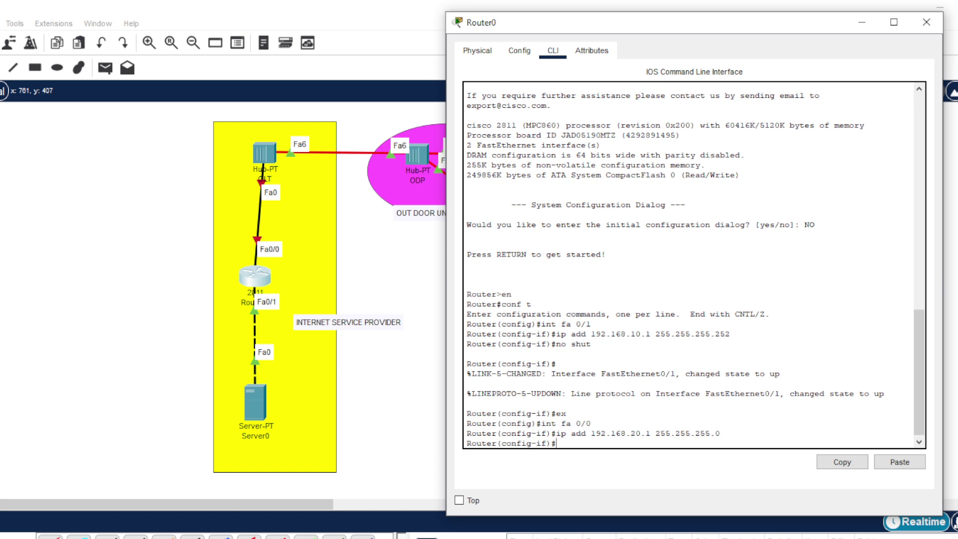
- Bring Fa0/0 up with no shutdown and enter the ip dhcp pool ISP command
text(no shut)
key(Return)
key(Return)
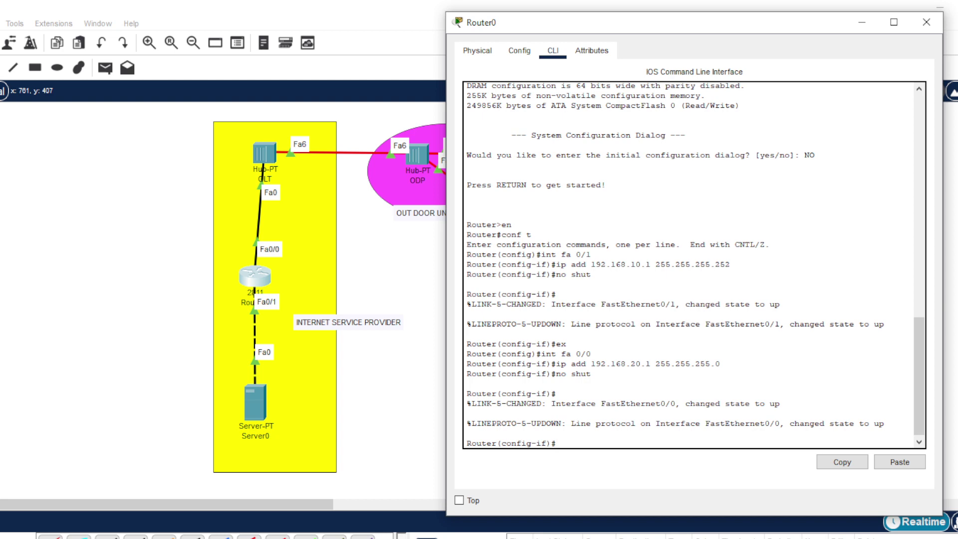
text(ip dhcp pool ISP)
- Create DHCP pool ISP with network 192.168.20.0 255.255.255.0 and default-router 192.168.20.1
key(Return)
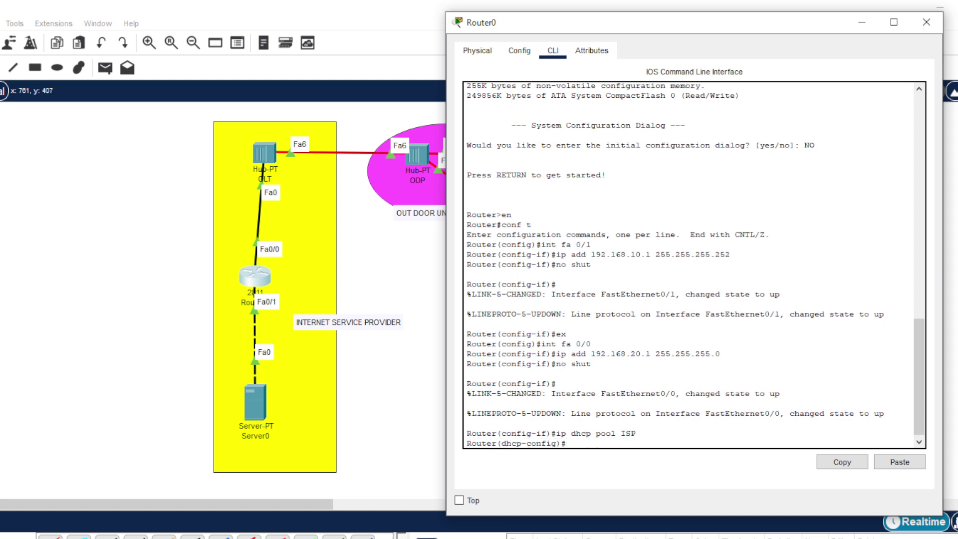
text(network 192.168.20.0 255.255)
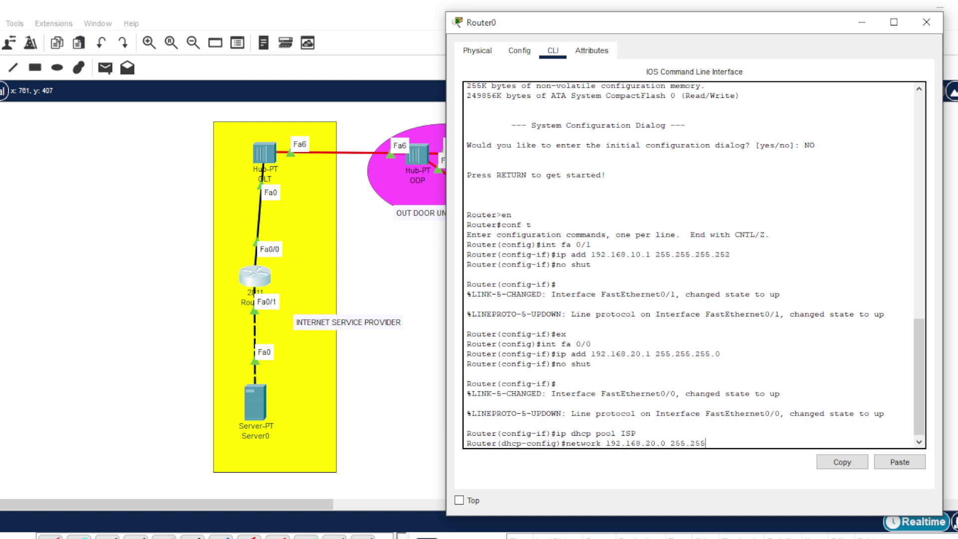
text(.255.0)
key(Return)
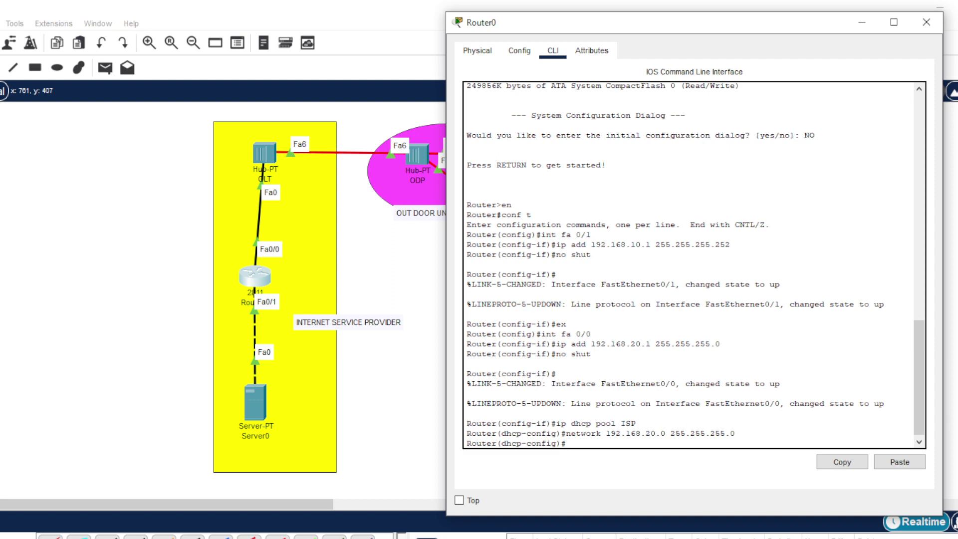
text(default-router 192.168)
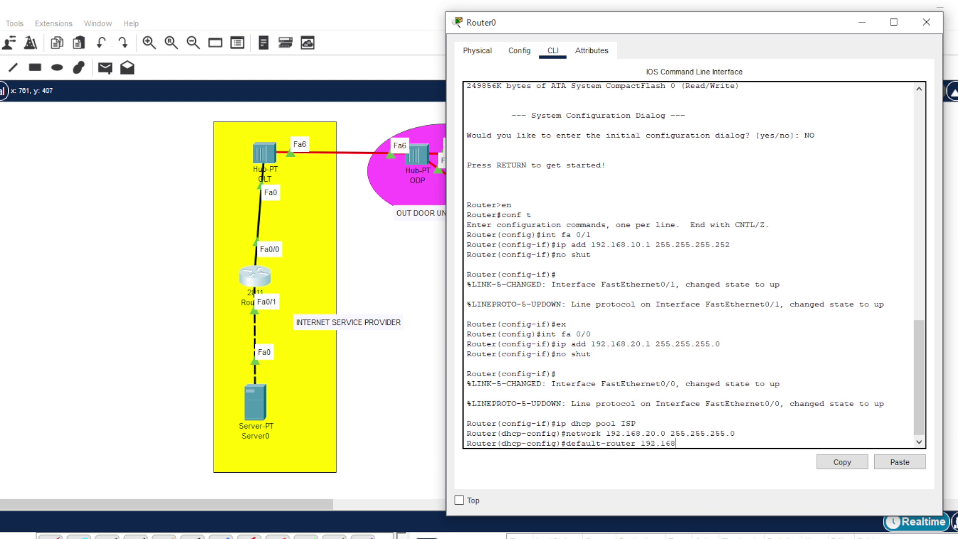
text(.20.1)
drag(653, 343, 555, 345)
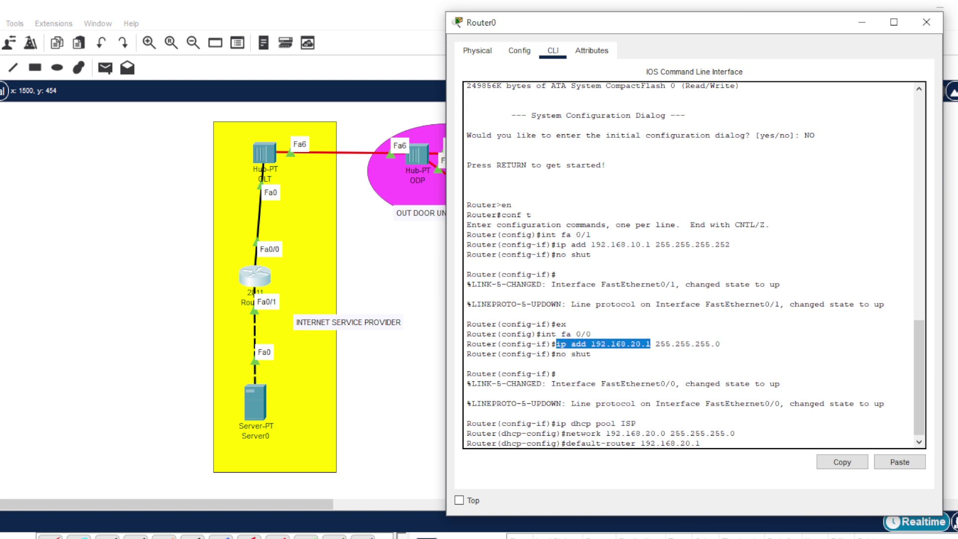
click(705, 445)
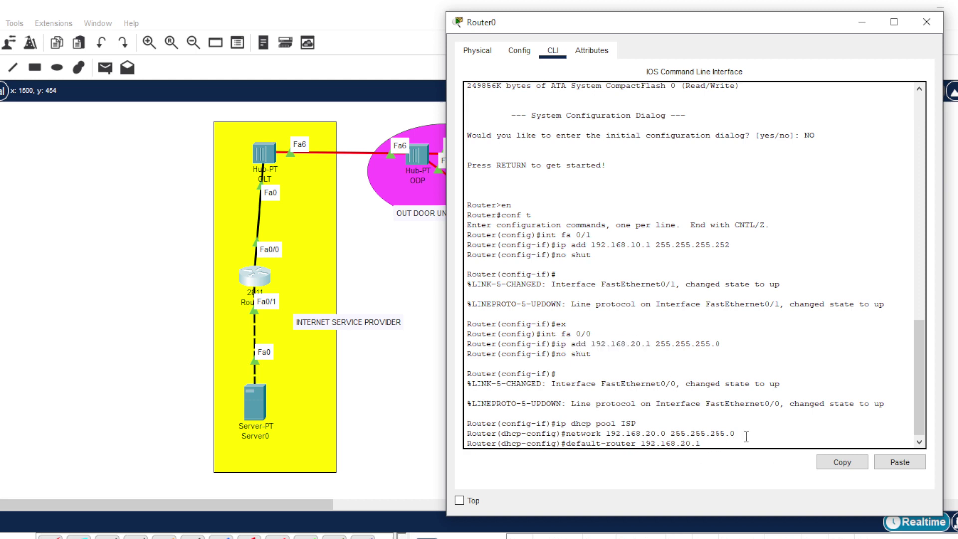
key(Return)
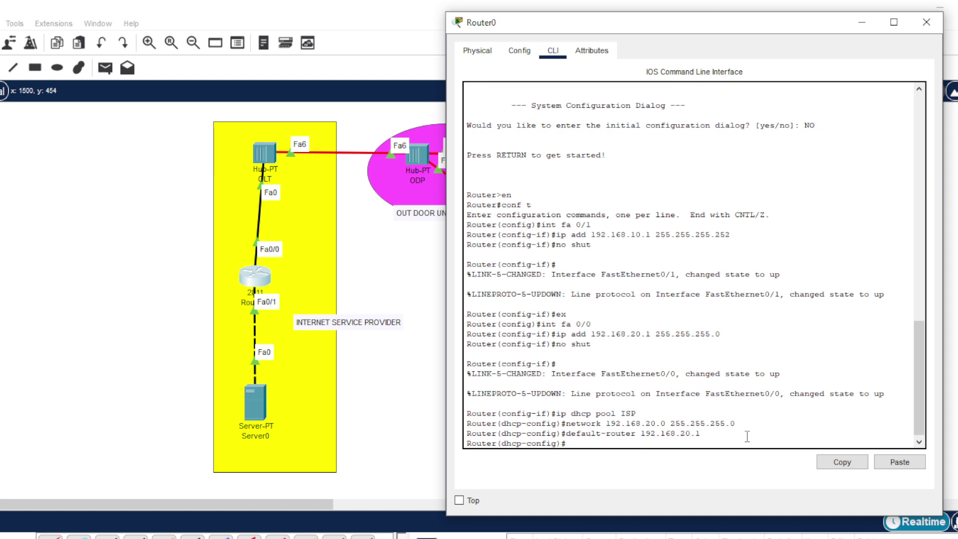
- Add dns-server 192.168.10.2 to the ISP pool and exit pool configuration
text(dns-server)
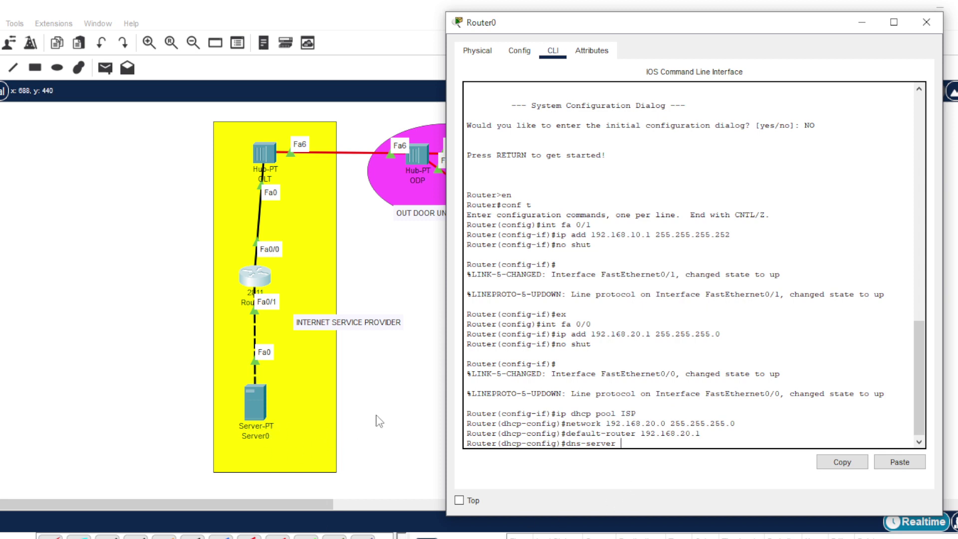
text(192.168.10.2)
key(Return)
text(er(dhcp-config)#e)
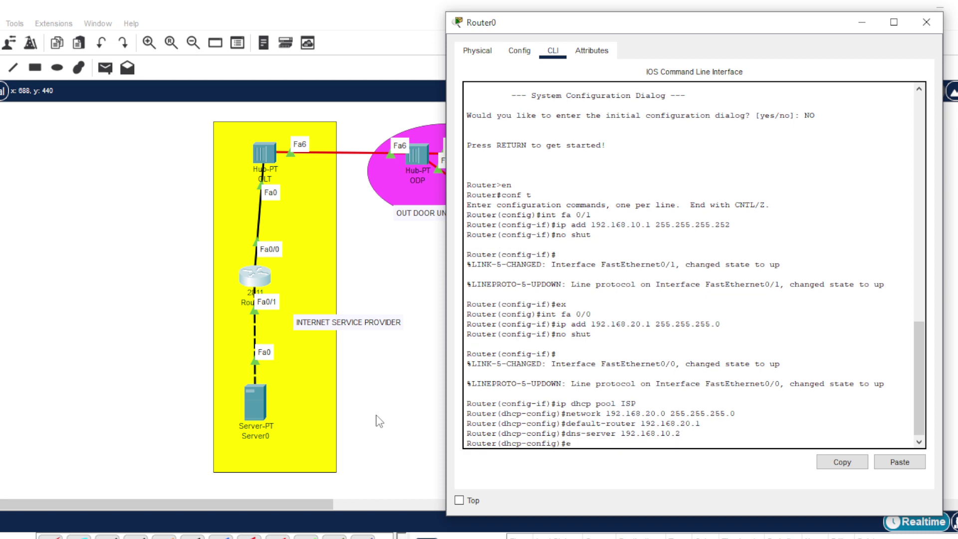
text(x)
key(Return)
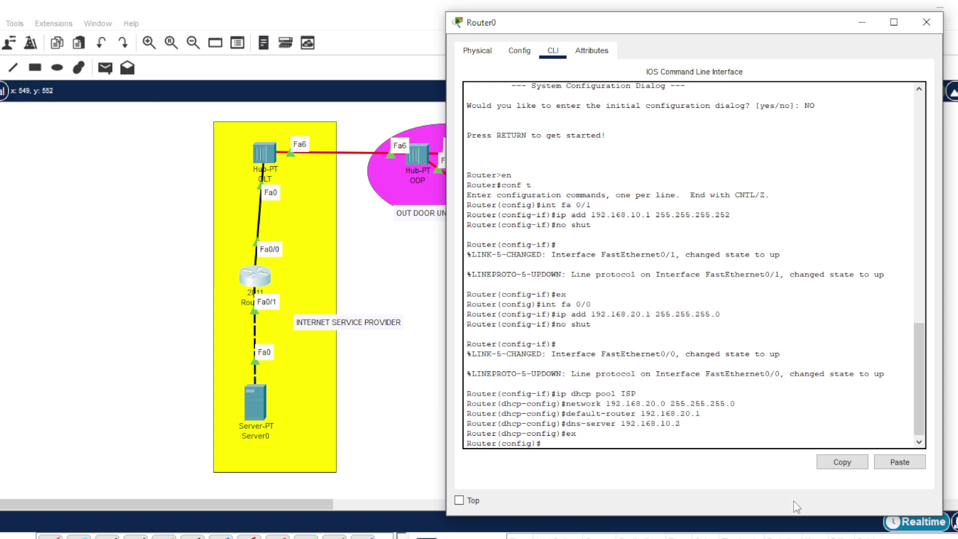
- In Server0's IP Configuration, set IP 192.168.10.2 with subnet mask 255.255.255.252
click(926, 22)
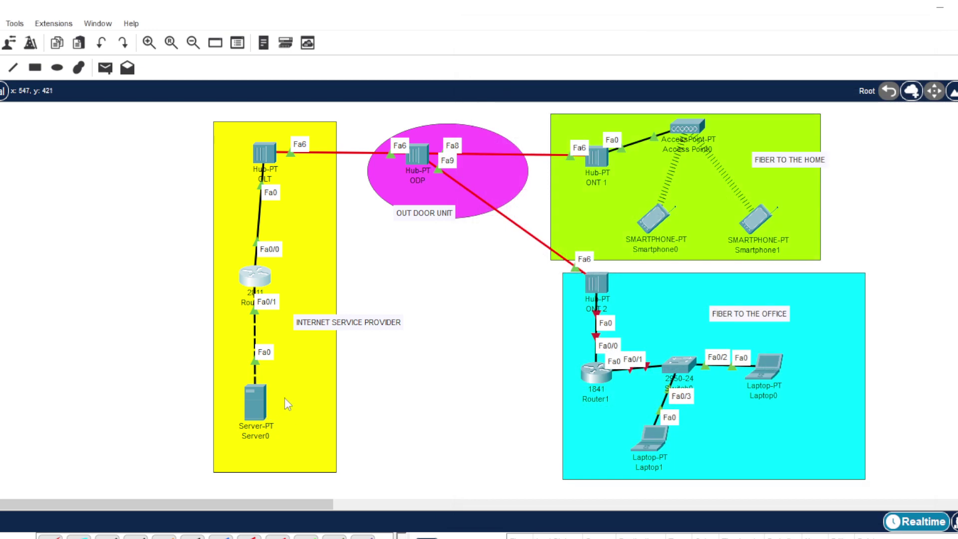
click(256, 412)
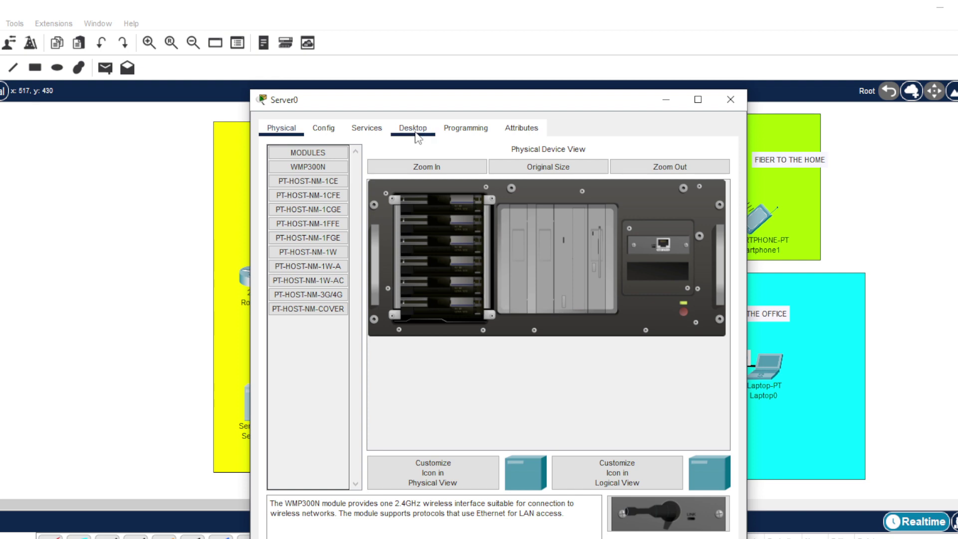
click(418, 134)
click(324, 227)
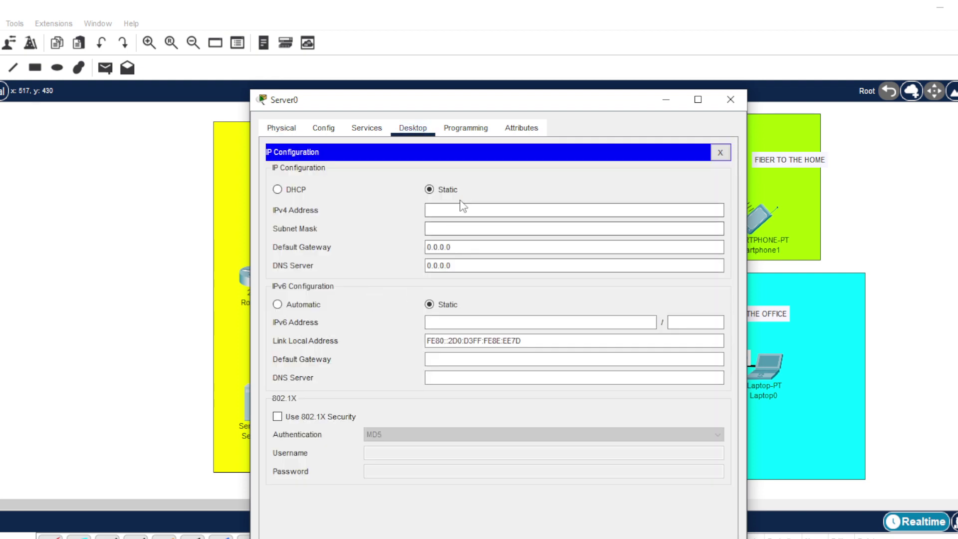
click(443, 209)
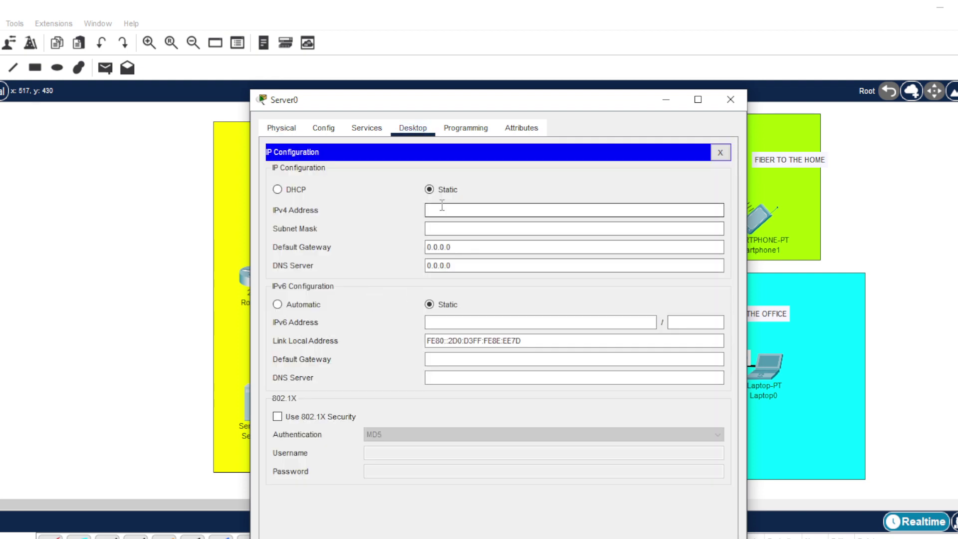
text(192.168.10.2)
key(Tab)
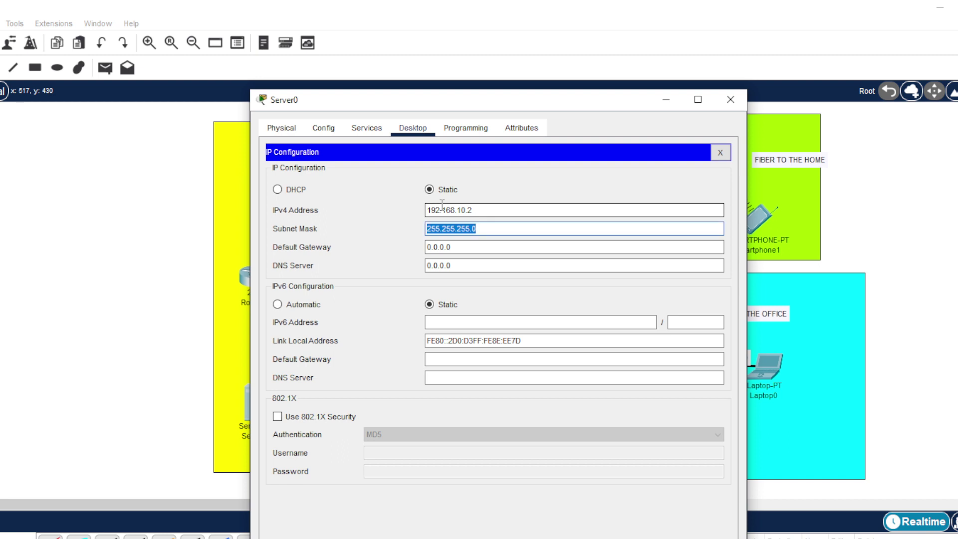
click(513, 231)
key(BackSpace)
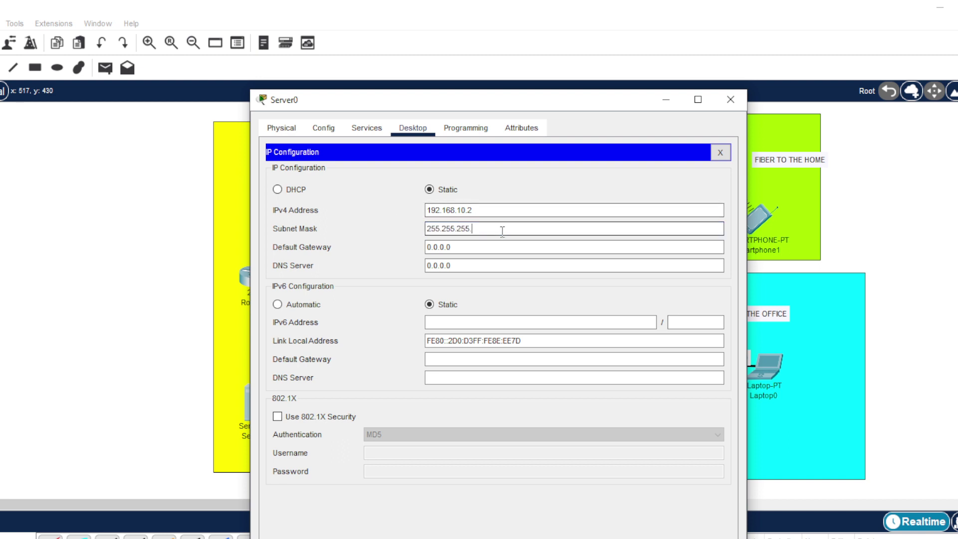
text(252)
- Set Server0's default gateway to 192.168.10.1 and DNS server to 192.168.10.2
key(Tab)
text(192.)
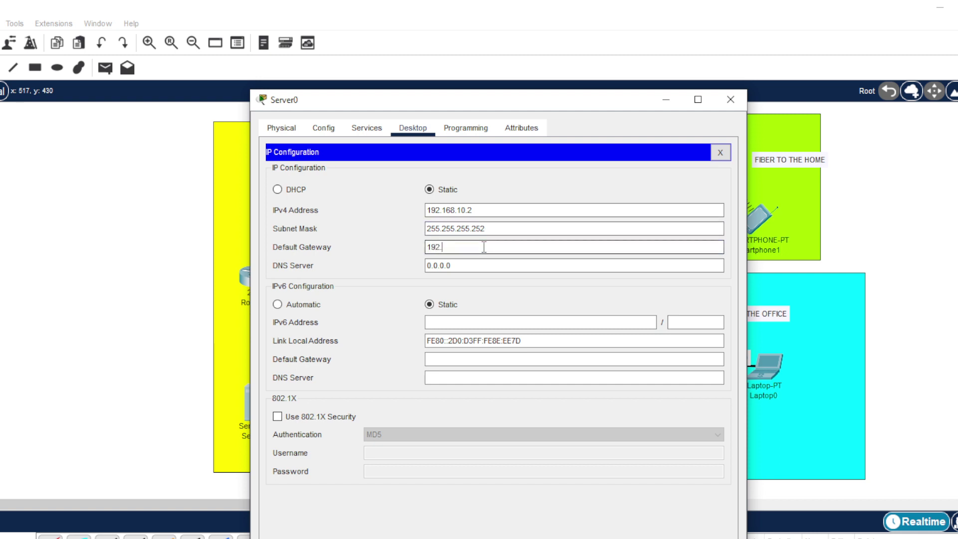
text(168.10.14)
key(BackSpace)
key(Tab)
text(192.168.10.2)
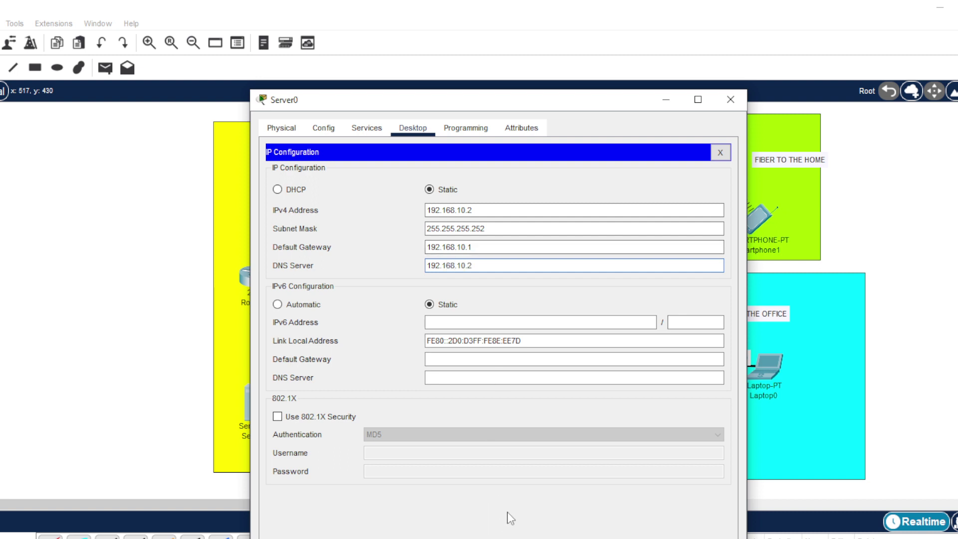
click(730, 99)
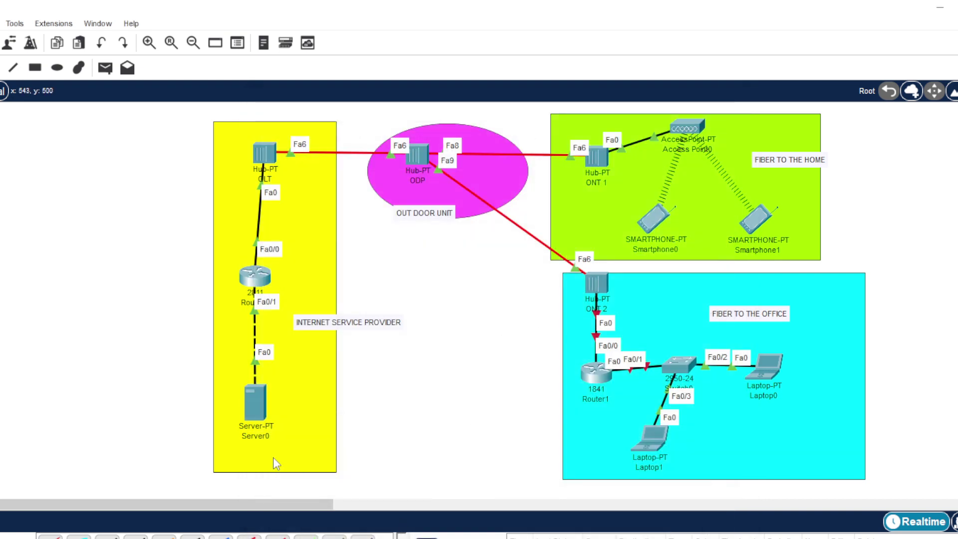
- Reopen Server0 and switch its DNS service on under Services > DNS
click(255, 399)
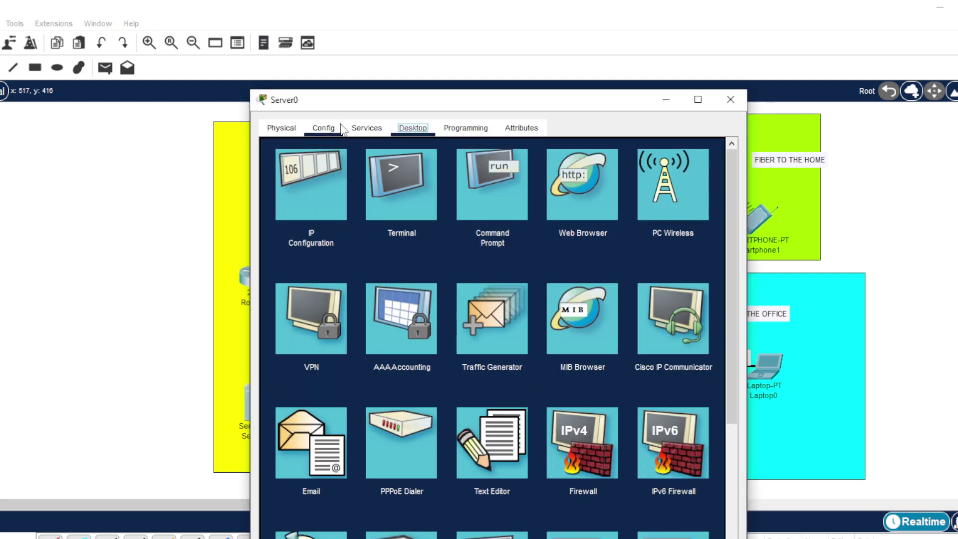
double_click(399, 100)
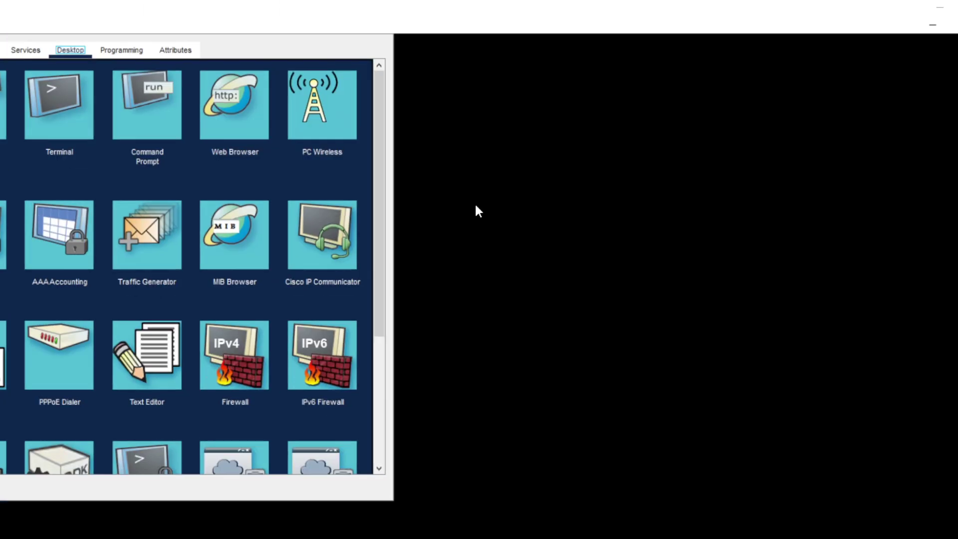
click(957, 7)
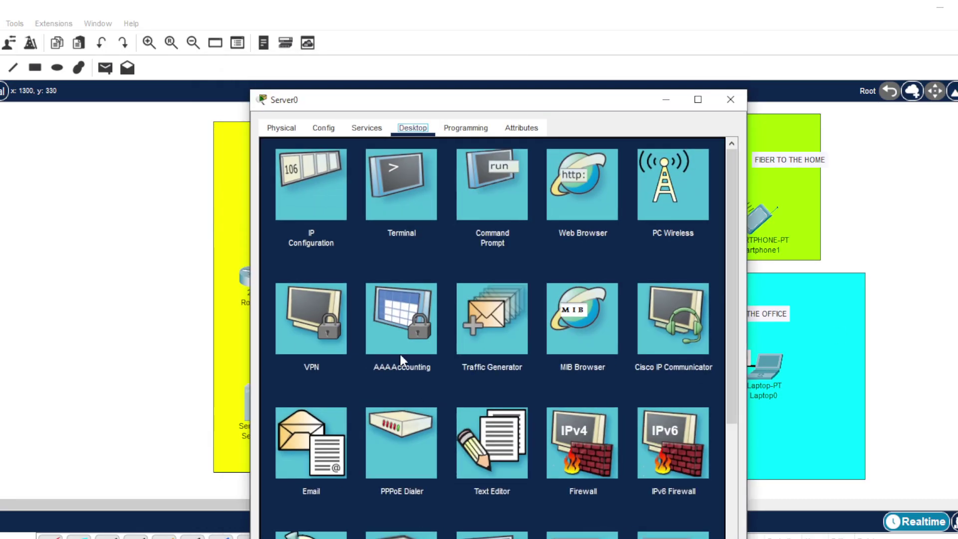
drag(452, 103, 461, 51)
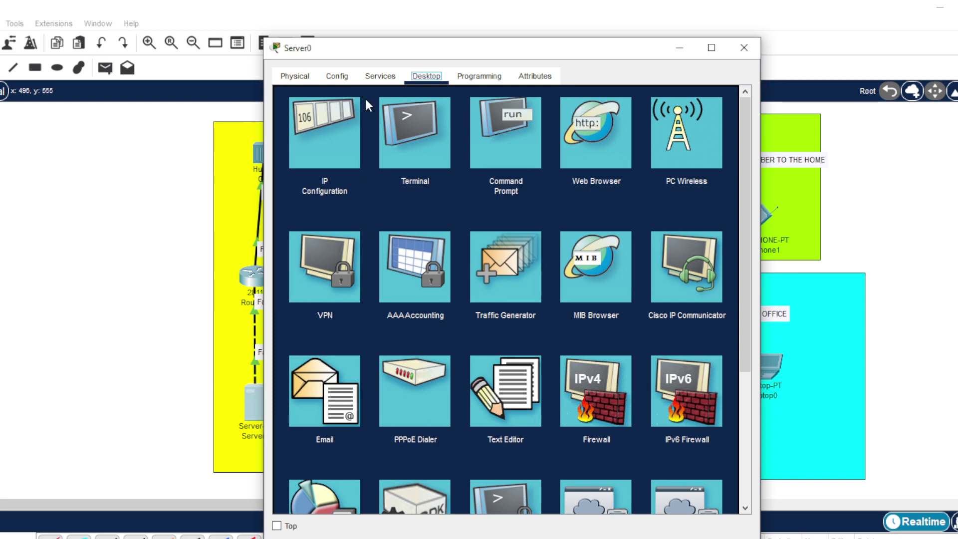
click(372, 78)
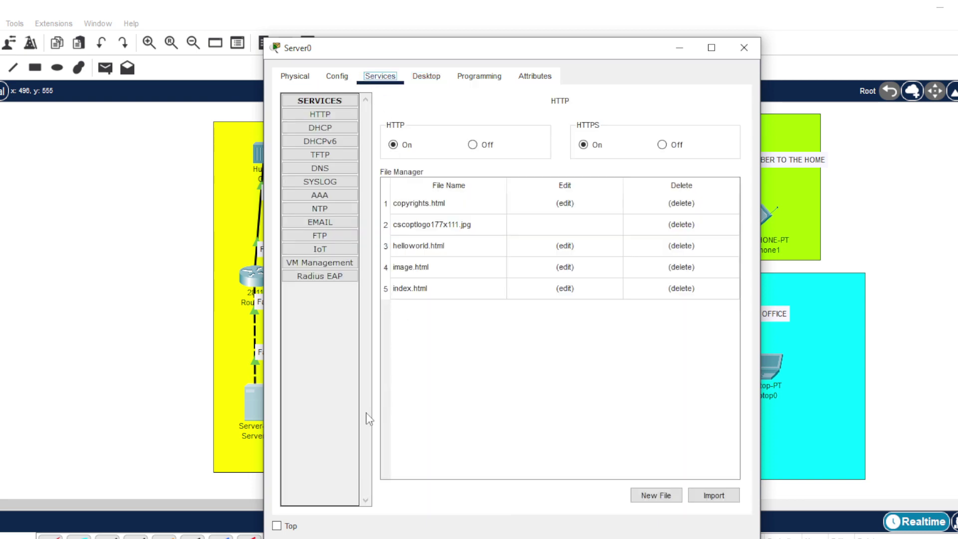
click(320, 168)
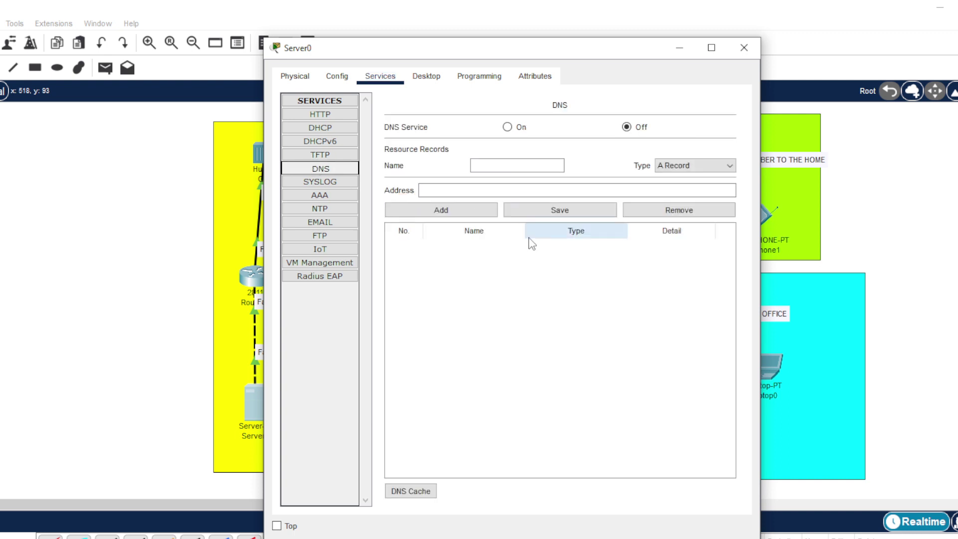
click(507, 127)
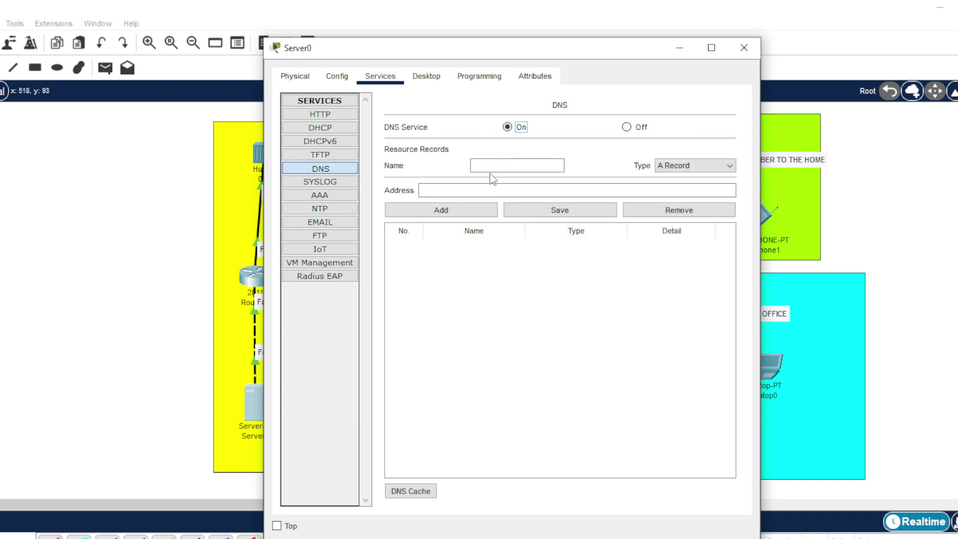
click(492, 167)
text(www.smkn1pacitan)
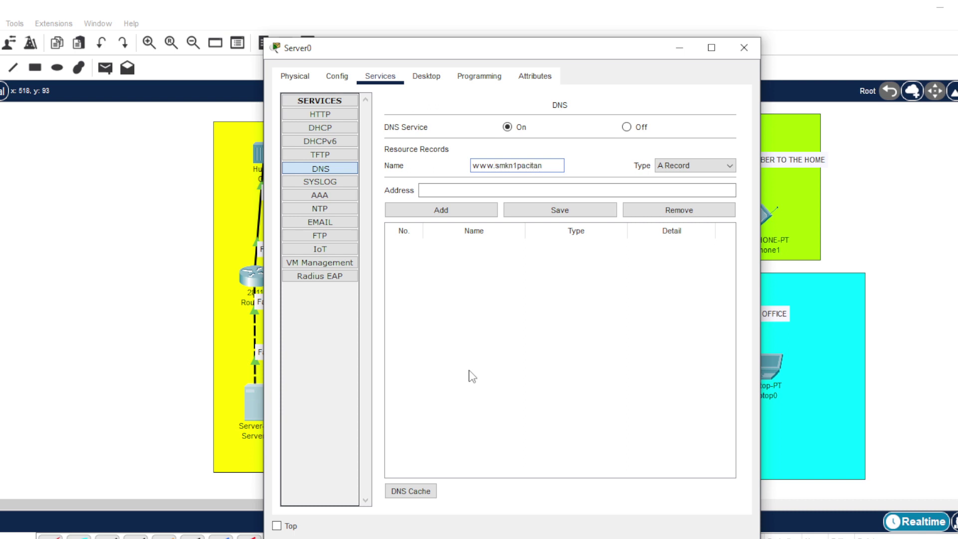
text(.sch.id)
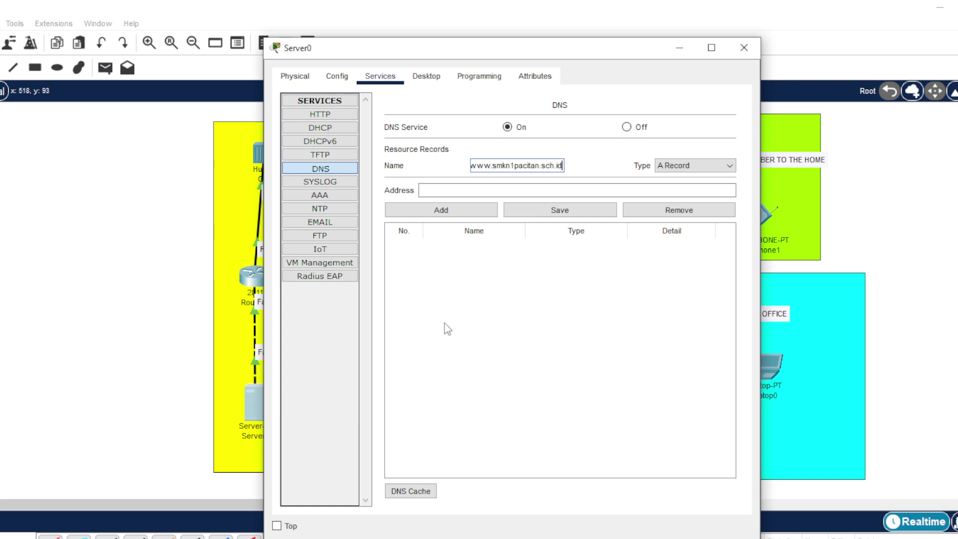
click(447, 191)
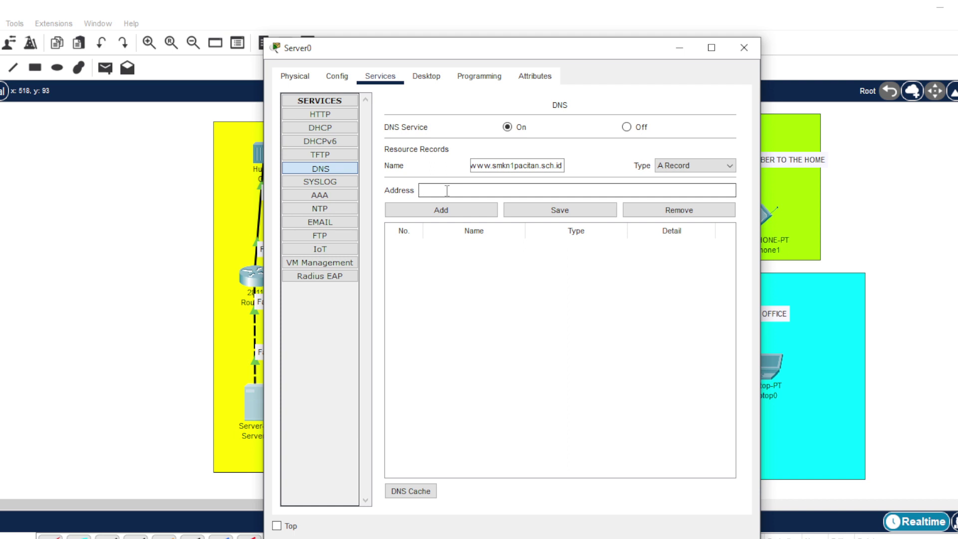
text(192.168.10.2)
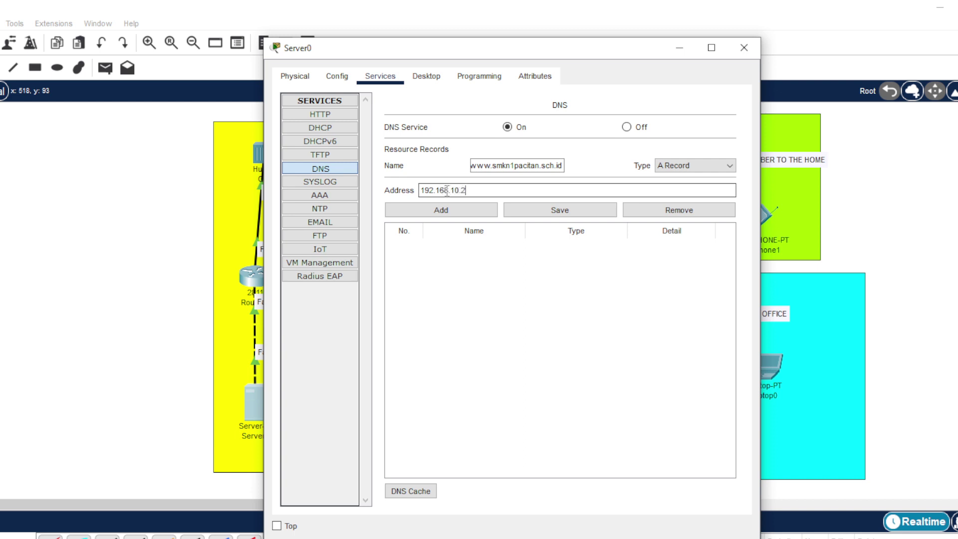
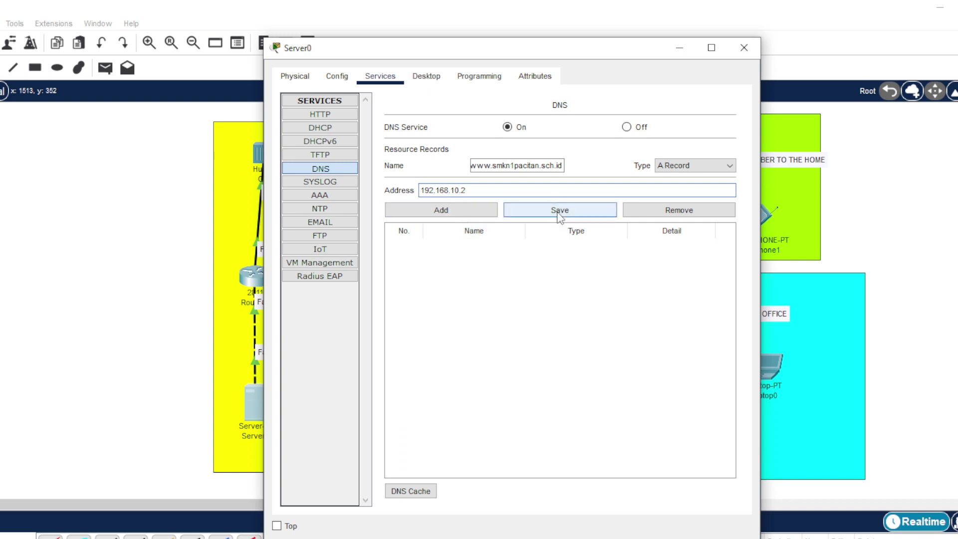
click(464, 213)
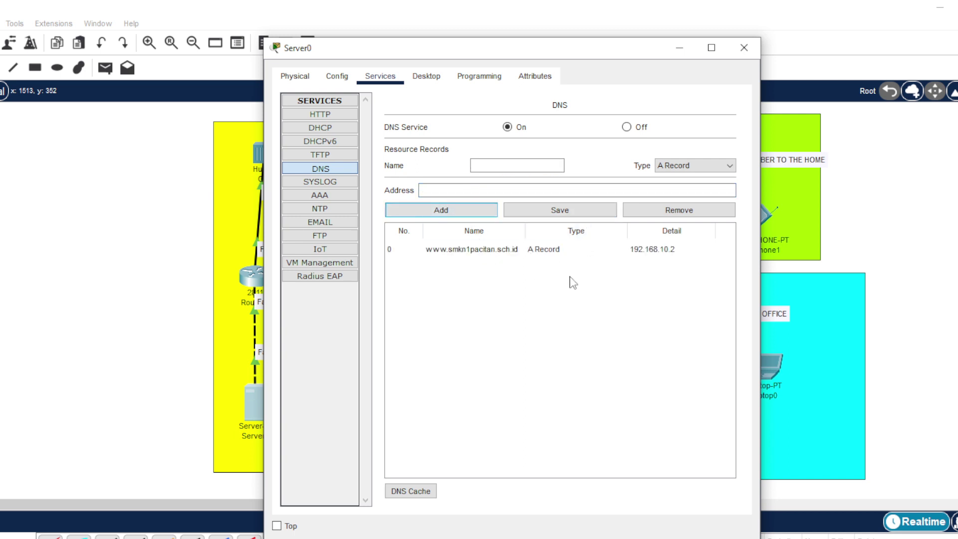
click(574, 215)
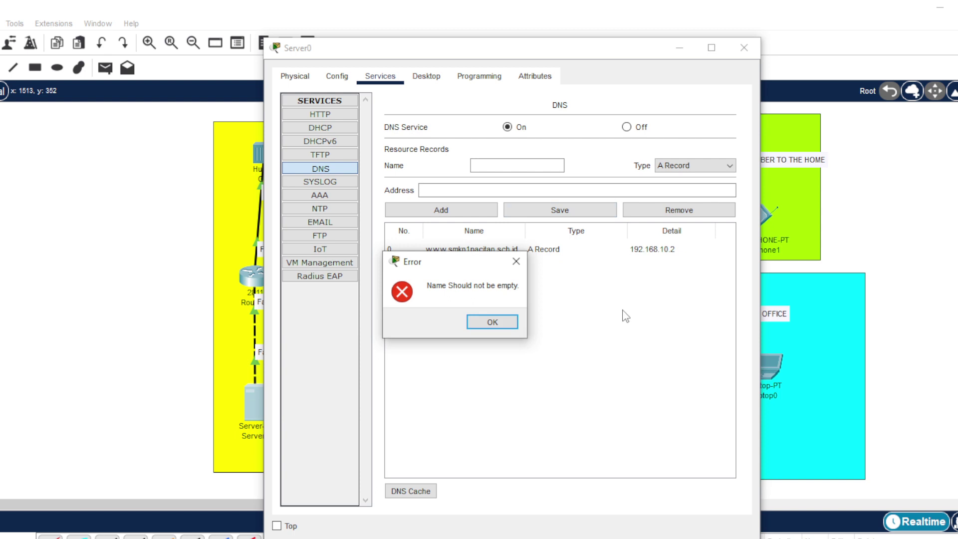
click(516, 261)
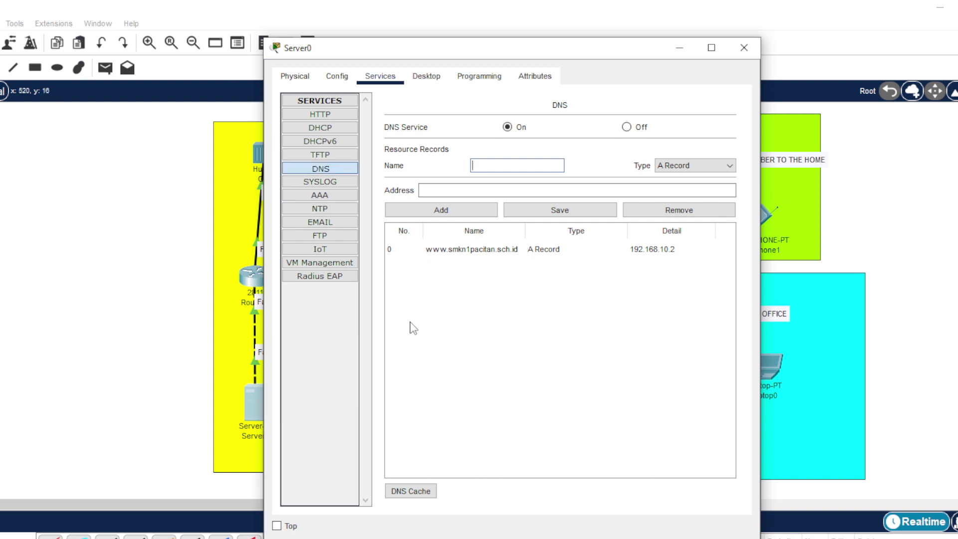
click(332, 131)
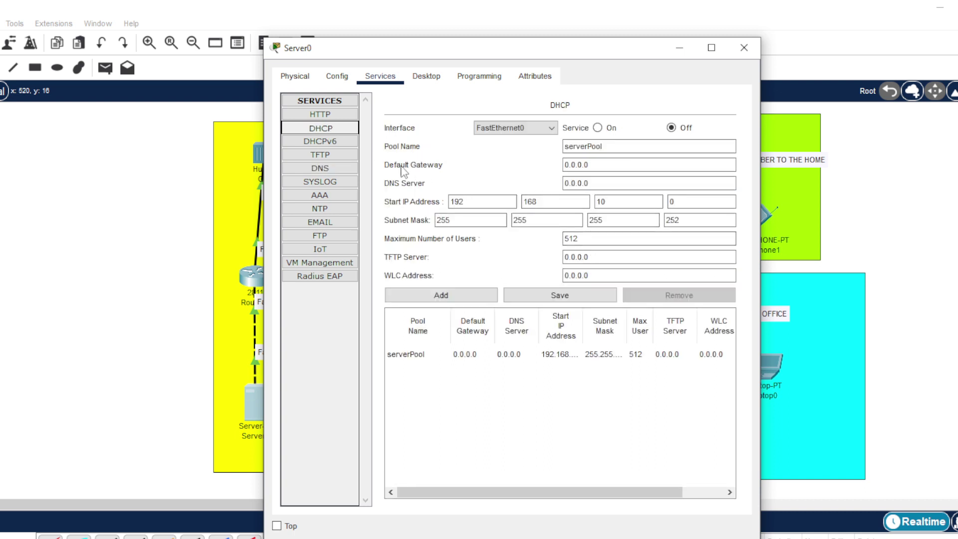
- Edit Server0's index.html and change the heading text to 'SMK NEGERI 1 PACITAN'
click(320, 115)
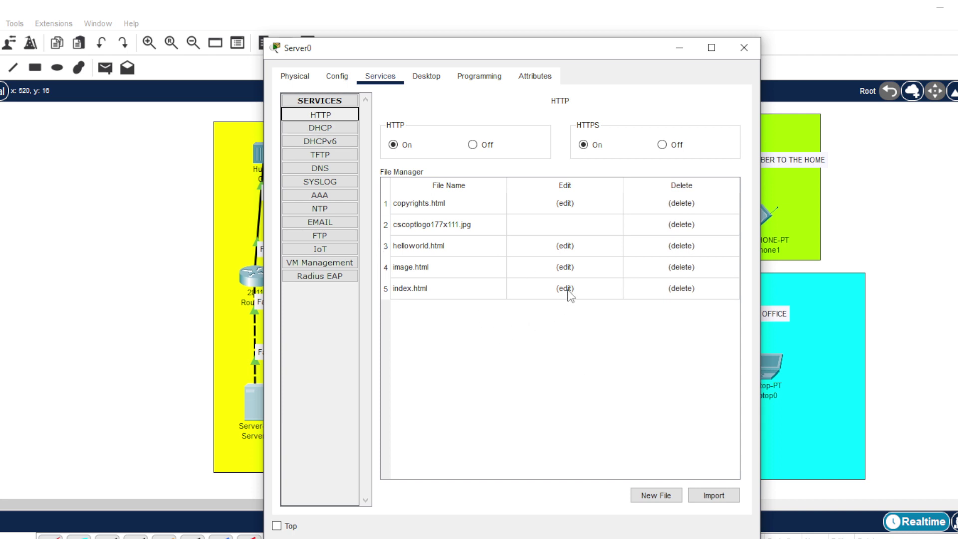
click(566, 289)
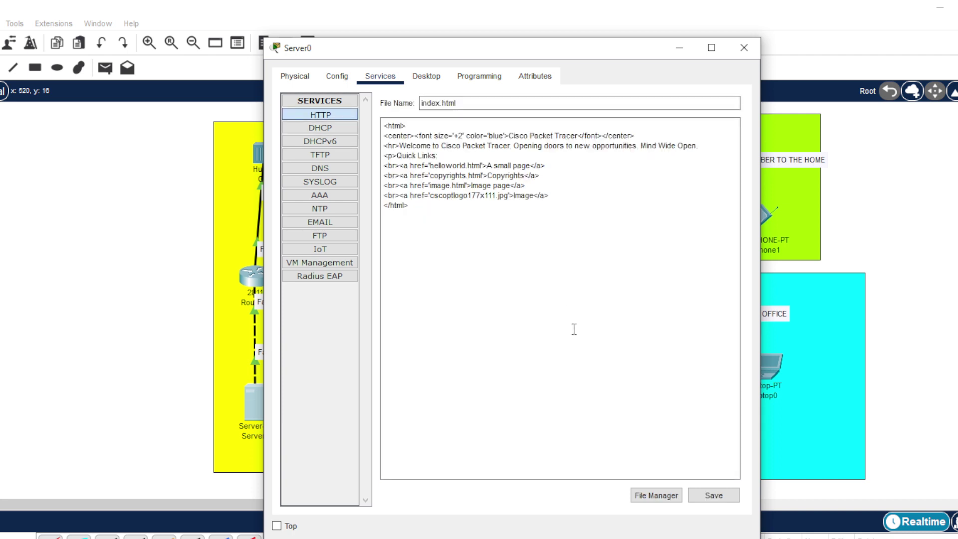
click(578, 136)
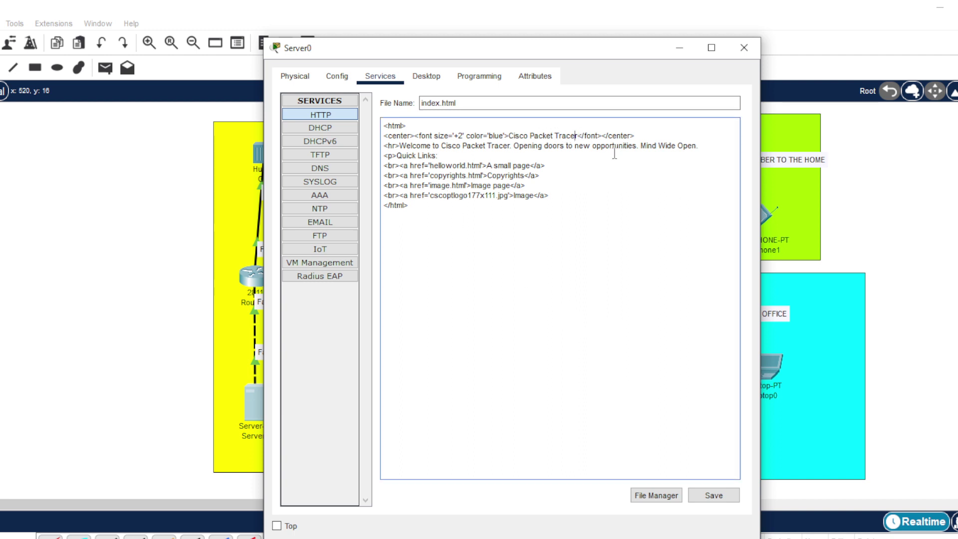
key(BackSpace)
key(BackSpace)
key(BackSpace)
key(BackSpace)
key(BackSpace)
key(BackSpace)
key(BackSpace)
key(BackSpace)
key(BackSpace)
key(BackSpace)
key(BackSpace)
key(BackSpace)
key(BackSpace)
key(BackSpace)
key(BackSpace)
key(BackSpace)
key(BackSpace)
key(BackSpace)
key(BackSpace)
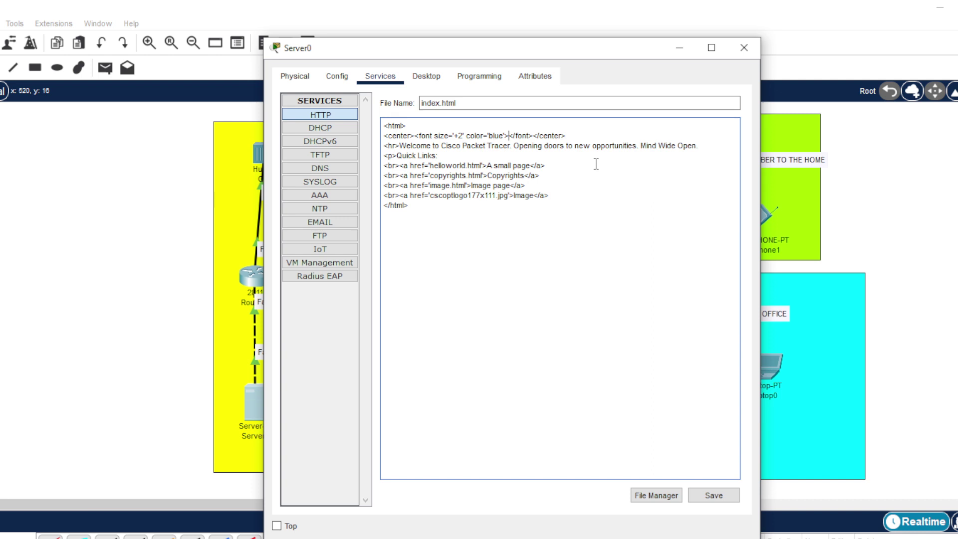
text(SMK NEGERI 1)
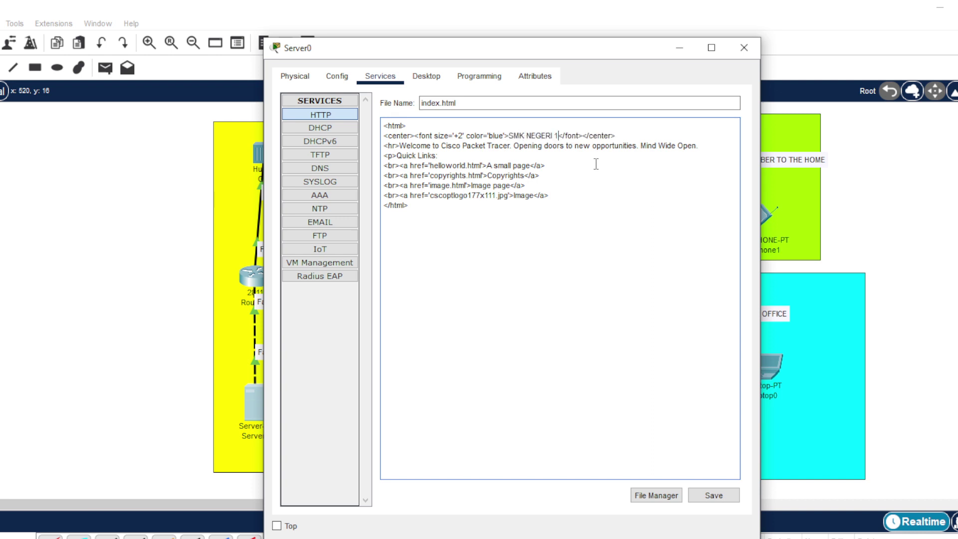
text( PACITAN)
- Replace the welcome line with 'SELAMAT DATANG DI KAWAH CANDRA DIMUKA...' text
click(699, 149)
key(BackSpace)
key(BackSpace)
key(BackSpace)
key(BackSpace)
key(BackSpace)
key(BackSpace)
key(BackSpace)
key(BackSpace)
key(BackSpace)
key(BackSpace)
key(BackSpace)
key(BackSpace)
key(BackSpace)
key(BackSpace)
key(BackSpace)
key(BackSpace)
key(BackSpace)
key(BackSpace)
key(BackSpace)
key(BackSpace)
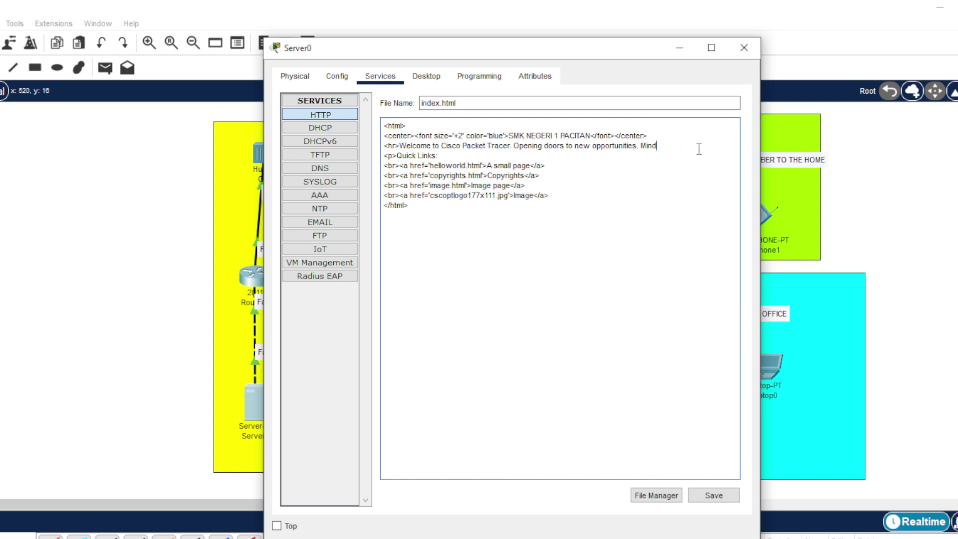
key(BackSpace)
key(BackSpace)
key(BackSpace)
key(BackSpace)
key(BackSpace)
key(BackSpace)
key(BackSpace)
key(BackSpace)
key(BackSpace)
key(BackSpace)
key(BackSpace)
key(BackSpace)
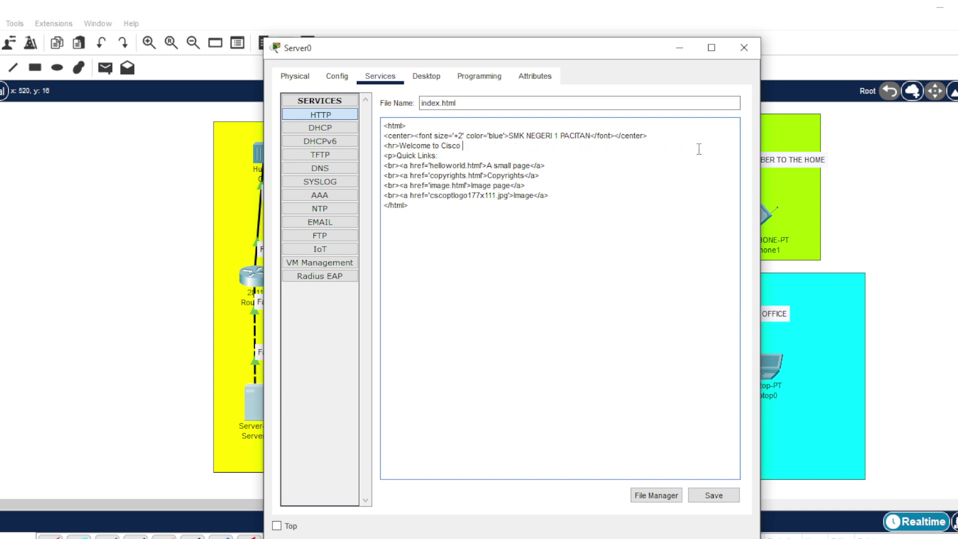
key(BackSpace)
key(BackSpace)
key(BackSpace)
key(BackSpace)
key(BackSpace)
key(BackSpace)
text(SELAMAT DATANG DI KAWAH CANDRA)
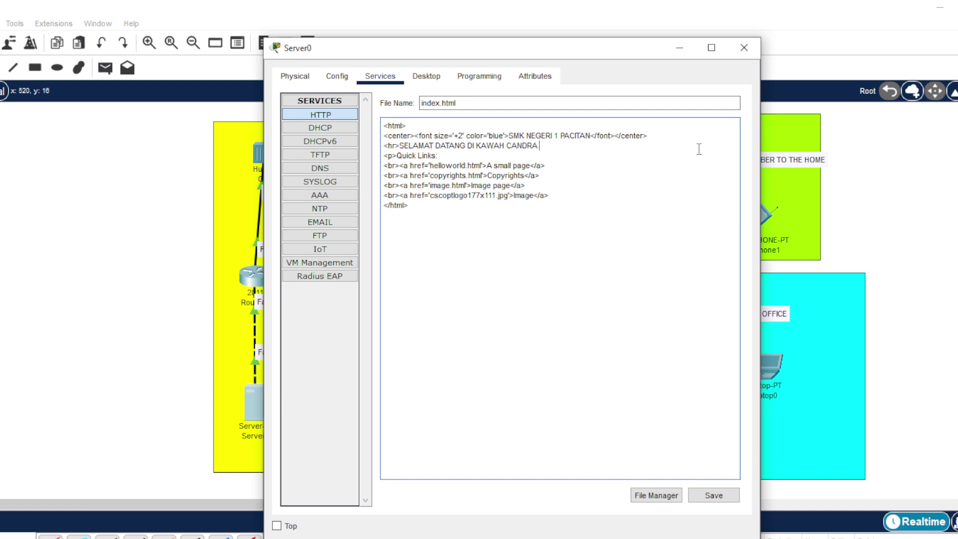
text( DIMUKA WIRAUSAHWA)
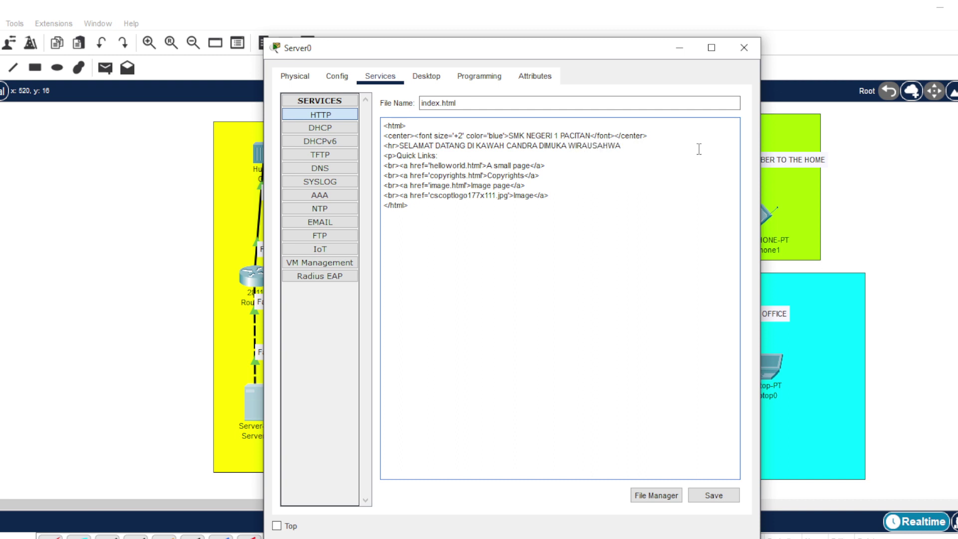
key(BackSpace)
key(BackSpace)
text(AWAN SUKS)
- Change the heading colour from blue to red and save index.html over the original
click(503, 135)
key(BackSpace)
key(BackSpace)
key(BackSpace)
key(BackSpace)
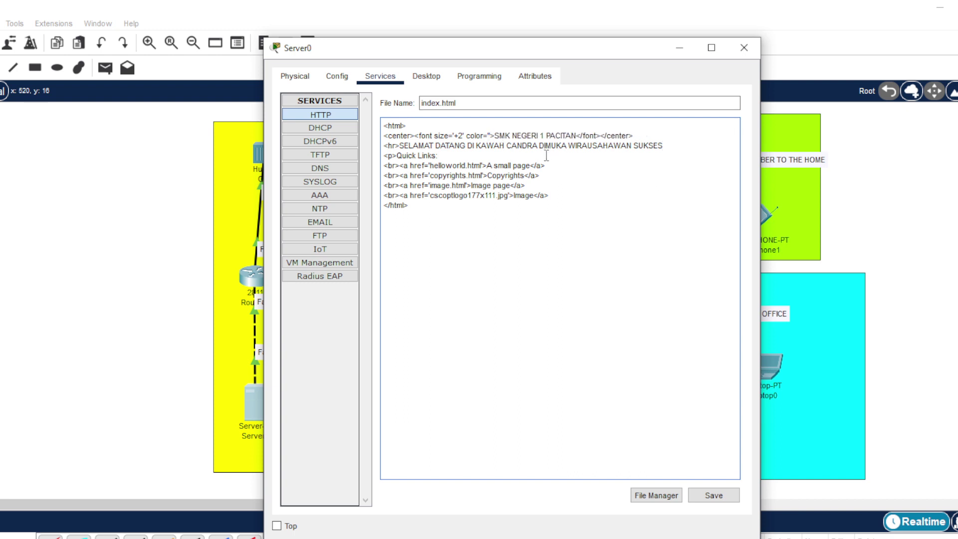
text(RED)
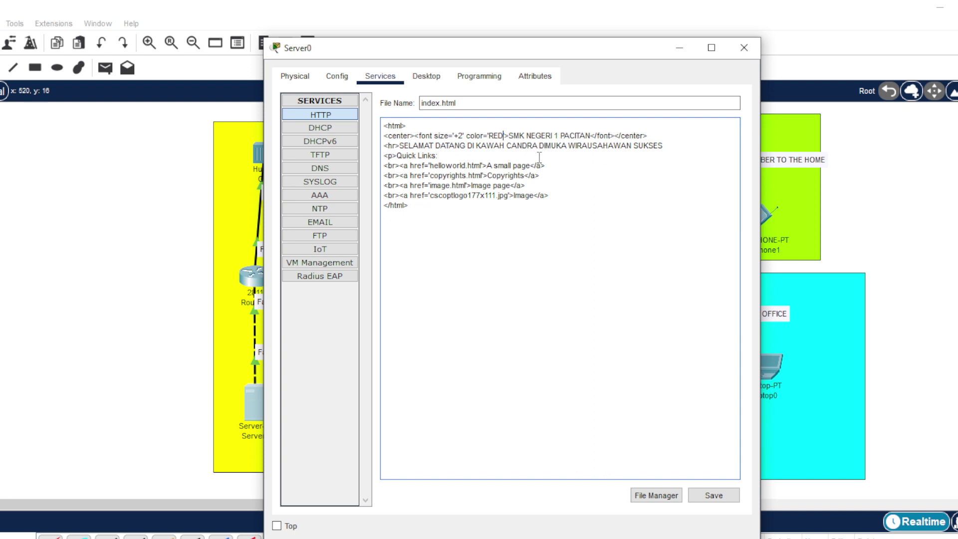
key(BackSpace)
key(BackSpace)
key(BackSpace)
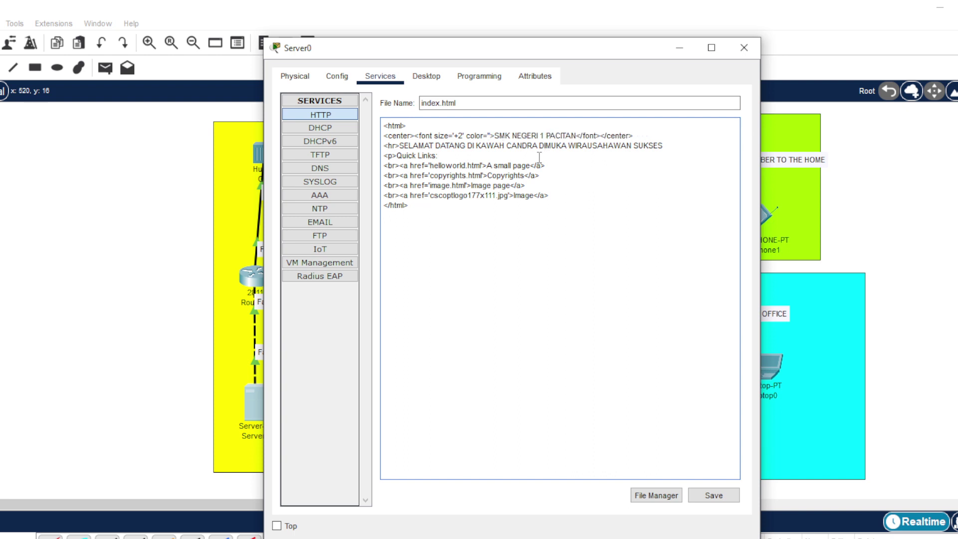
text(red)
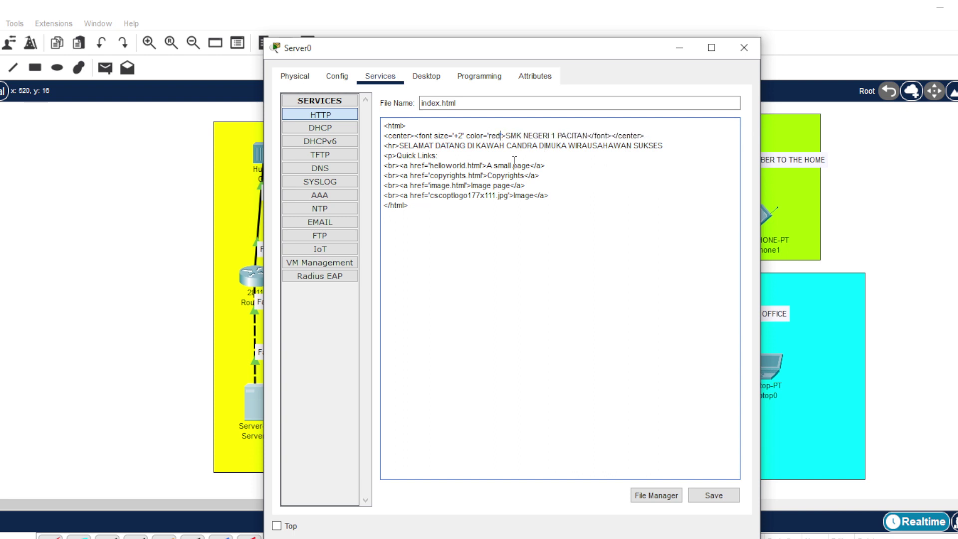
click(721, 500)
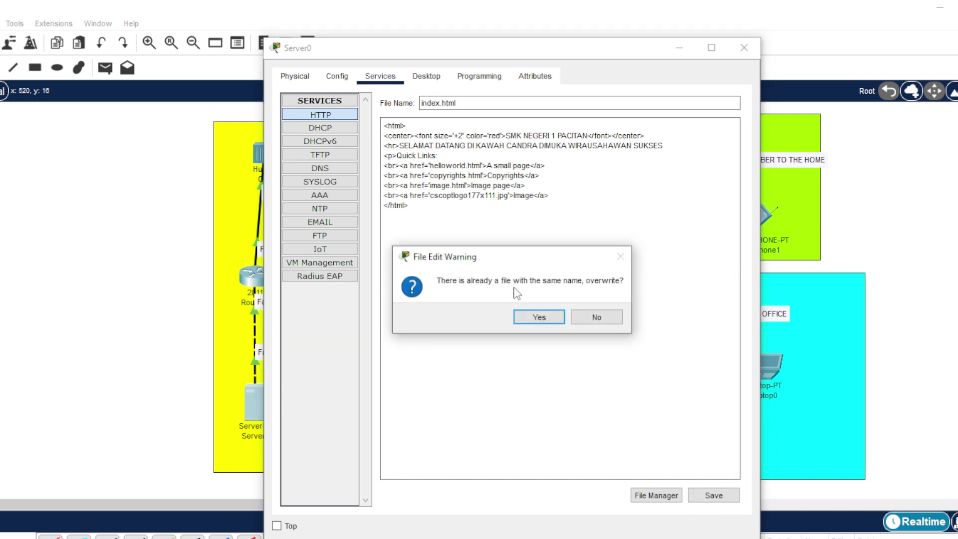
click(541, 318)
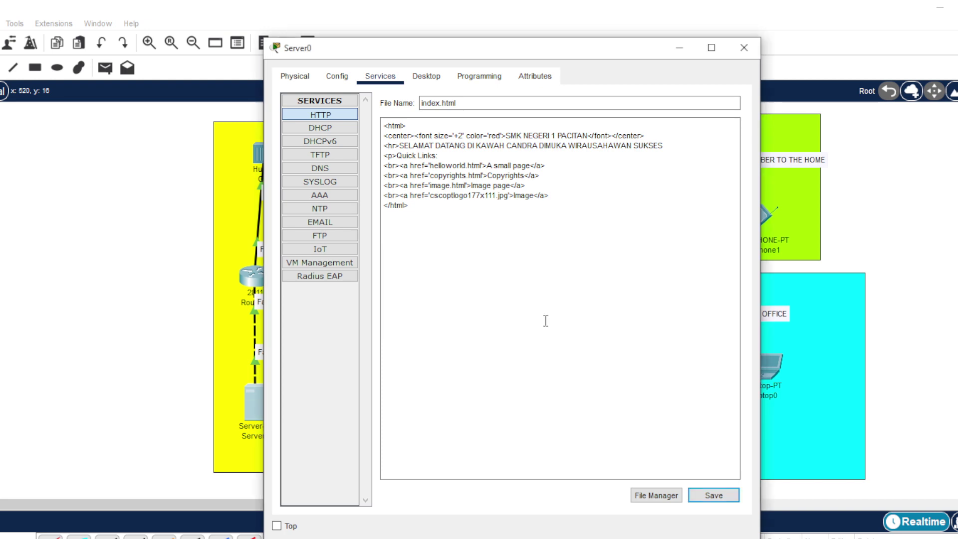
- Close Server0, nudge the FIBER TO THE HOME label, and set Access Point0's Port 1 SSID to OMAHKU
click(744, 47)
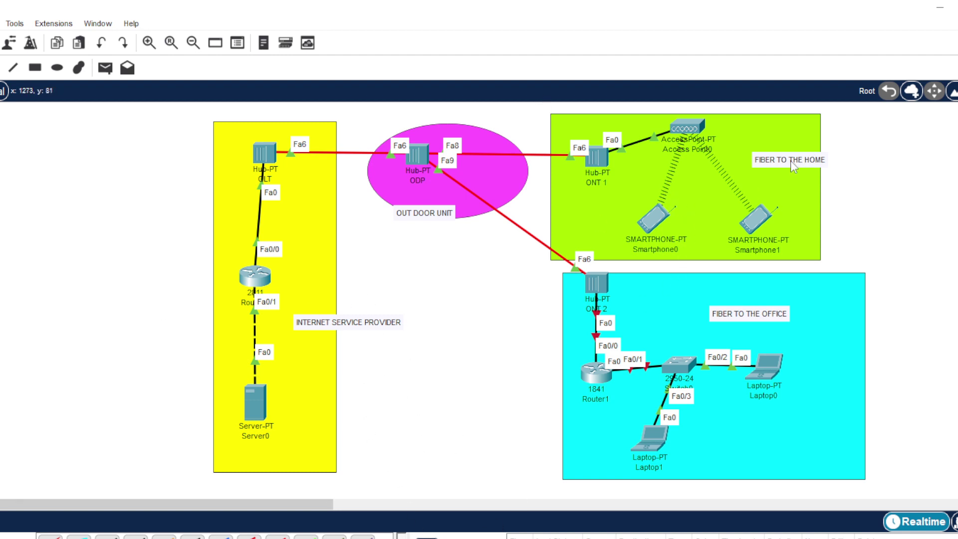
drag(790, 160, 779, 140)
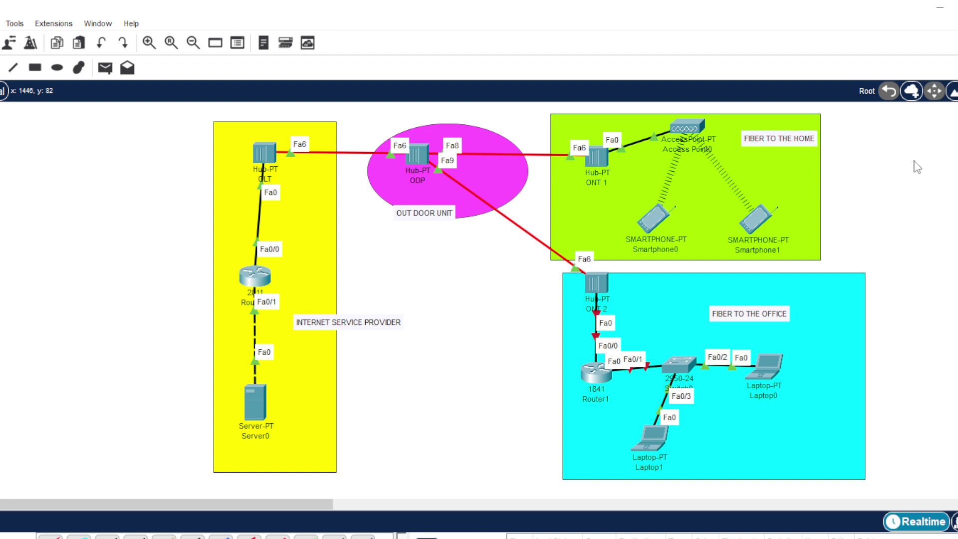
click(692, 128)
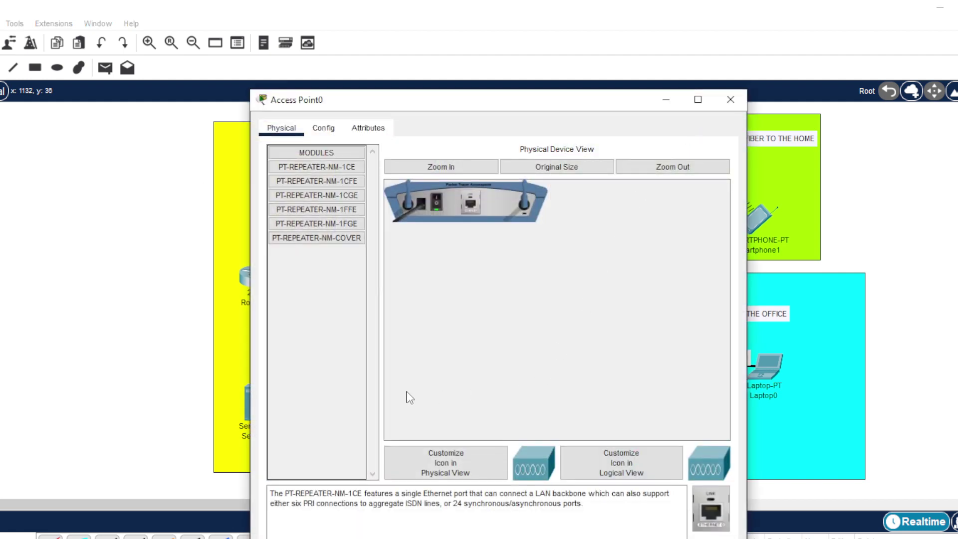
click(323, 129)
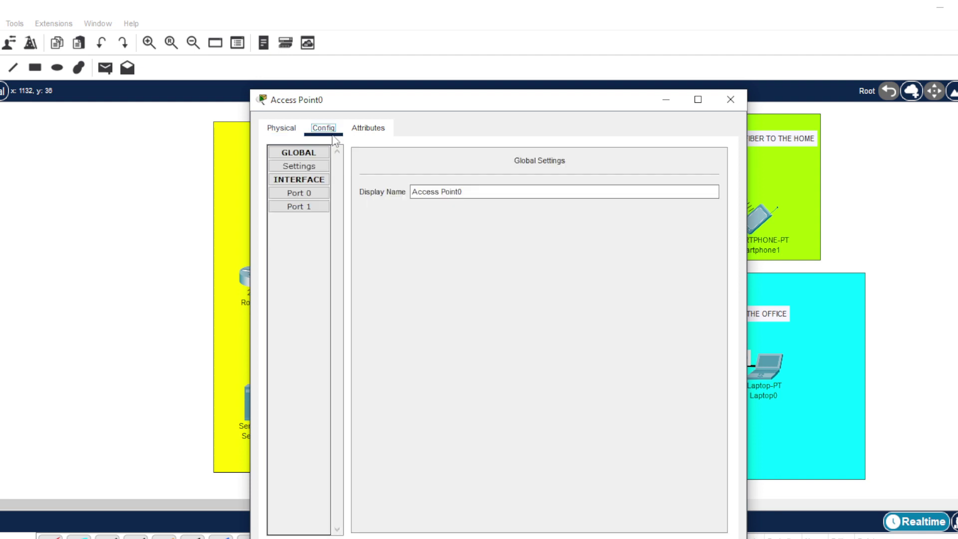
click(298, 208)
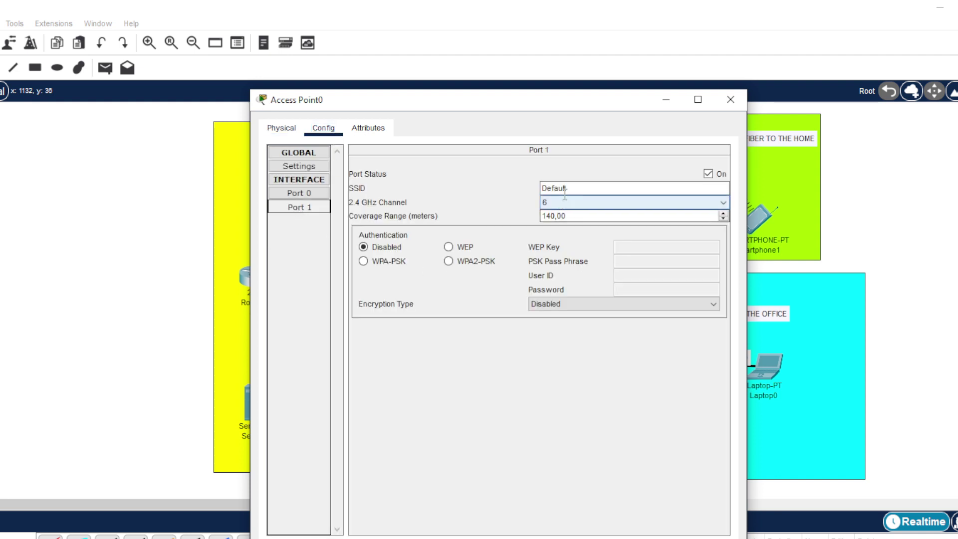
drag(582, 187, 533, 191)
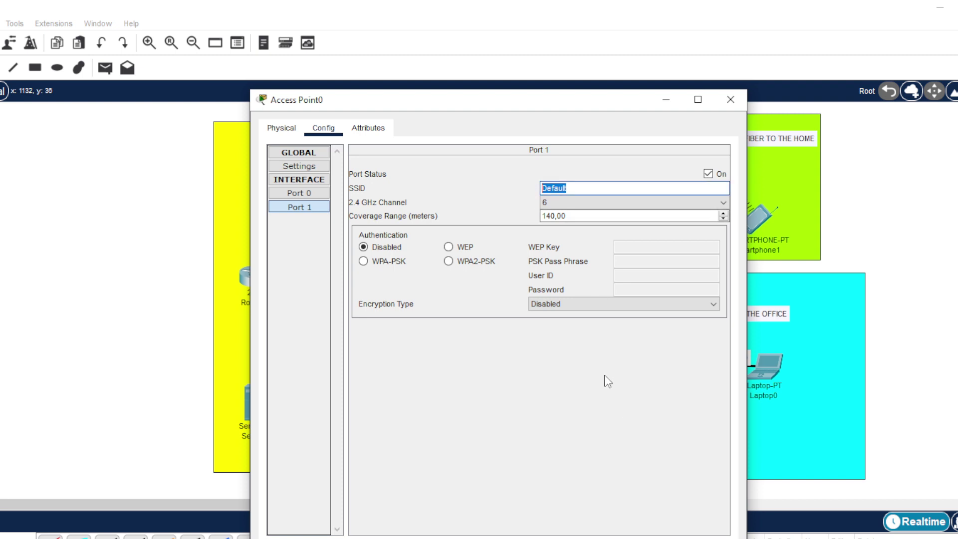
text(rumah)
key(BackSpace)
key(BackSpace)
key(BackSpace)
text(OMAHKU)
- Secure Access Point0 with WPA2-PSK and its pass phrase, then close the window
click(448, 261)
click(619, 261)
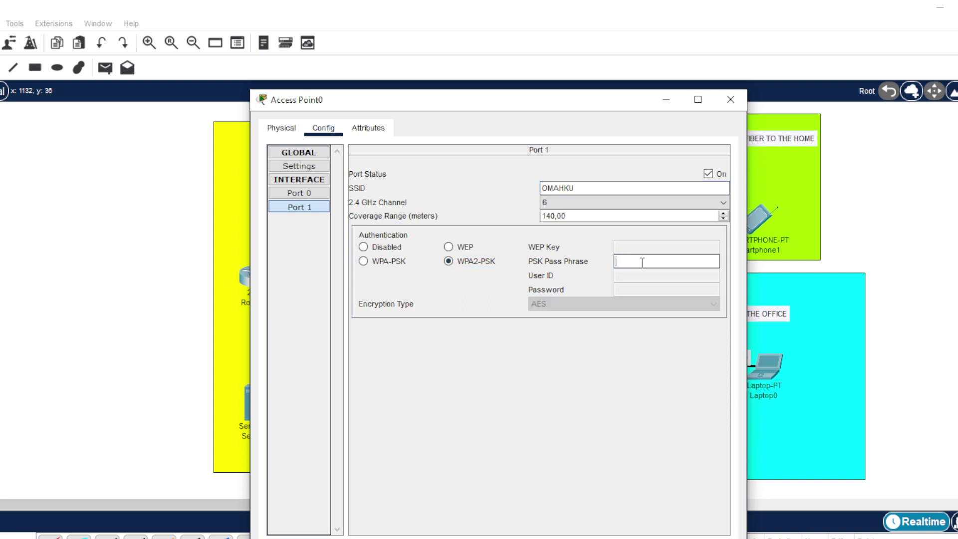
text(123456789)
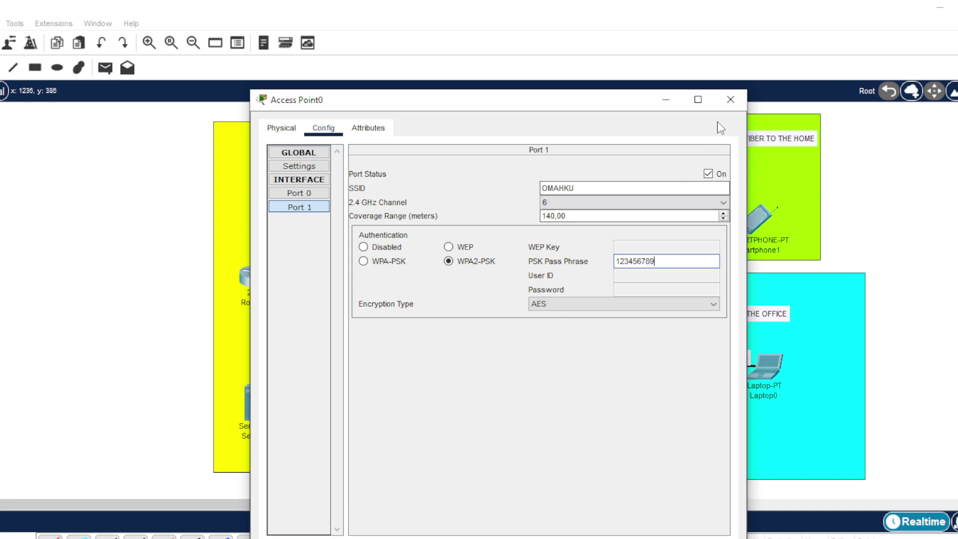
click(730, 99)
click(705, 167)
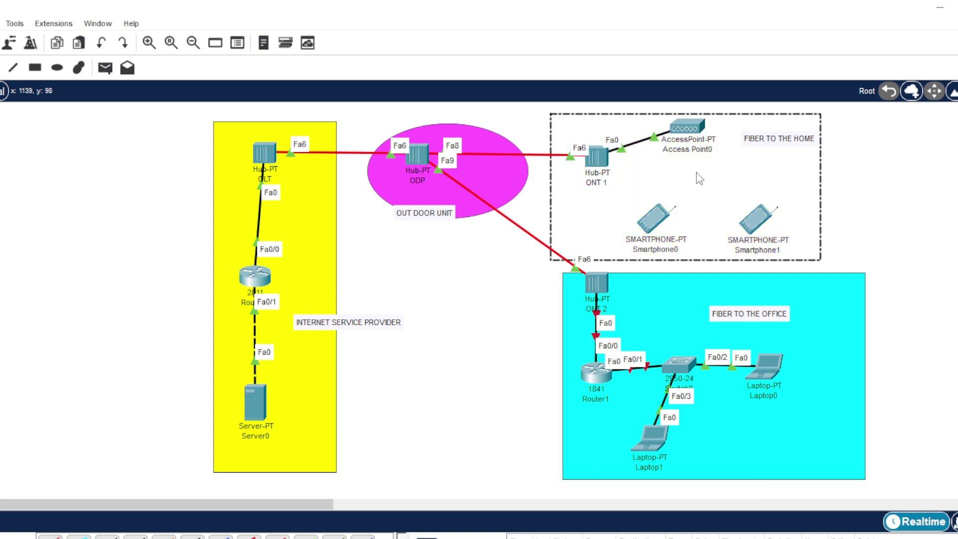
- Set Smartphone0's Wireless0 SSID to OMAHKU
click(862, 191)
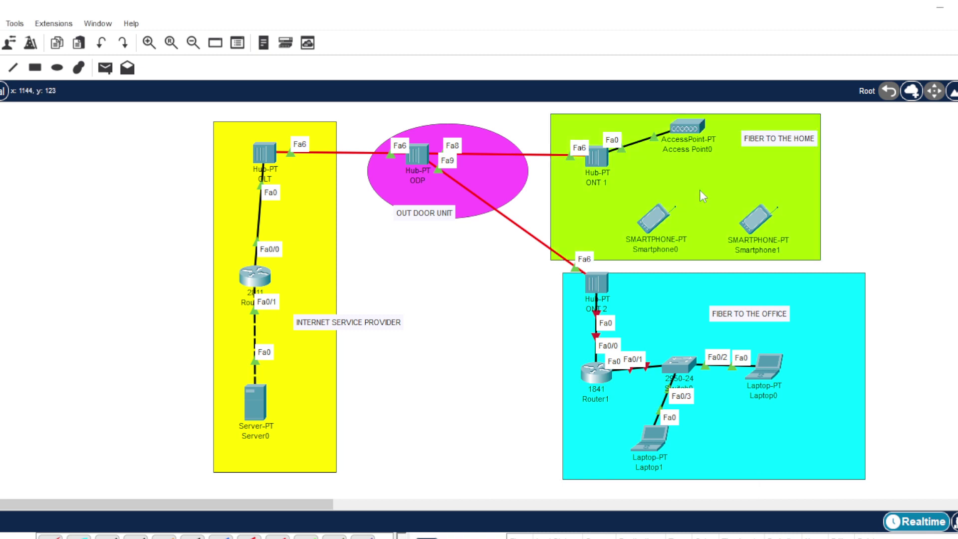
click(657, 226)
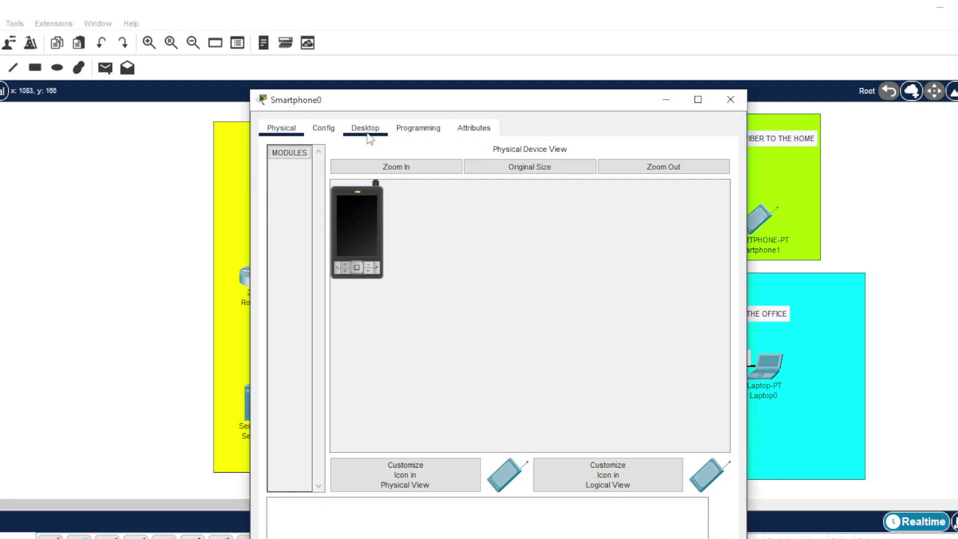
click(323, 129)
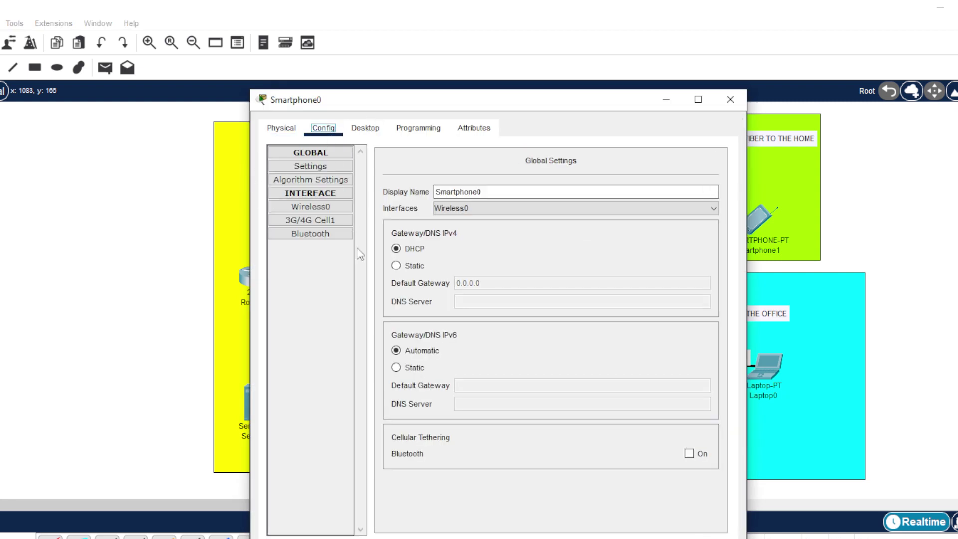
click(345, 207)
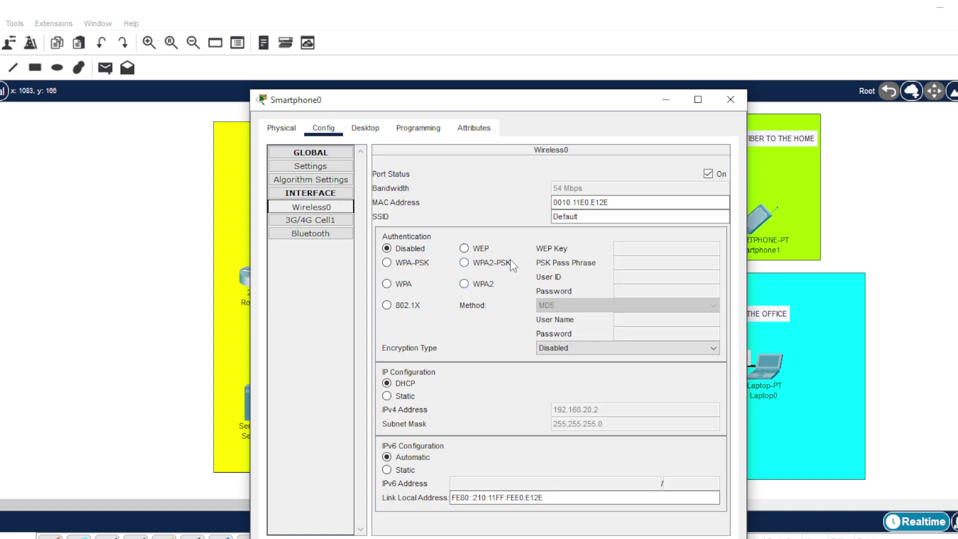
drag(605, 216, 519, 216)
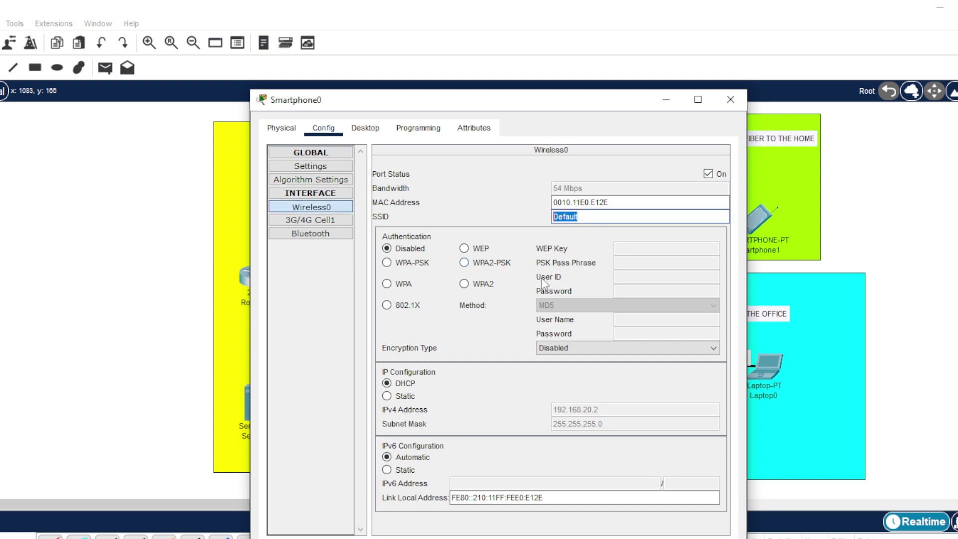
text(Sm)
key(BackSpace)
key(BackSpace)
text(OMAHKU)
- Secure Smartphone0's wireless link with WPA2-PSK and the pass phrase, then show its IP Configuration
click(470, 264)
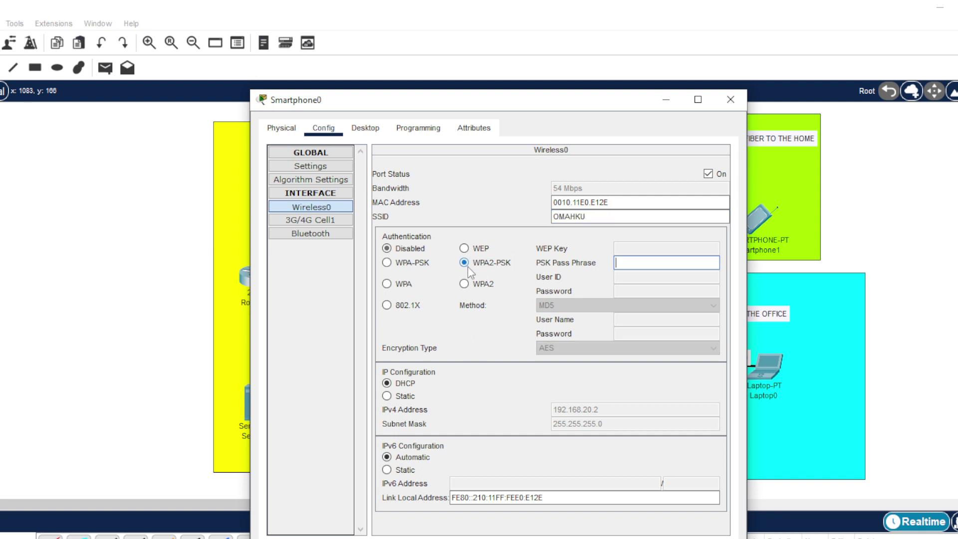
click(640, 264)
text(1232)
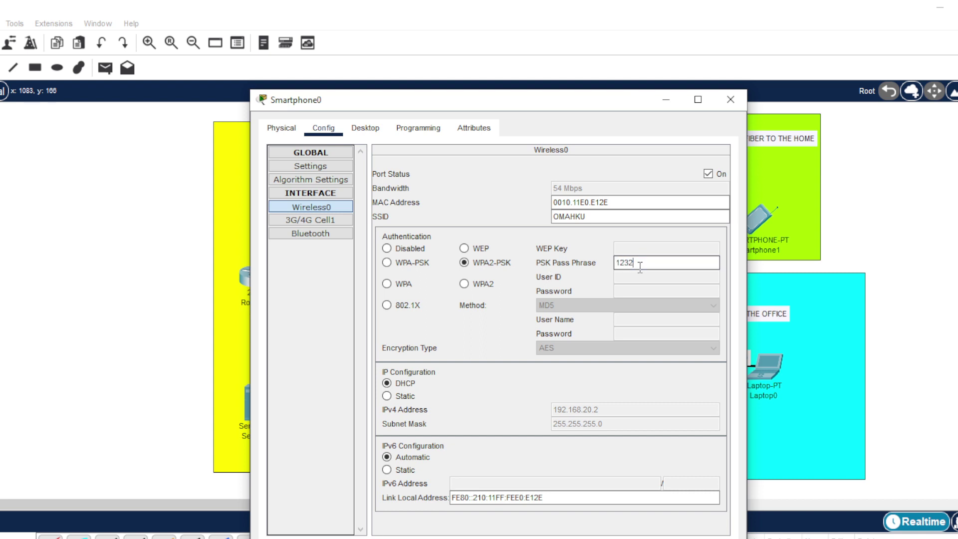
key(BackSpace)
text(456789)
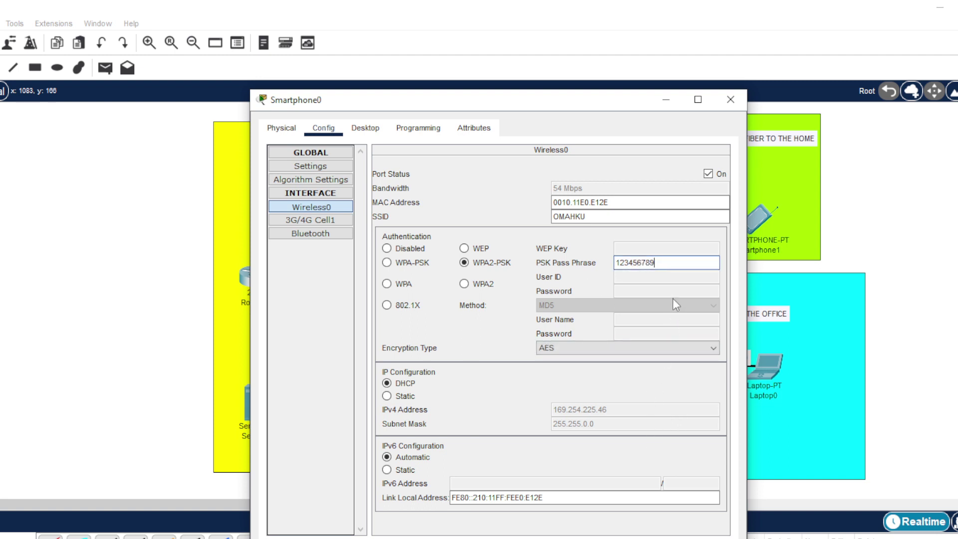
click(370, 127)
click(315, 200)
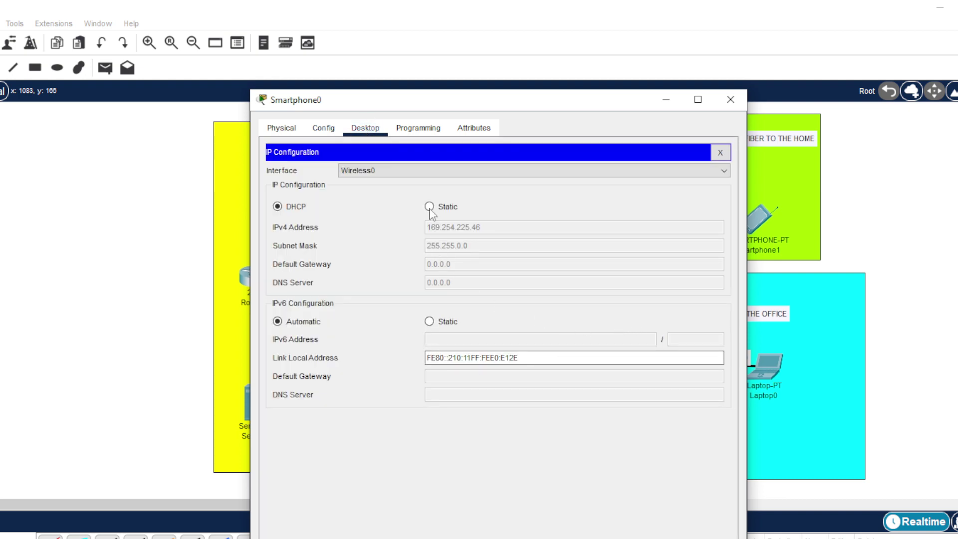
- Renew Smartphone0's DHCP lease to get 192.168.20.2 with gateway 192.168.20.1, then close it
click(429, 207)
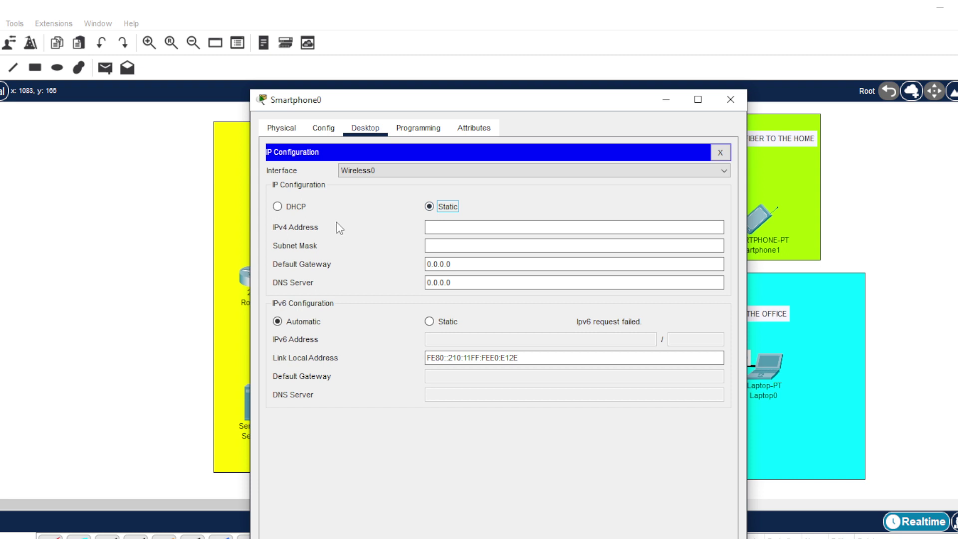
click(278, 207)
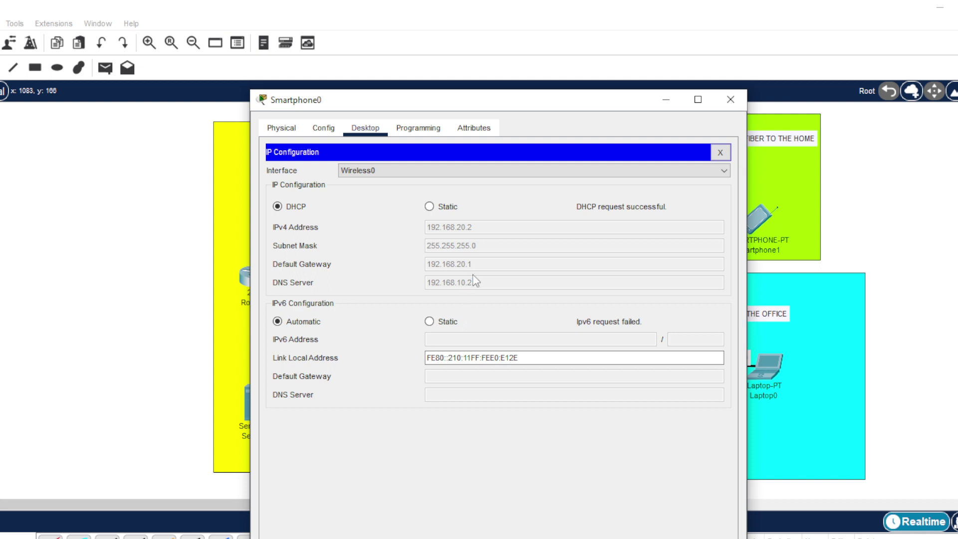
click(730, 99)
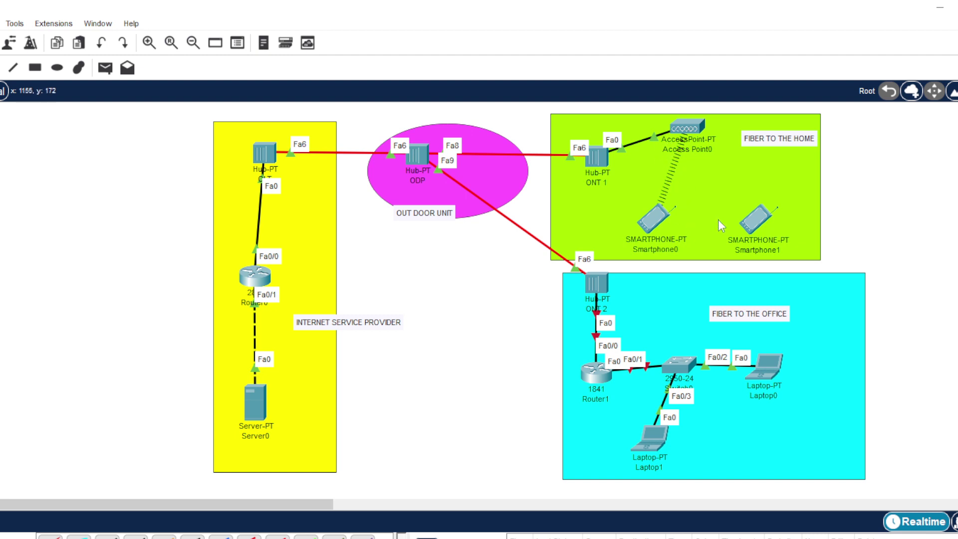
- Join Smartphone1's Wireless0 to SSID OMAHKU with WPA2-PSK and the pass phrase
click(755, 219)
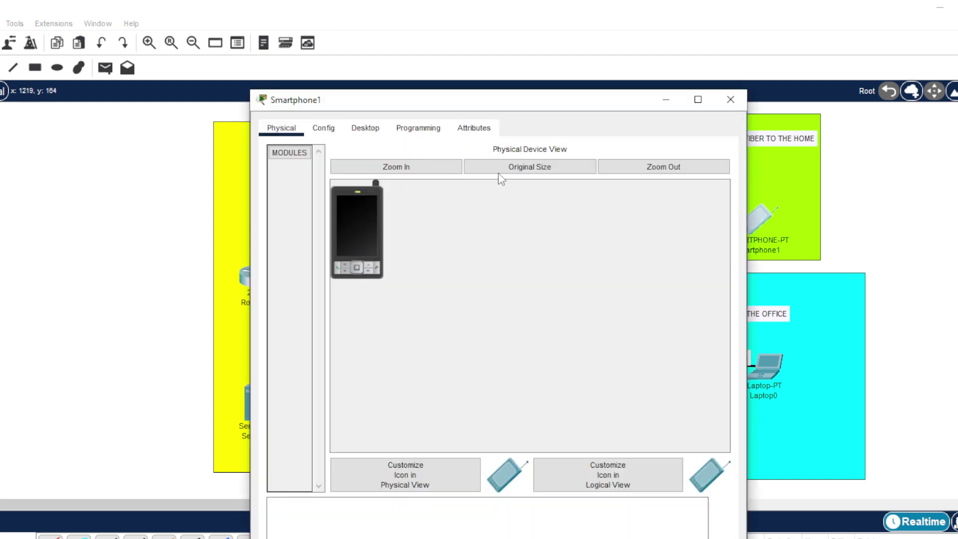
click(324, 128)
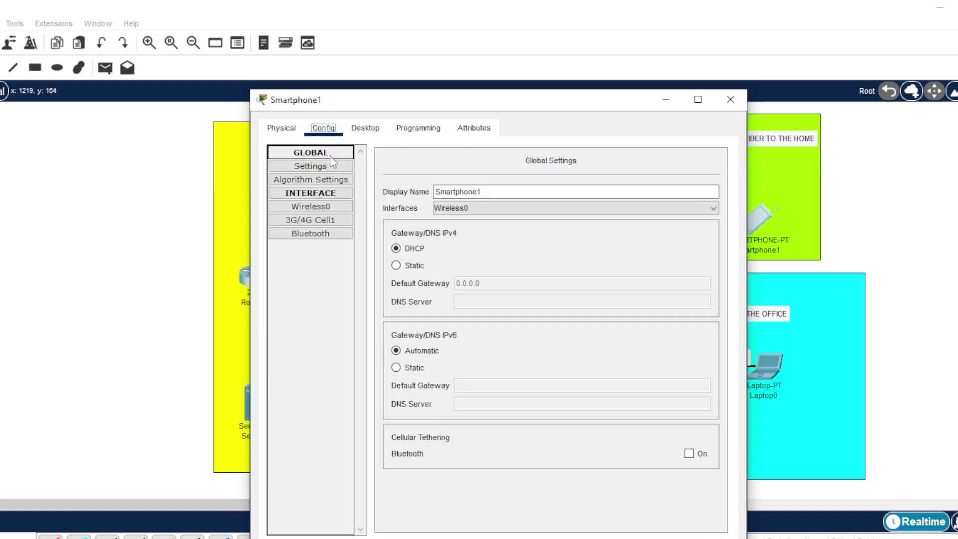
click(320, 206)
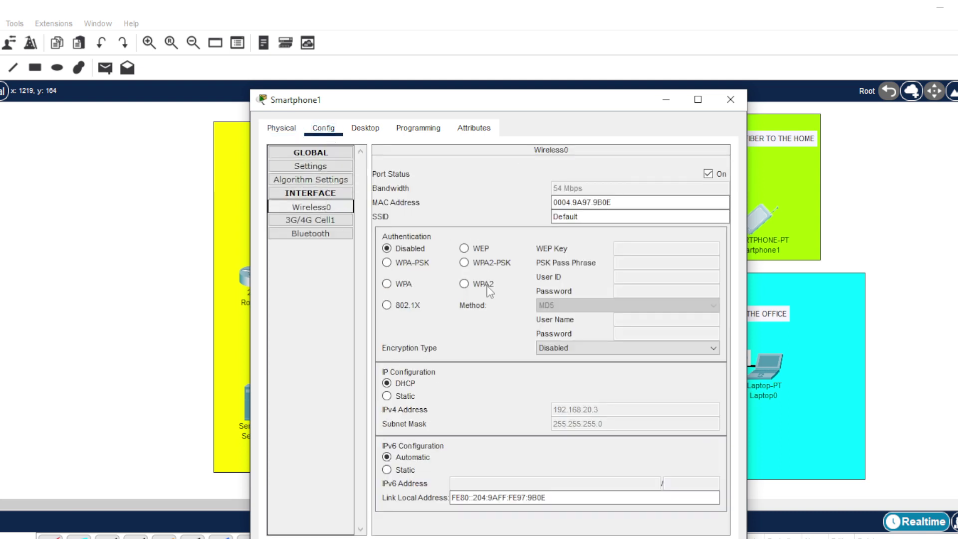
click(582, 216)
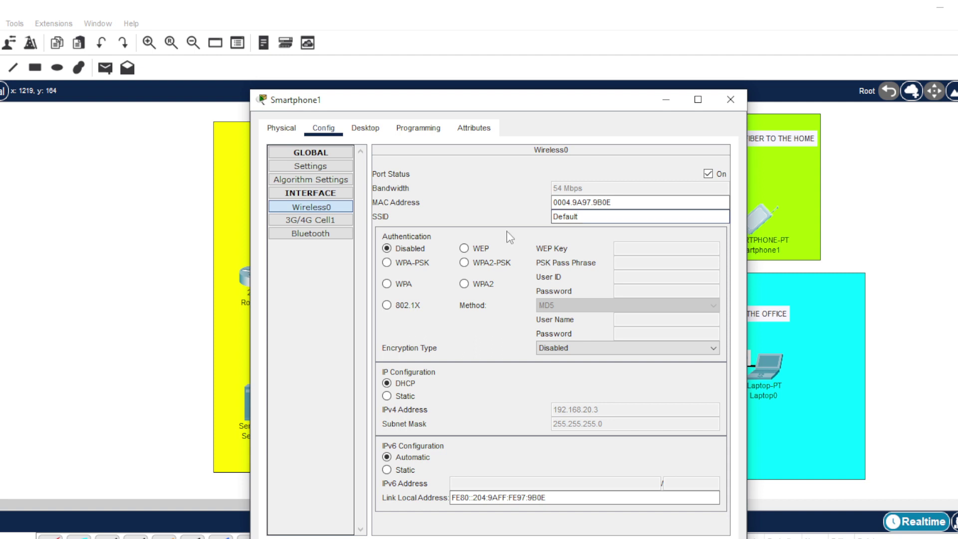
double_click(591, 216)
text(OMAHKU)
click(466, 262)
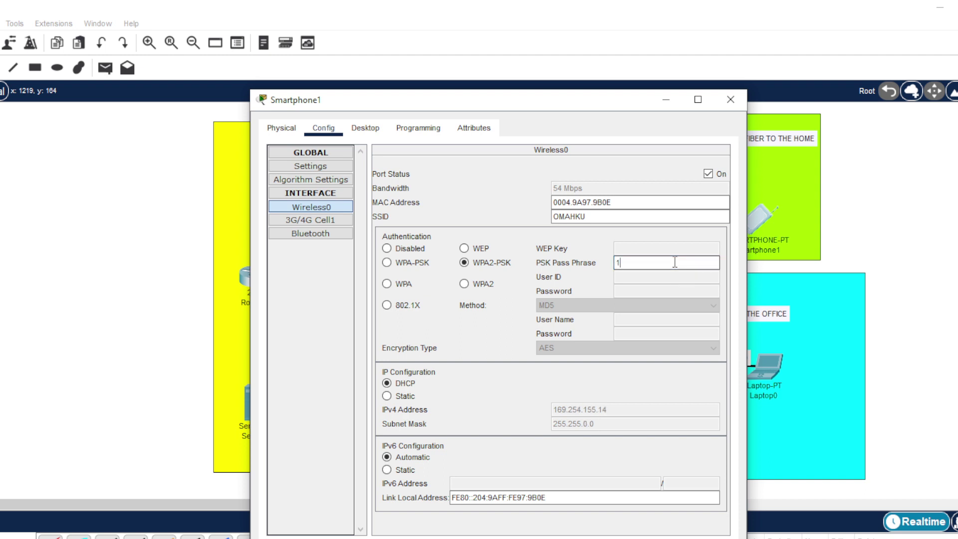
text(123456789)
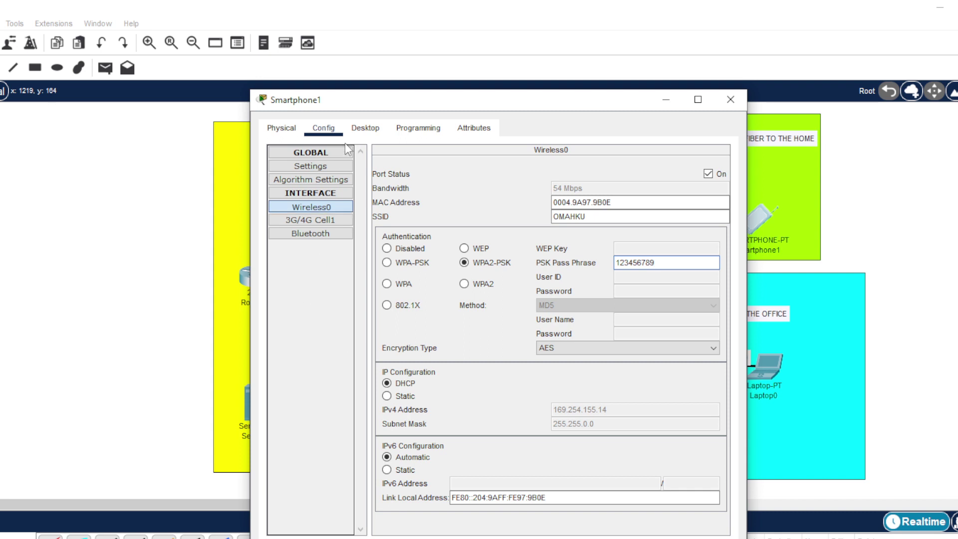
- Renew Smartphone1's DHCP address to 192.168.20.3 and close its window
click(365, 129)
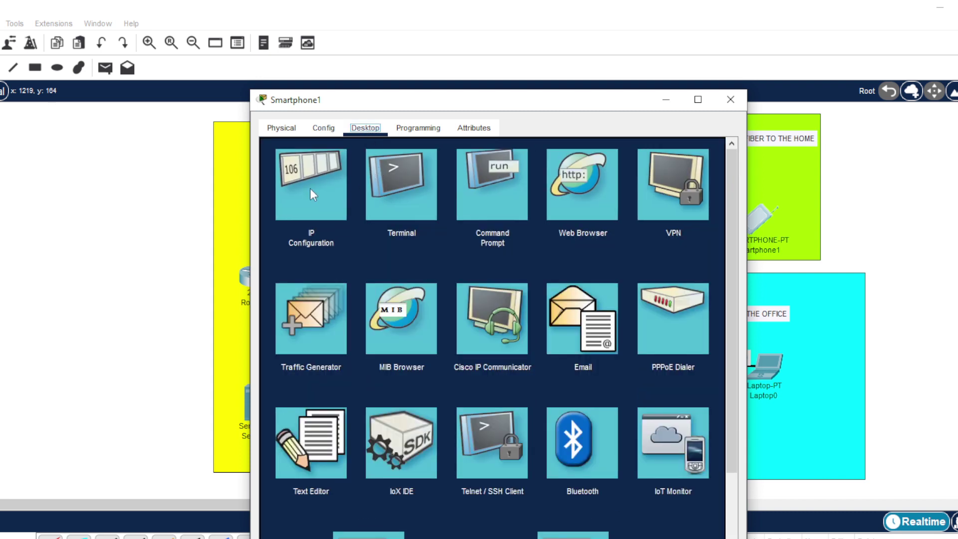
click(304, 190)
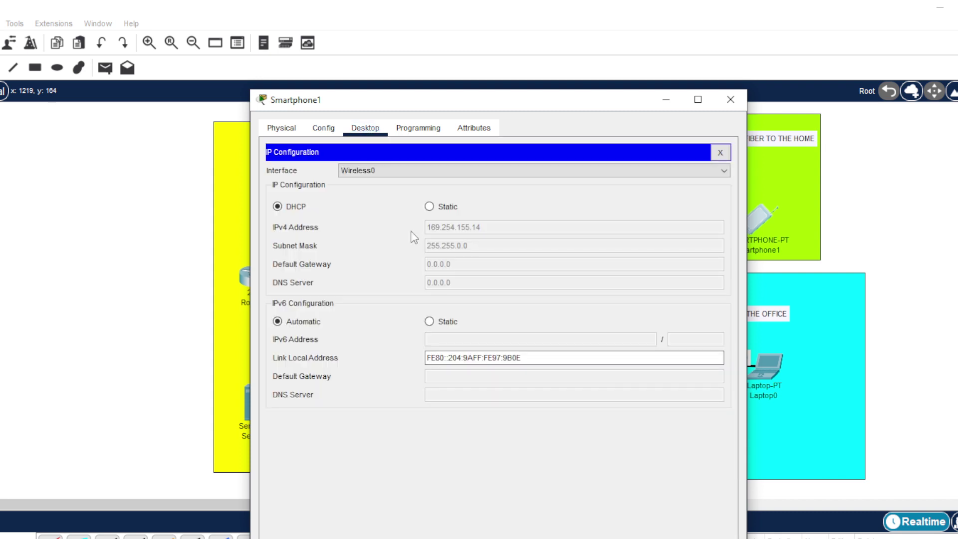
click(430, 205)
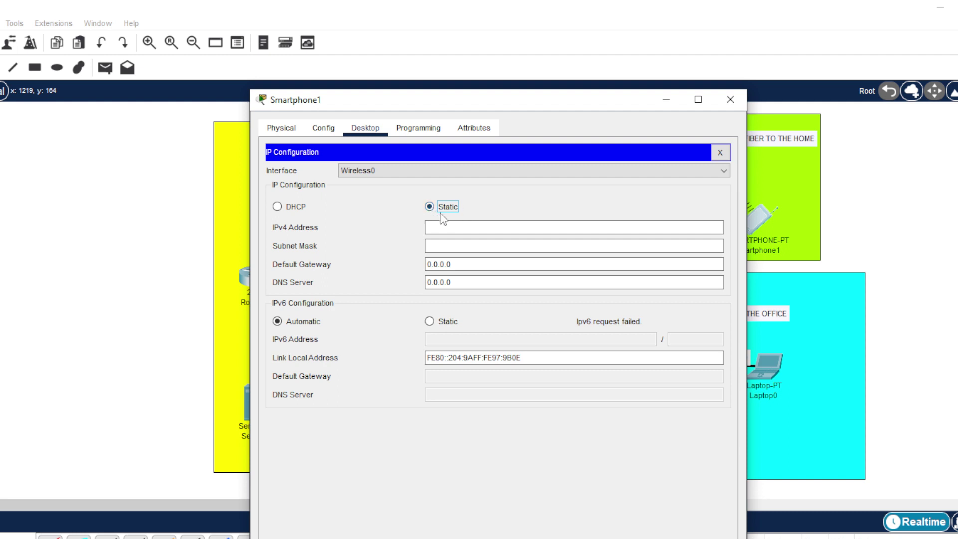
click(278, 206)
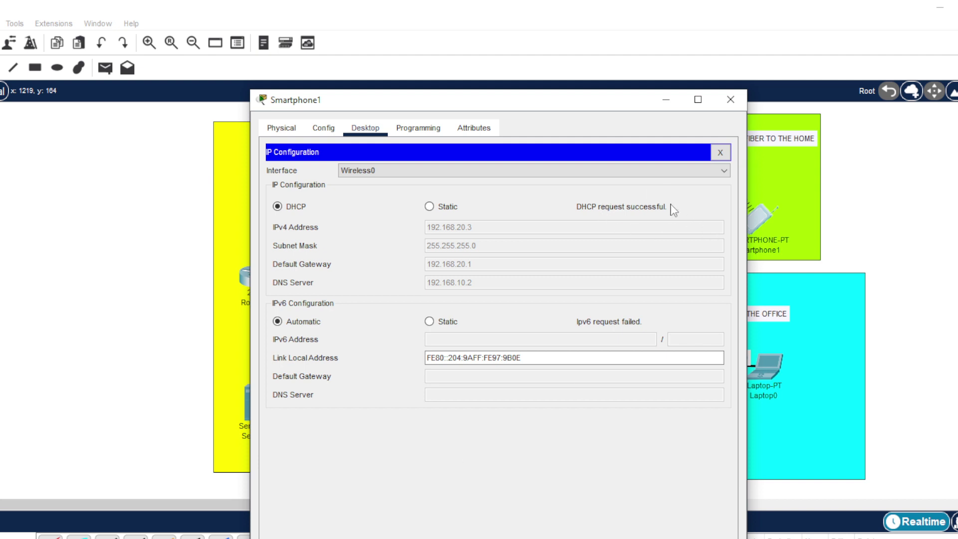
click(730, 99)
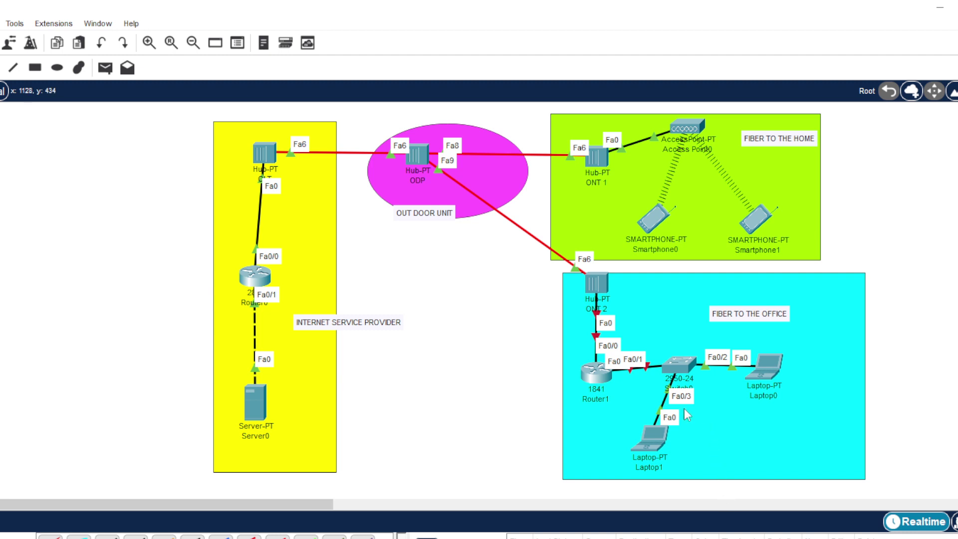
- Move Switch0 down-right and the FIBER TO THE OFFICE note up-right on the canvas
drag(685, 364, 693, 390)
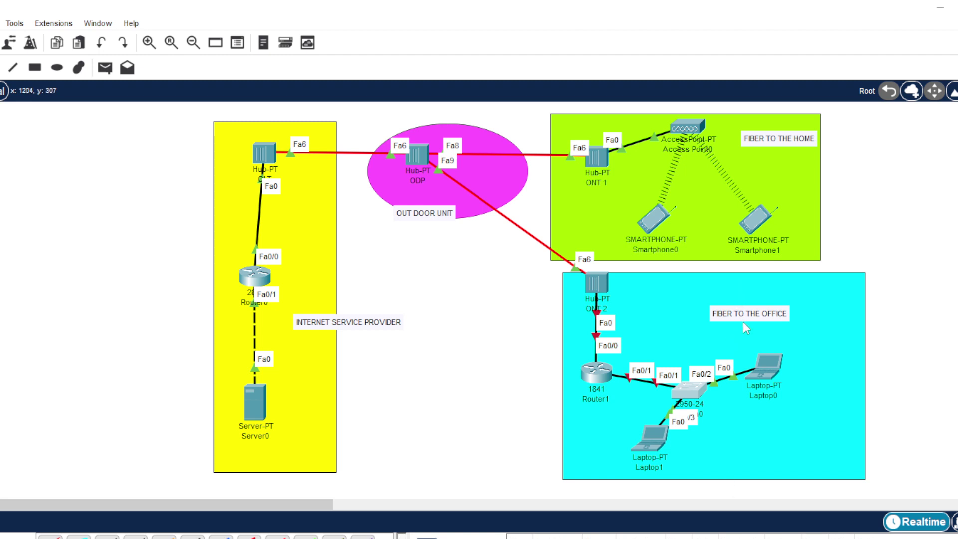
drag(744, 322, 758, 291)
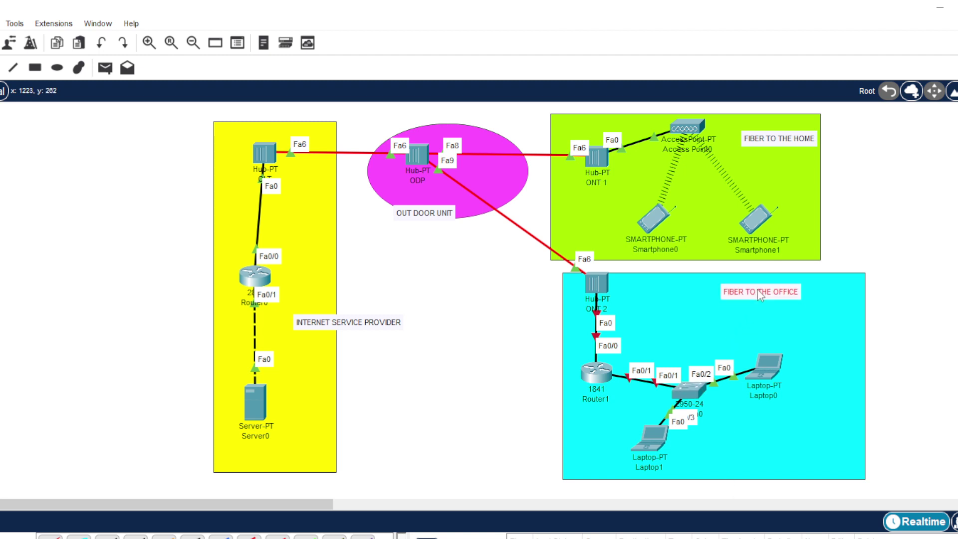
click(909, 245)
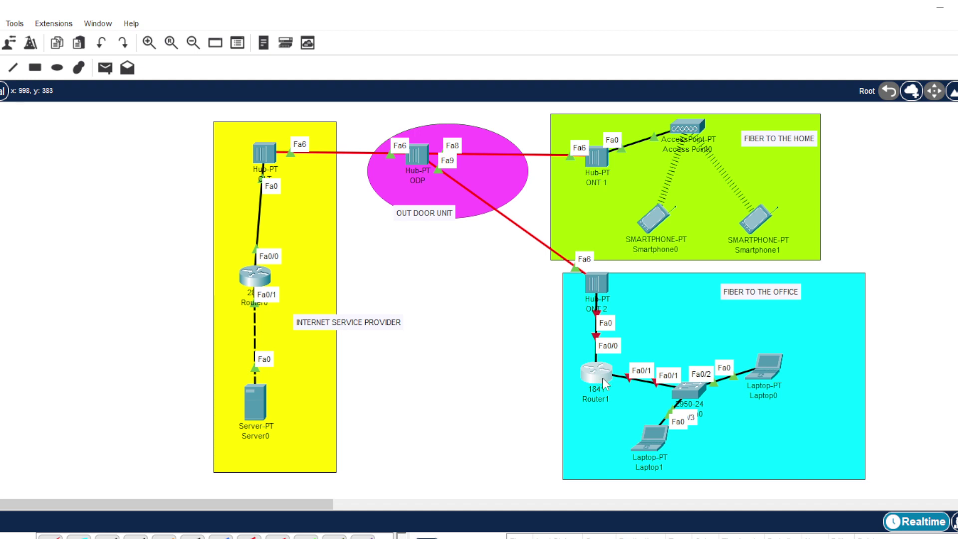
- In Router1's CLI, decline the setup dialog with NO and enter privileged mode with en
click(603, 378)
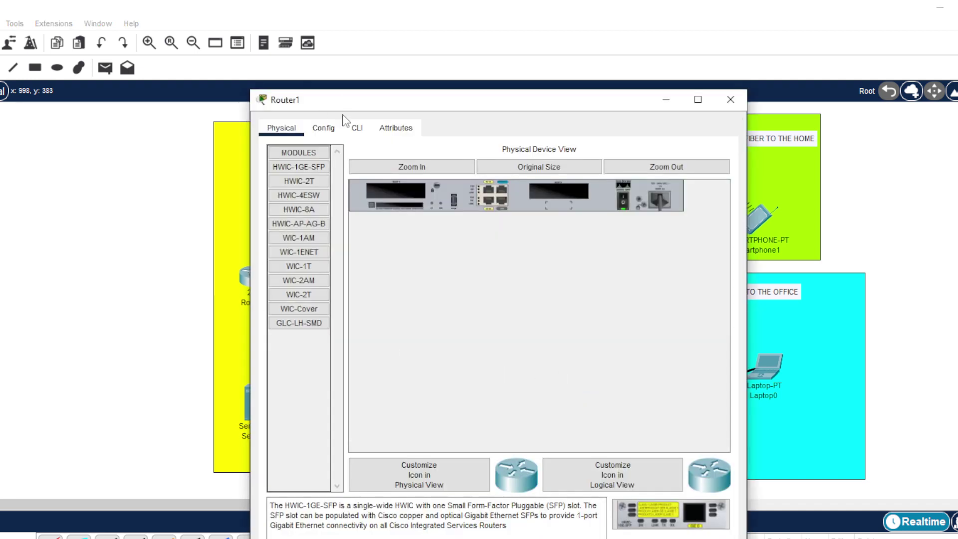
click(355, 128)
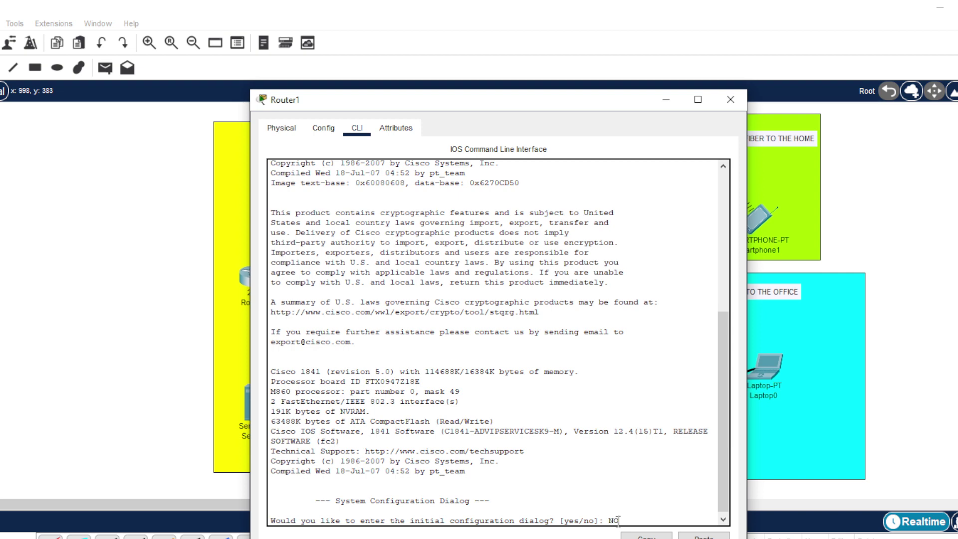
text(NO)
key(Return)
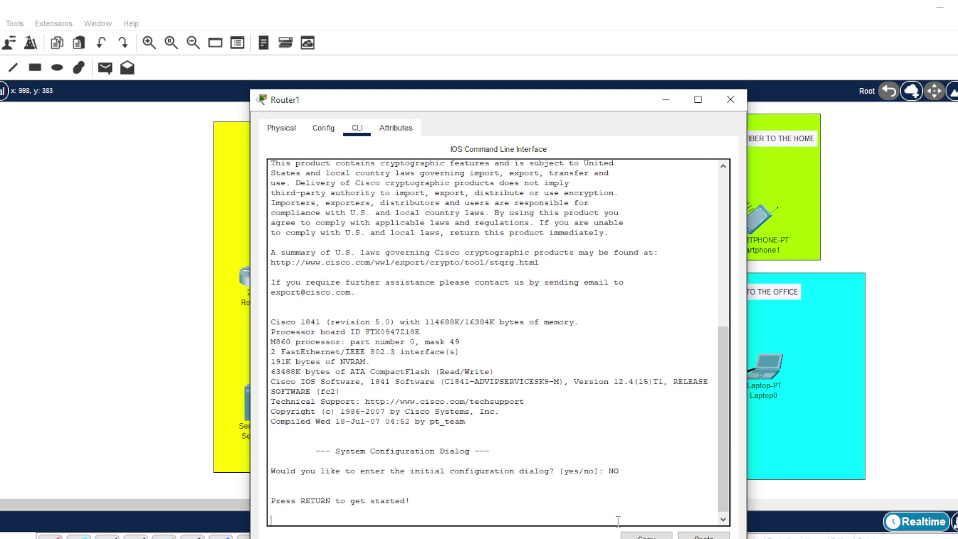
key(Return)
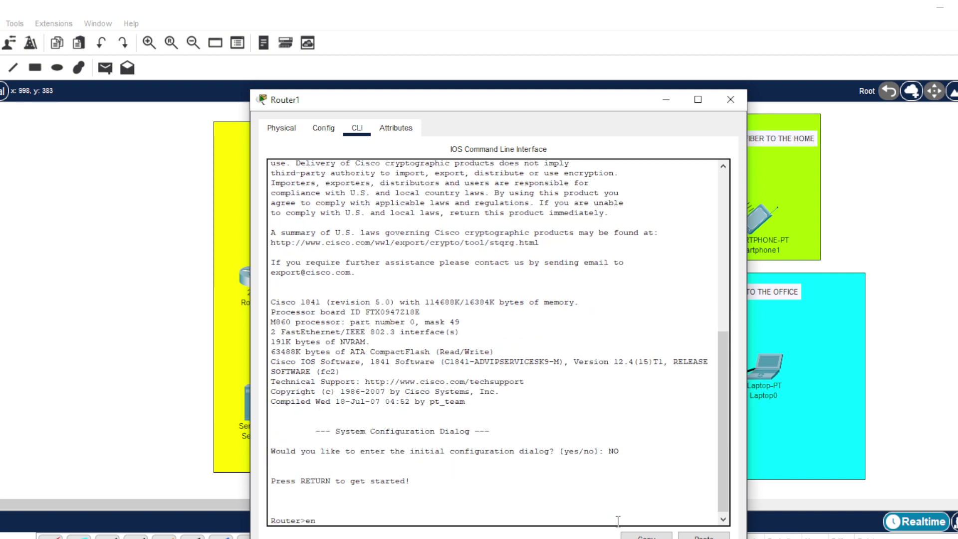
text(en)
key(Return)
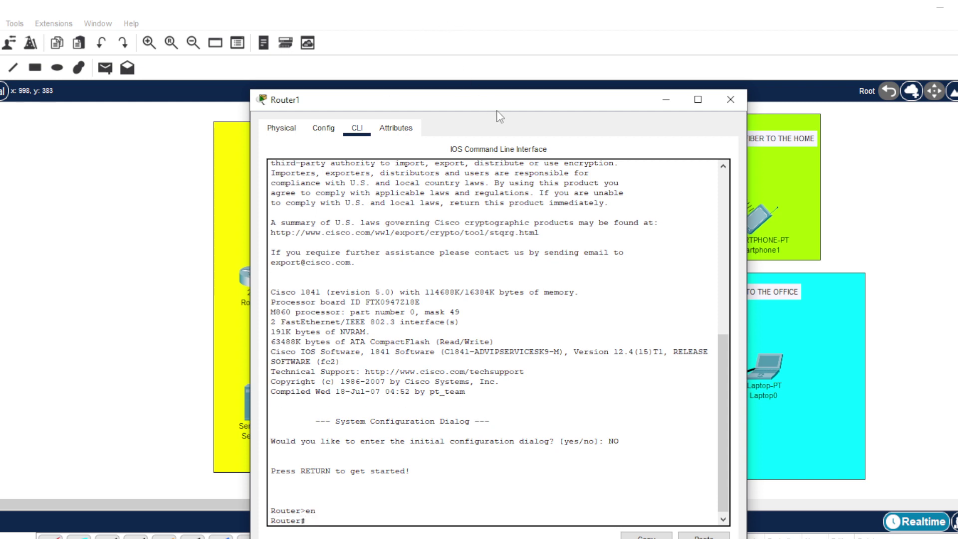
drag(493, 104, 876, 60)
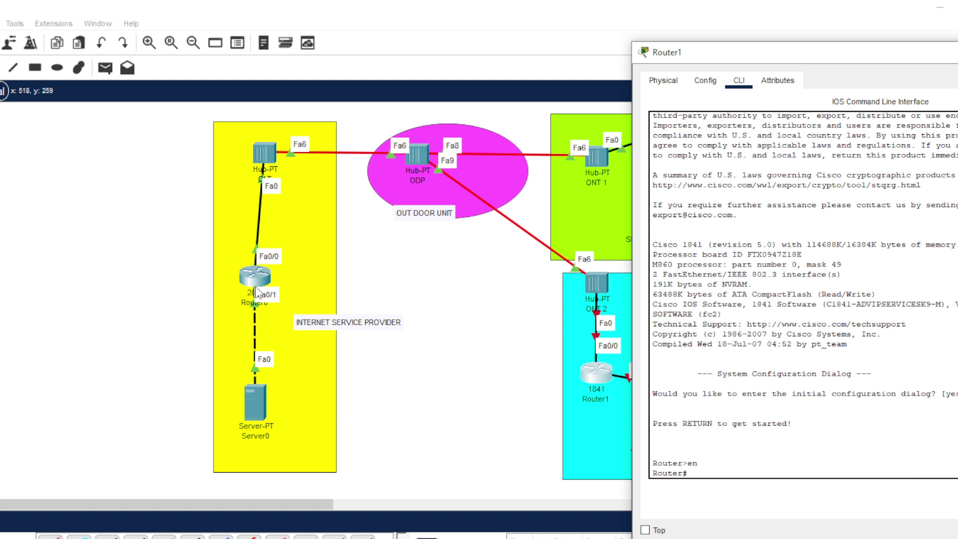
drag(823, 56, 564, 33)
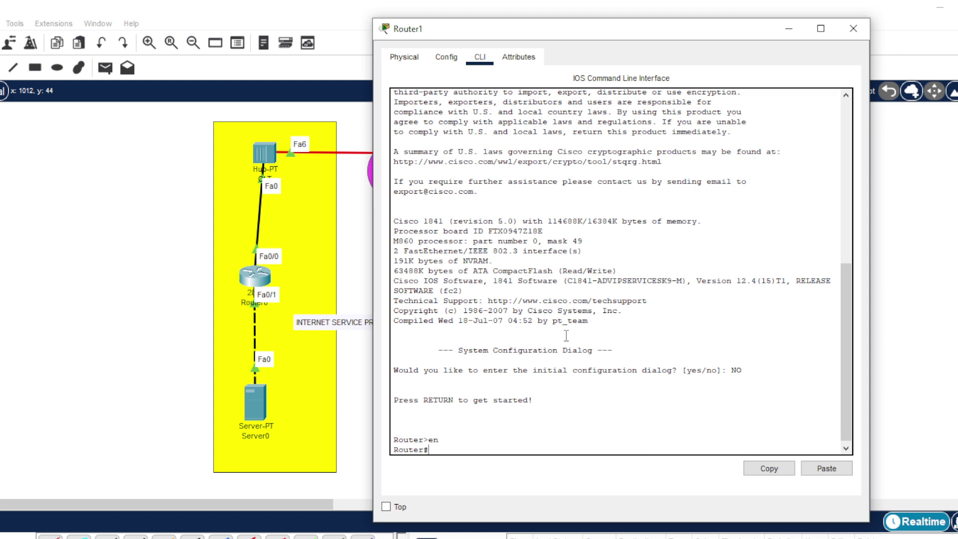
- Give Router1's FastEthernet0/0 the address 192.168.20.100 255.255.255.0
text(conf t)
key(Return)
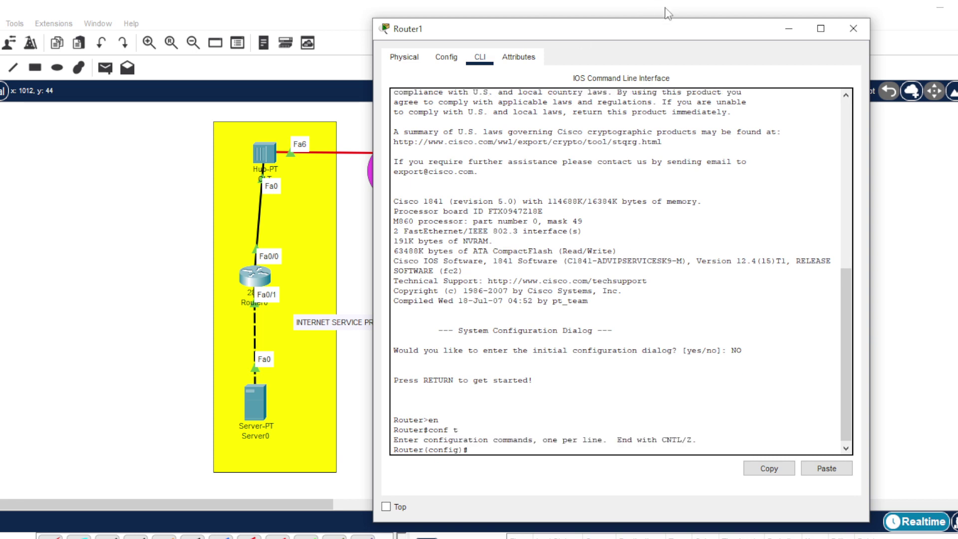
mouse_move(649, 30)
mouse_down()
mouse_move(930, 198)
mouse_move(957, 342)
mouse_move(733, 83)
mouse_move(664, 31)
mouse_up()
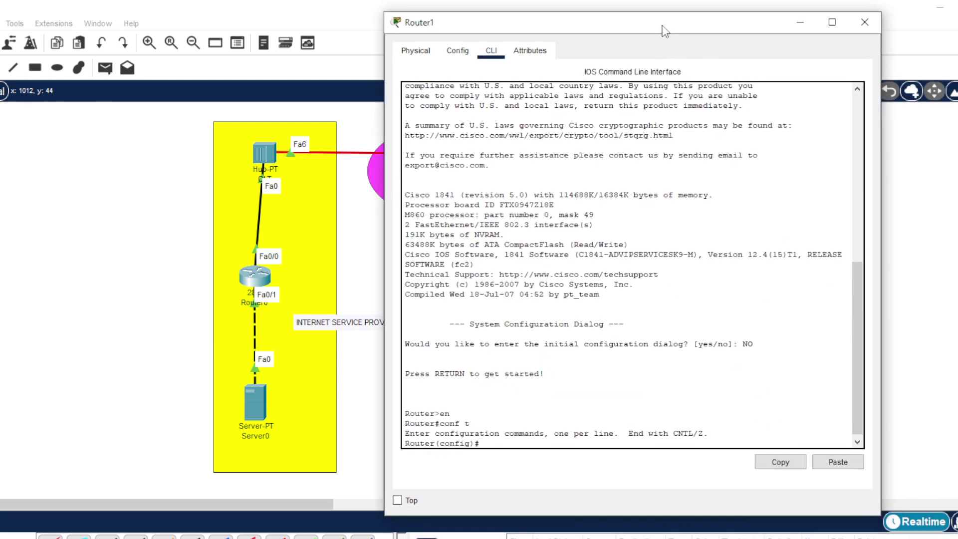
text(int fa 0/0)
key(Return)
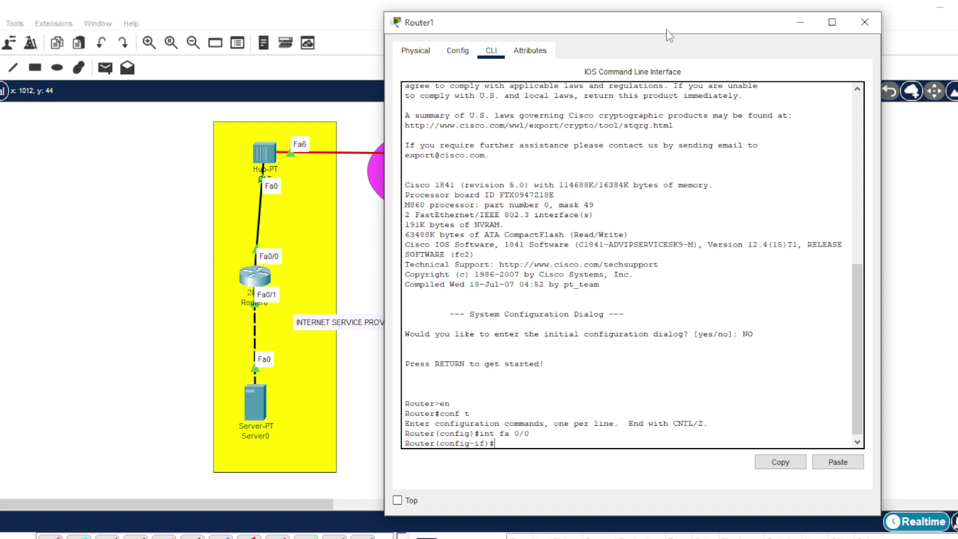
text(ip add 192.168.)
key(BackSpace)
key(BackSpace)
text(20.100 255.255)
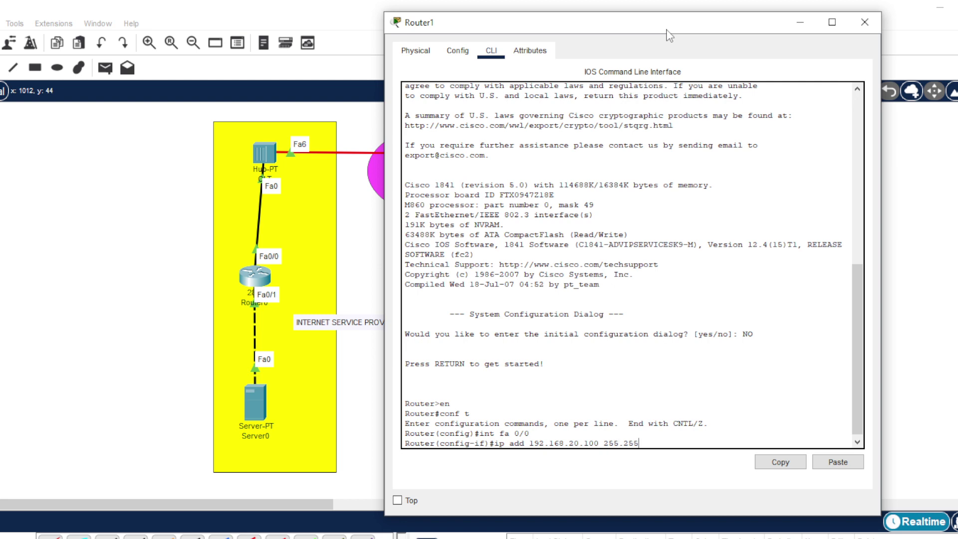
text(.255.0)
key(Return)
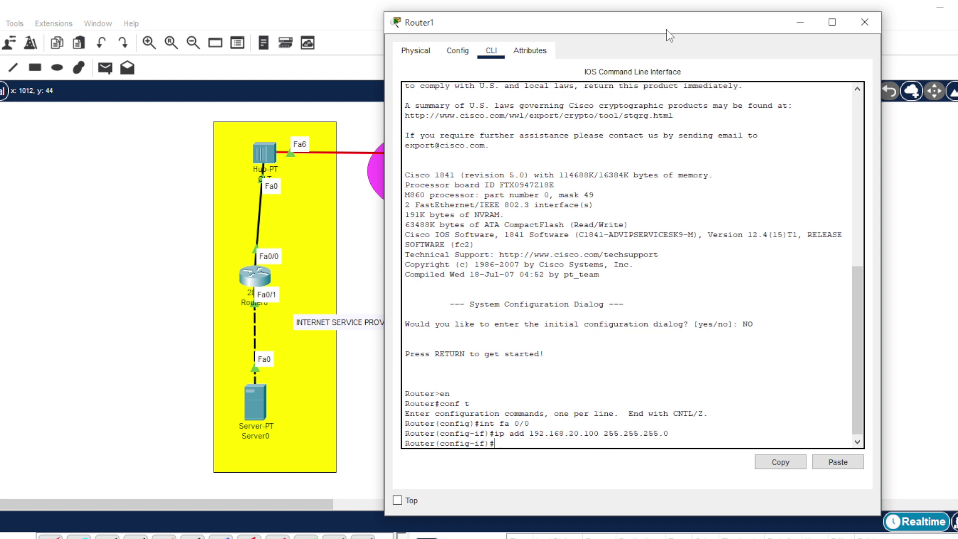
- Bring FastEthernet0/0 up with no shut and return to global configuration mode
text(ex)
key(Return)
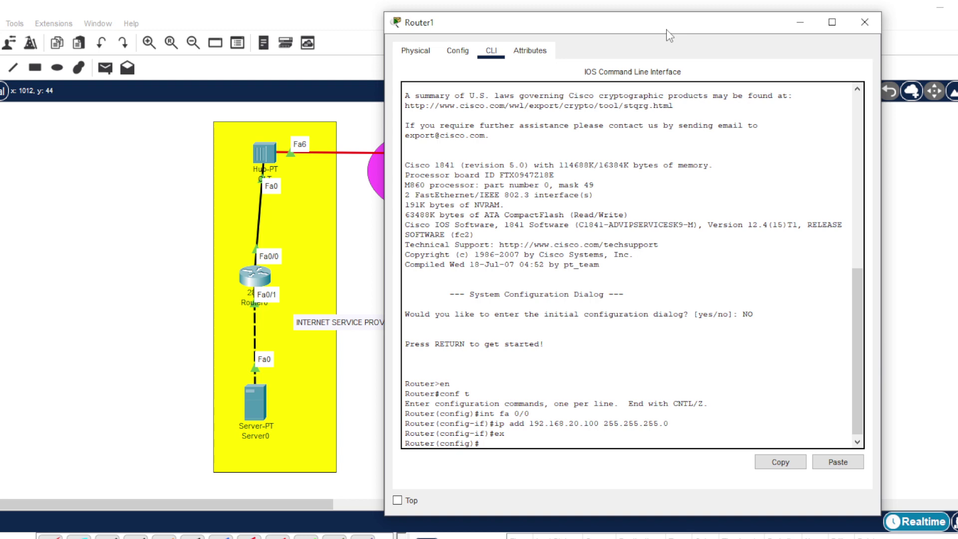
key(Up)
key(Up)
key(Up)
key(Return)
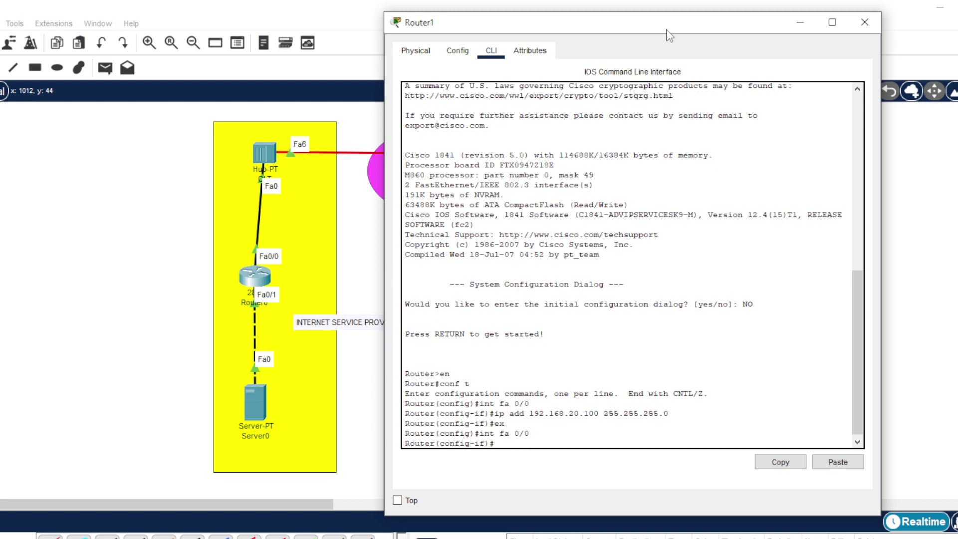
text(no shut)
key(Return)
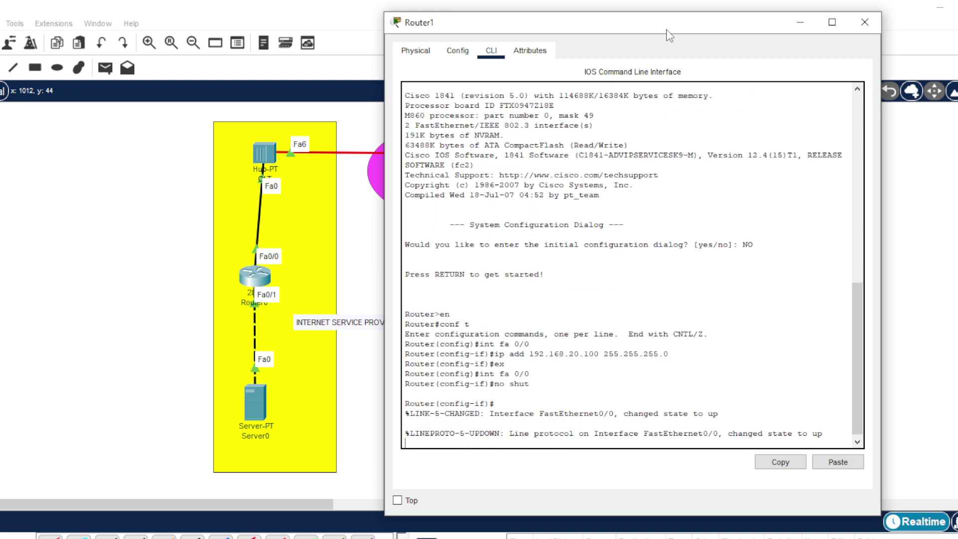
key(Return)
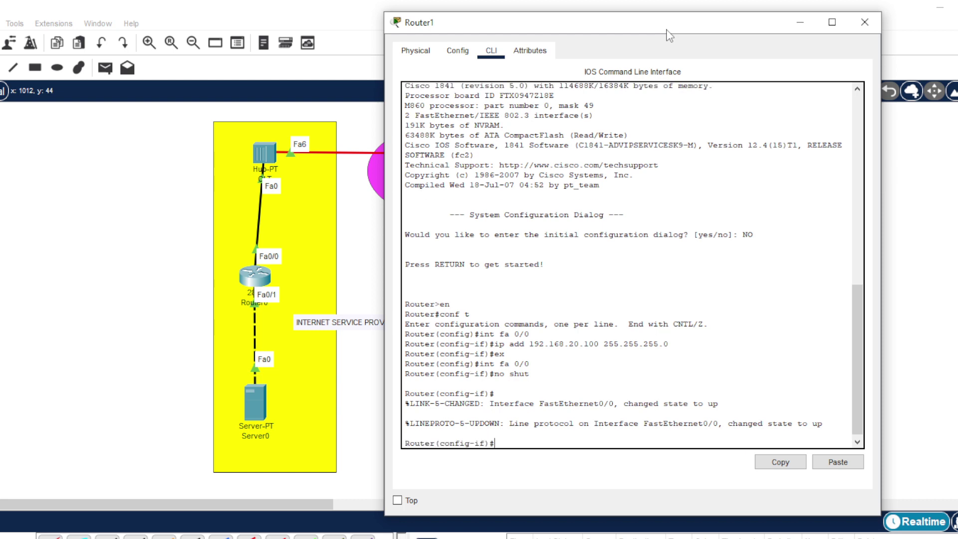
text(ex)
key(Return)
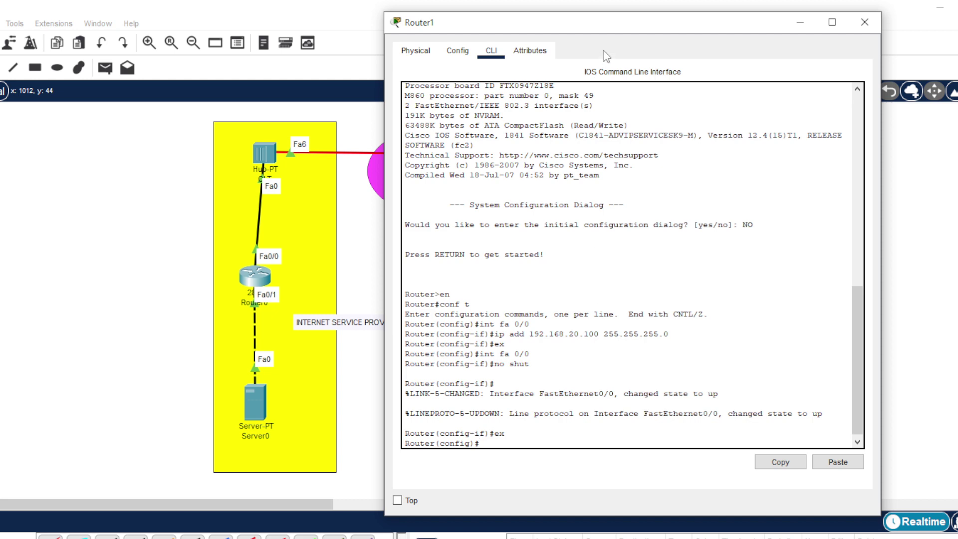
drag(629, 27, 729, 38)
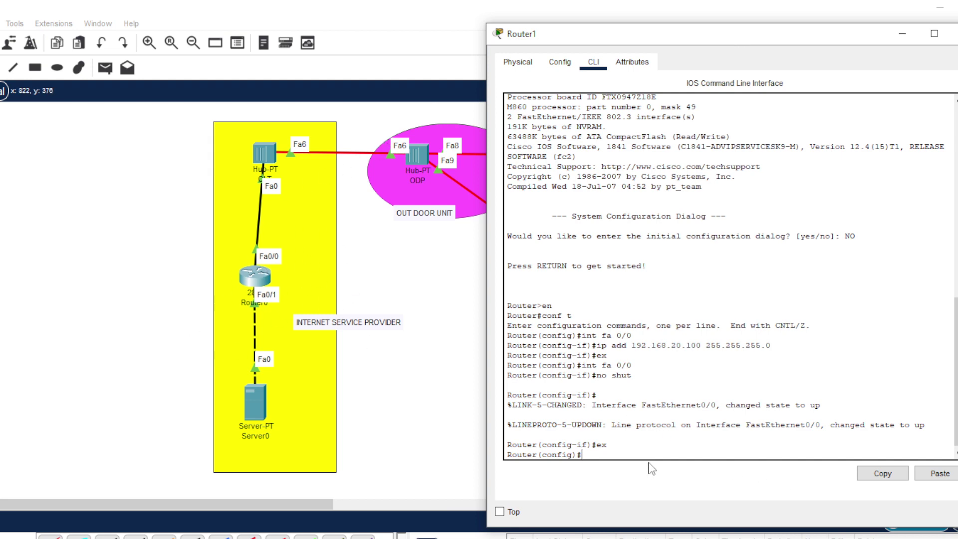
- Exit configuration mode and ping 192.168.10.1 from Router1, getting 0 percent success
text(ex)
key(Return)
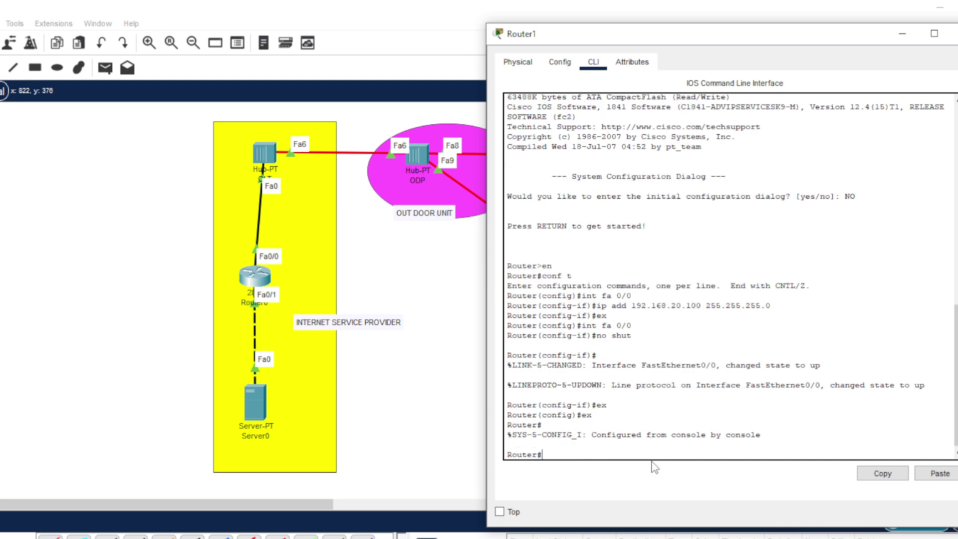
text(ping 192.)
text(168.10.1)
key(Return)
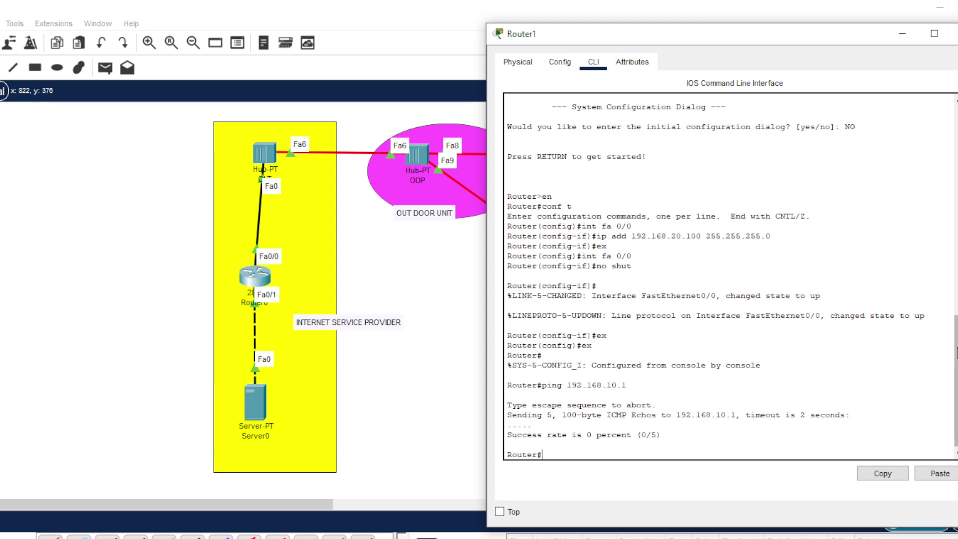
- Minimize Router1's console to view the topology, then reopen Router1
mouse_move(956, 326)
mouse_down()
mouse_move(954, 108)
mouse_move(956, 329)
mouse_up()
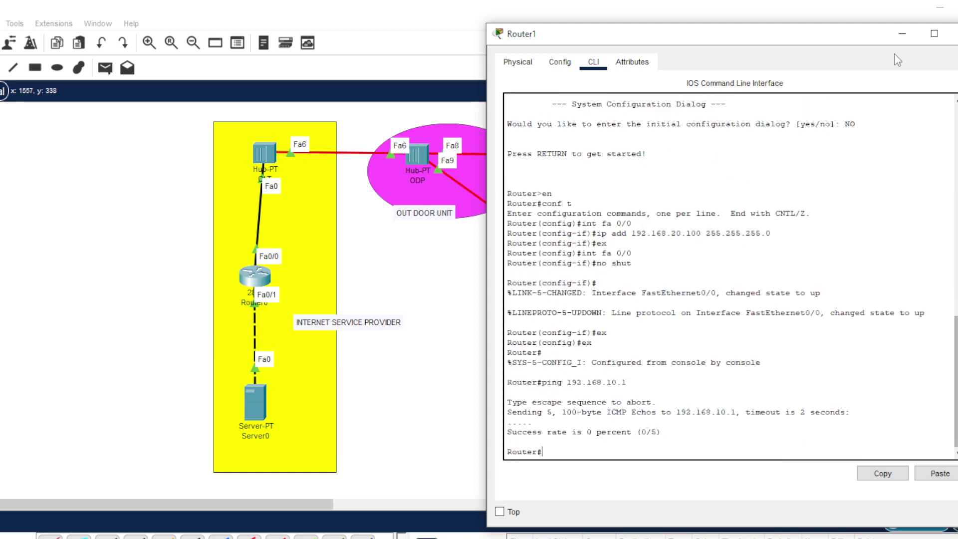
click(901, 33)
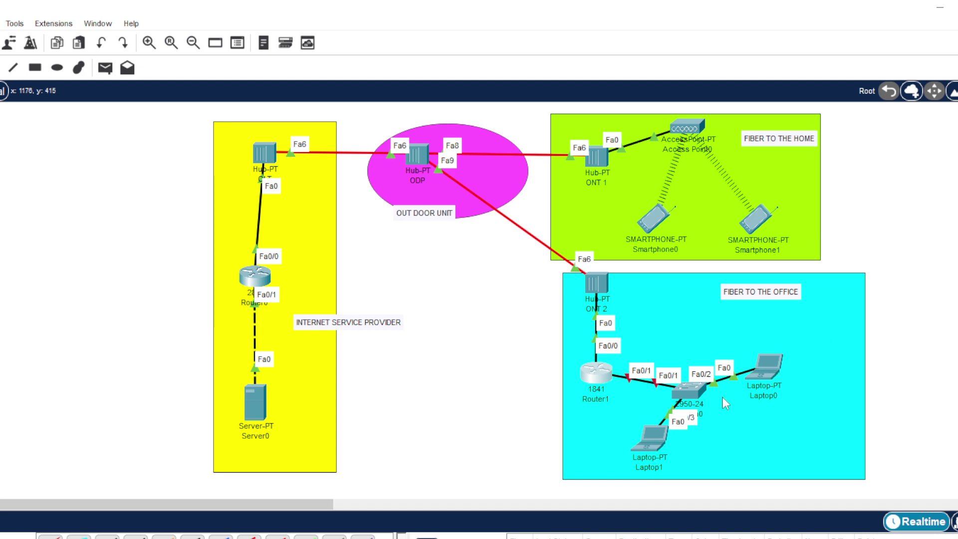
click(597, 377)
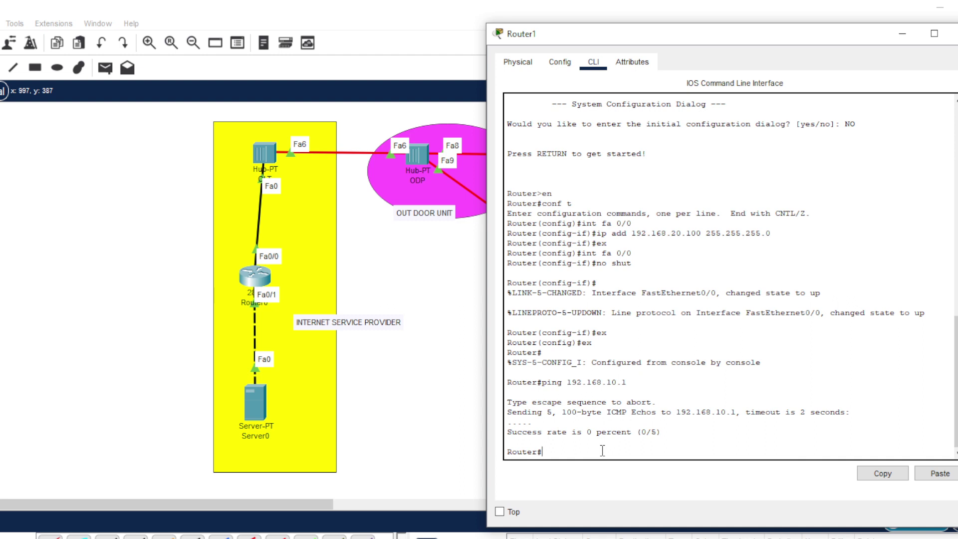
- On Router1, enter global configuration mode and select interface FastEthernet0/1
text(conf t)
key(Return)
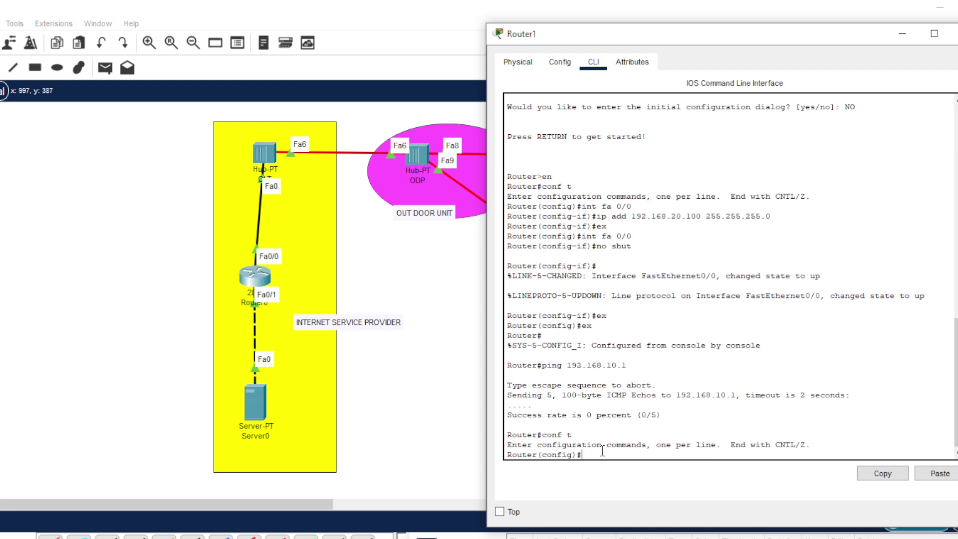
text(int)
drag(741, 42, 641, 90)
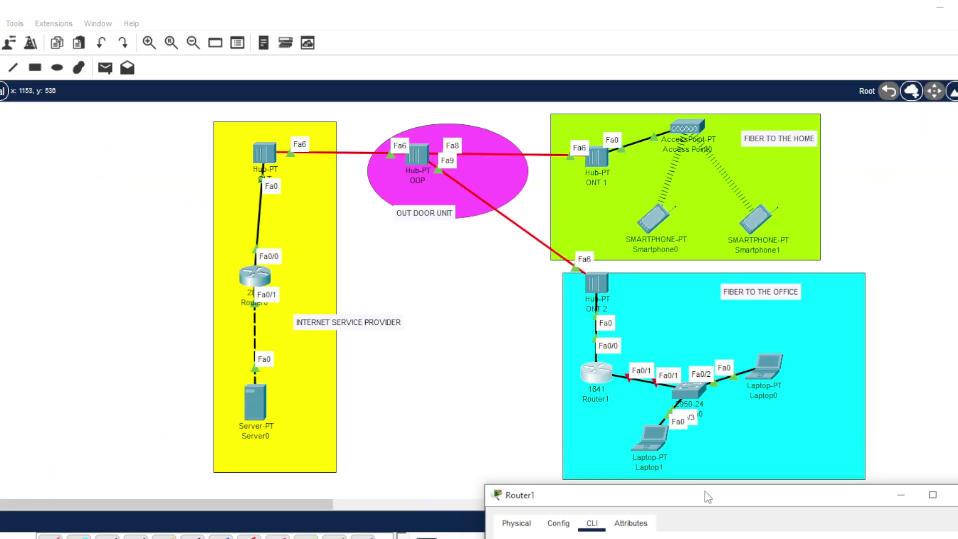
drag(711, 496, 637, 64)
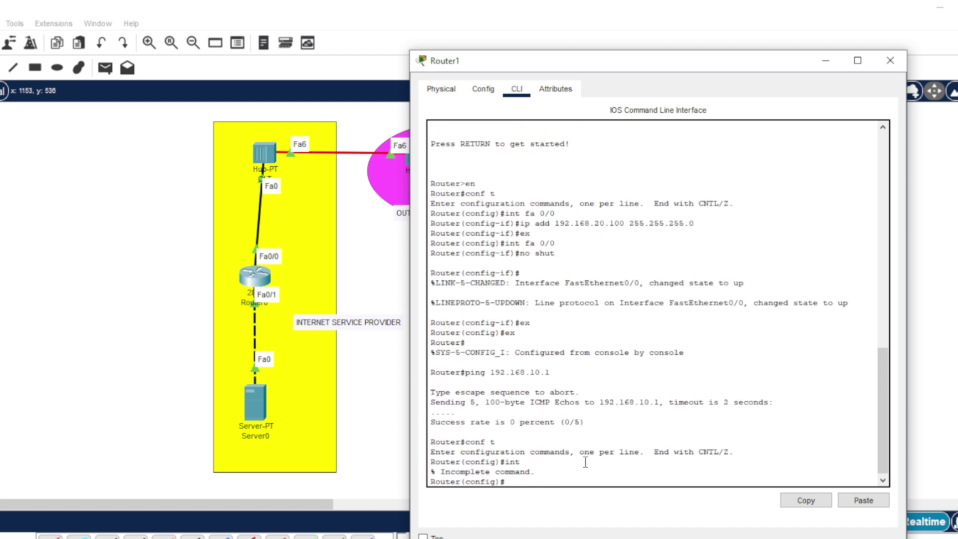
key(Up)
text(fa 0/1)
drag(681, 64, 469, 19)
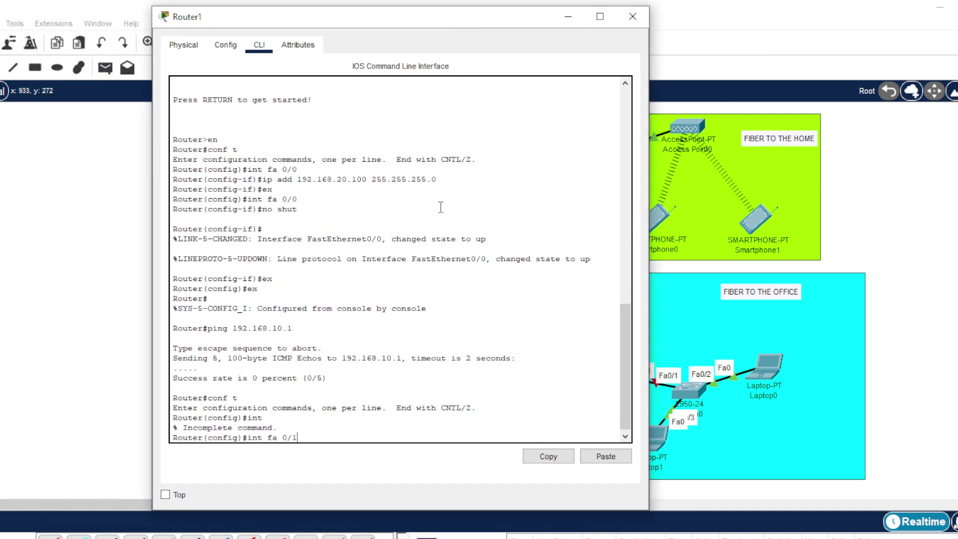
key(Return)
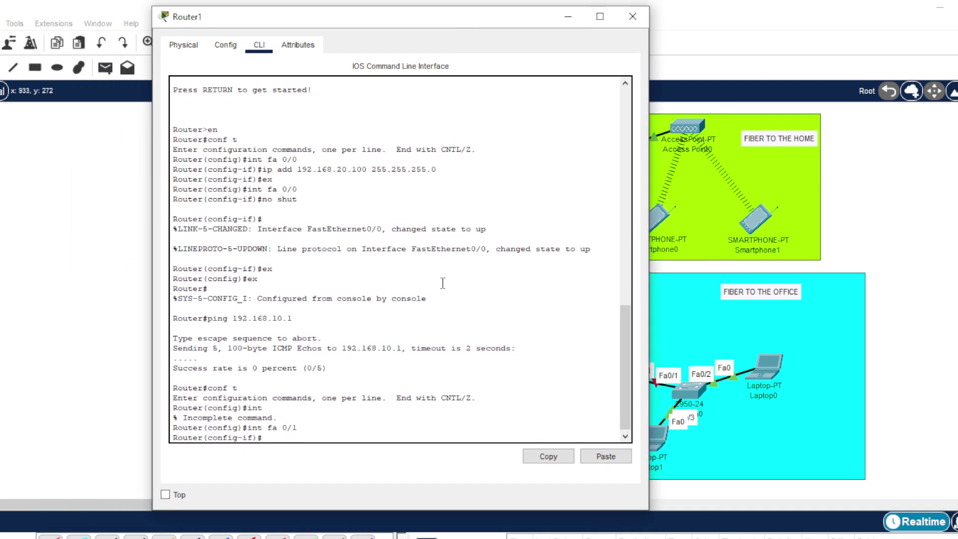
- Assign 10.10.10.1 255.255.255.0 to FastEthernet0/1, bring it up with no shutdown, and exit
text(ip add 10.10.10.1 255.255.255.0)
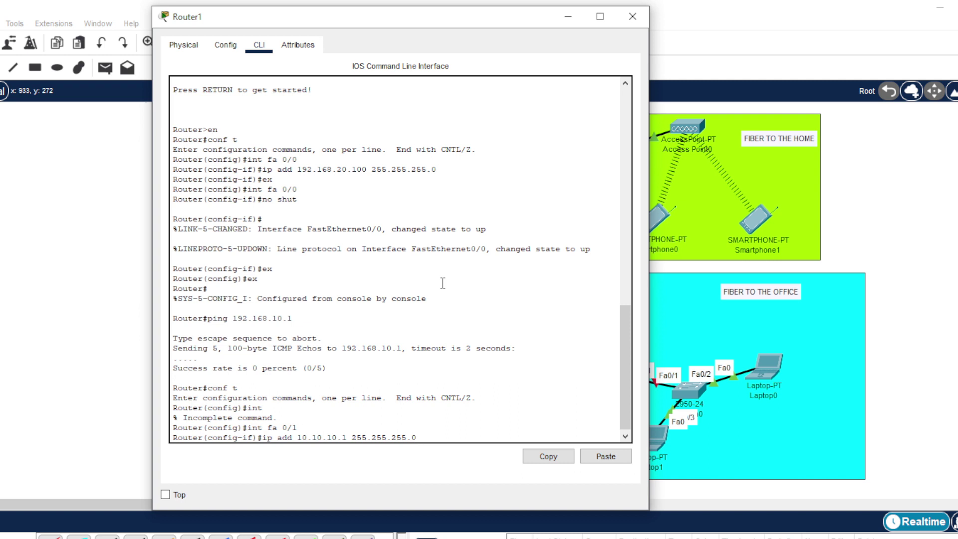
key(Return)
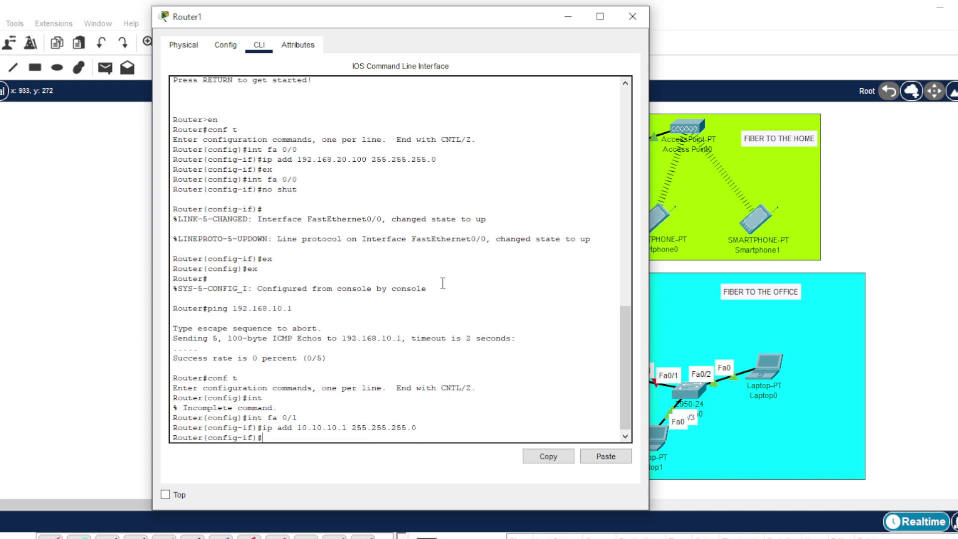
text(no shur)
key(BackSpace)
key(BackSpace)
key(BackSpace)
key(Return)
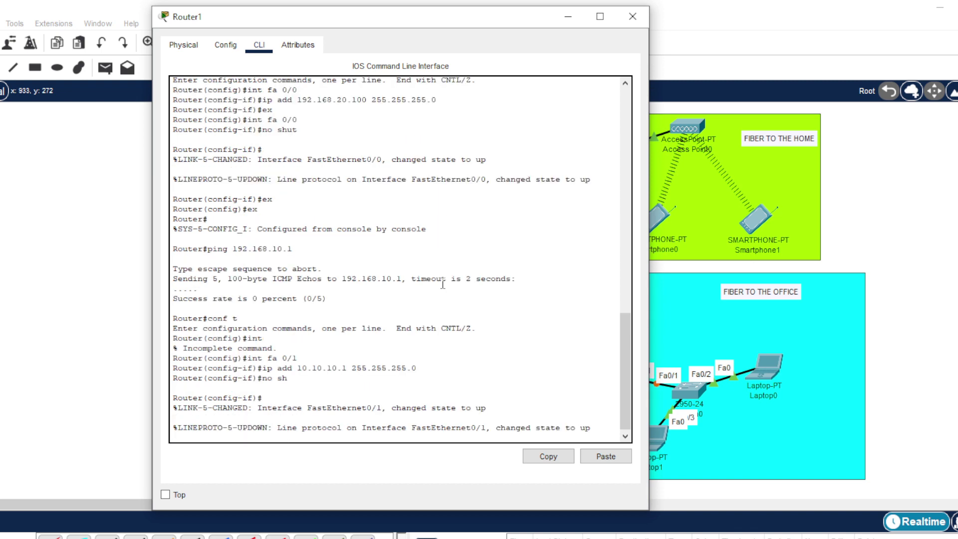
key(Return)
text(ex)
key(Return)
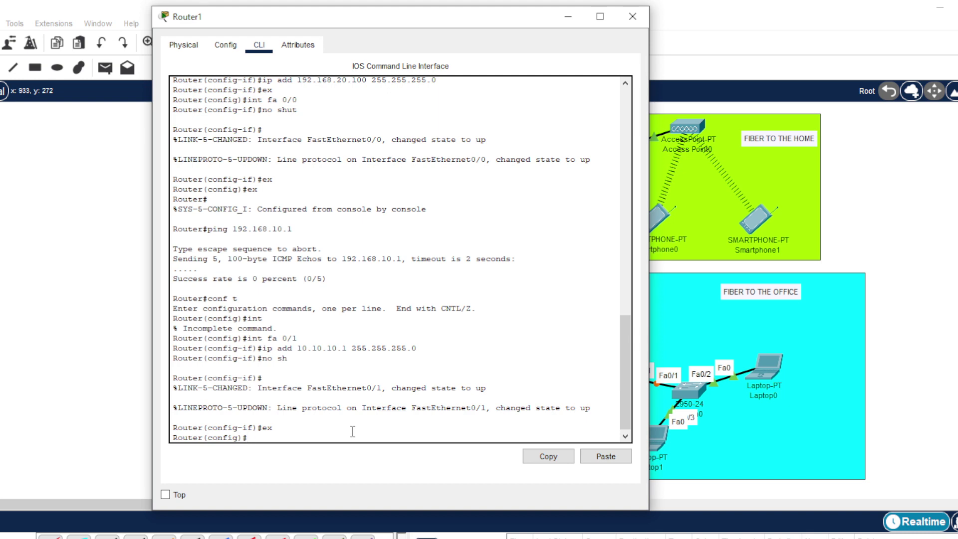
text(ip dhcp pool OFFICE)
- Give the OFFICE pool network 10.10.10.0 255.255.255.0, default-router 10.10.10.1 and dns-server 192.168.10.2
key(Return)
text(netw)
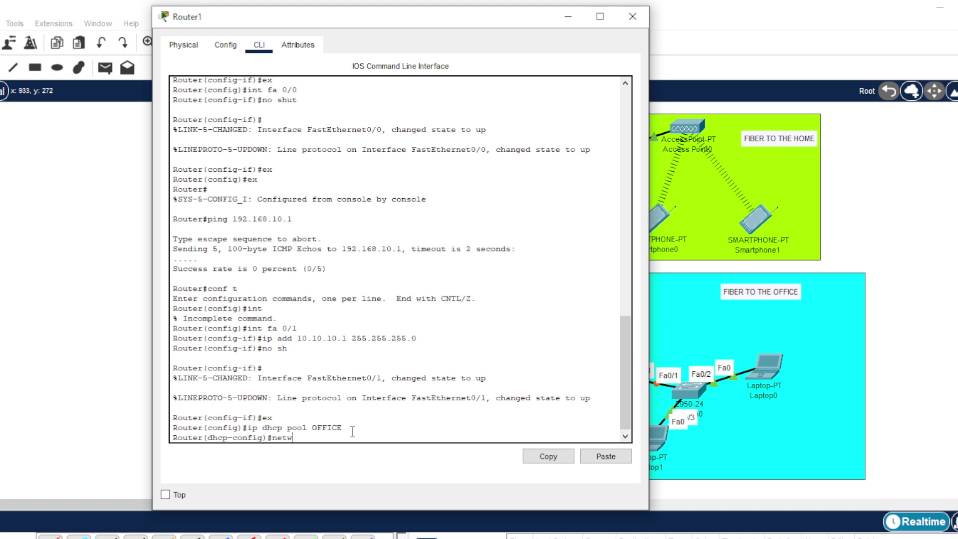
text(ork 10.10.10.0 255.255.255.0)
key(Return)
text(defaul)
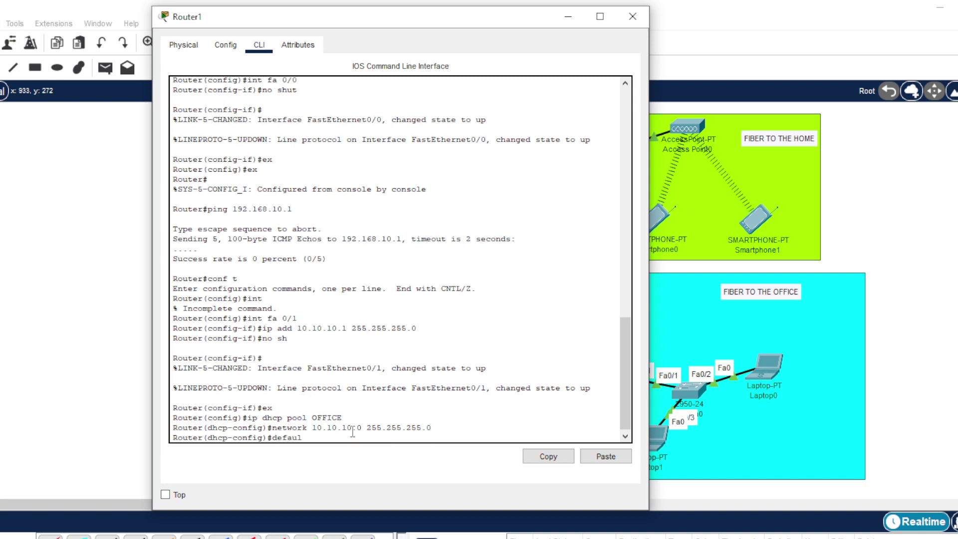
text(t-router 10.10.10.1)
key(Return)
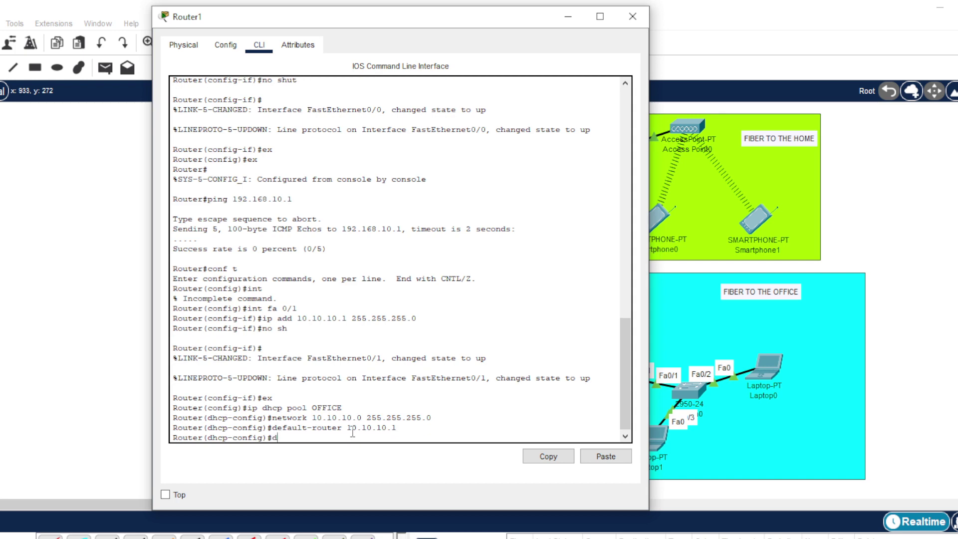
text(dns-server 10)
key(BackSpace)
text(92.168.10.2)
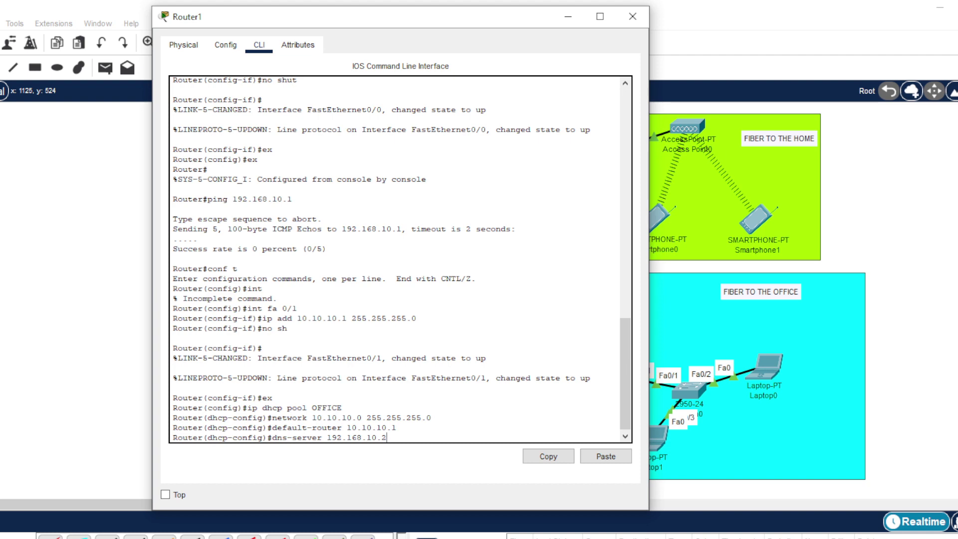
key(Return)
text(ex)
key(Return)
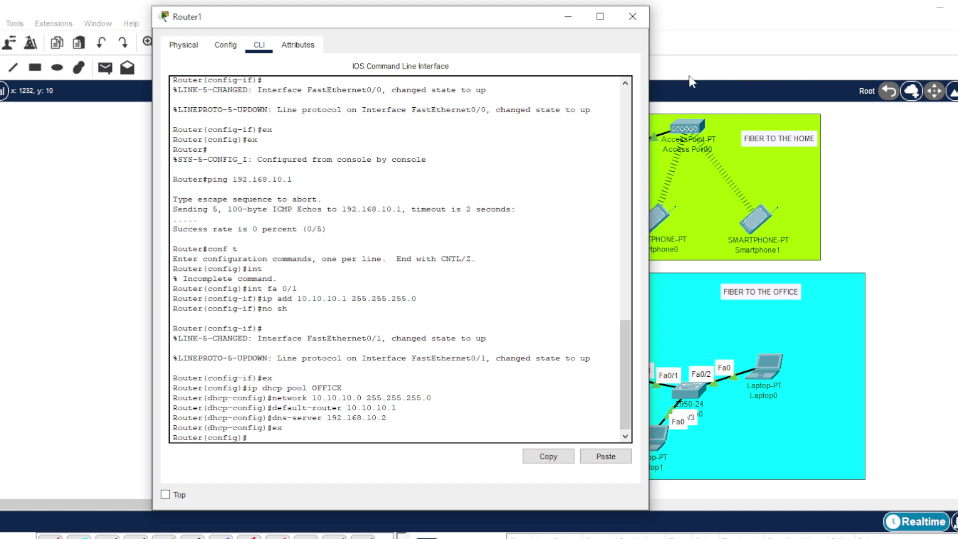
drag(519, 31, 796, 36)
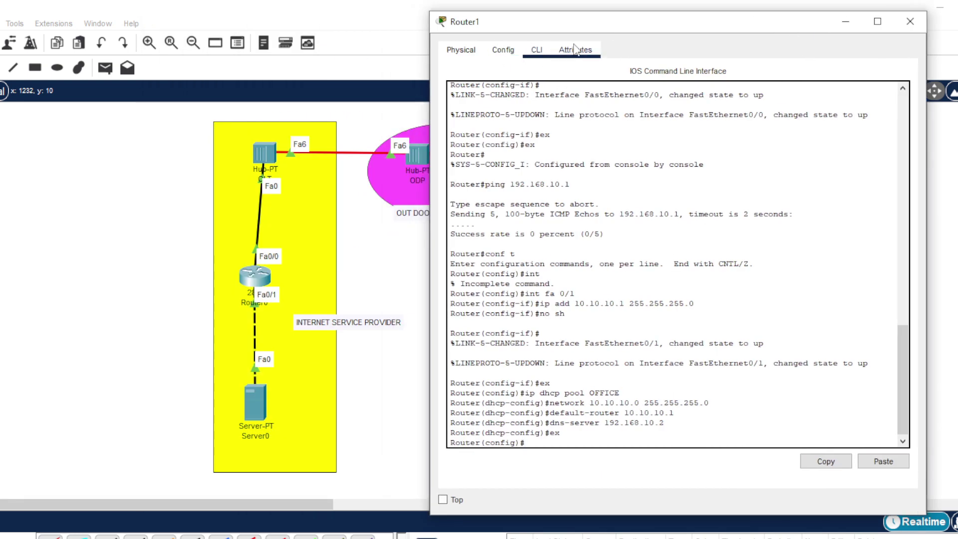
- Close Router1's window and switch Laptop0's IP configuration to DHCP
click(504, 52)
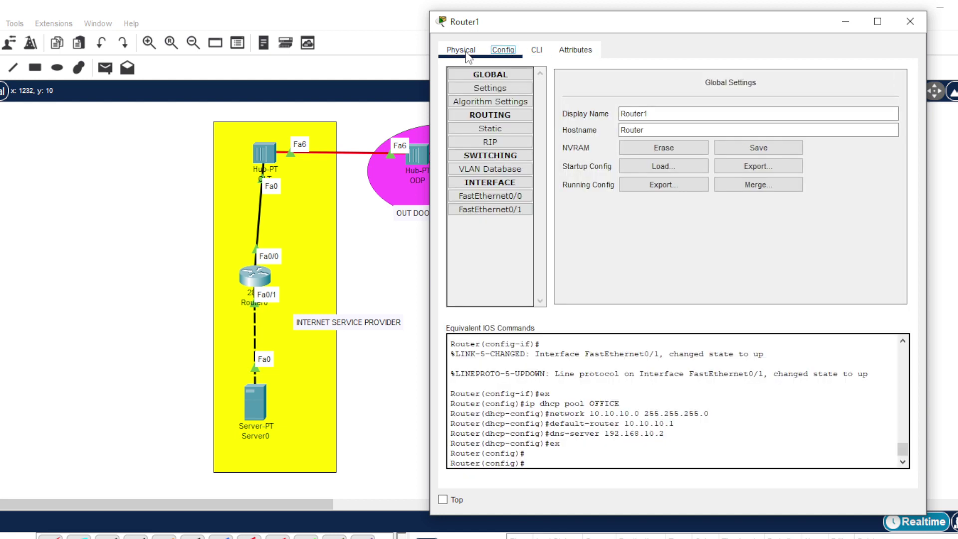
click(466, 55)
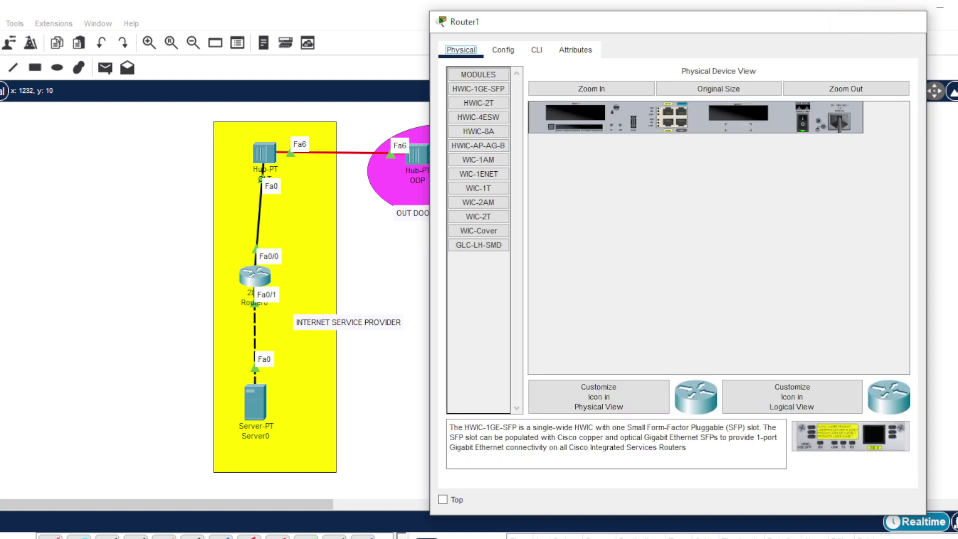
click(910, 21)
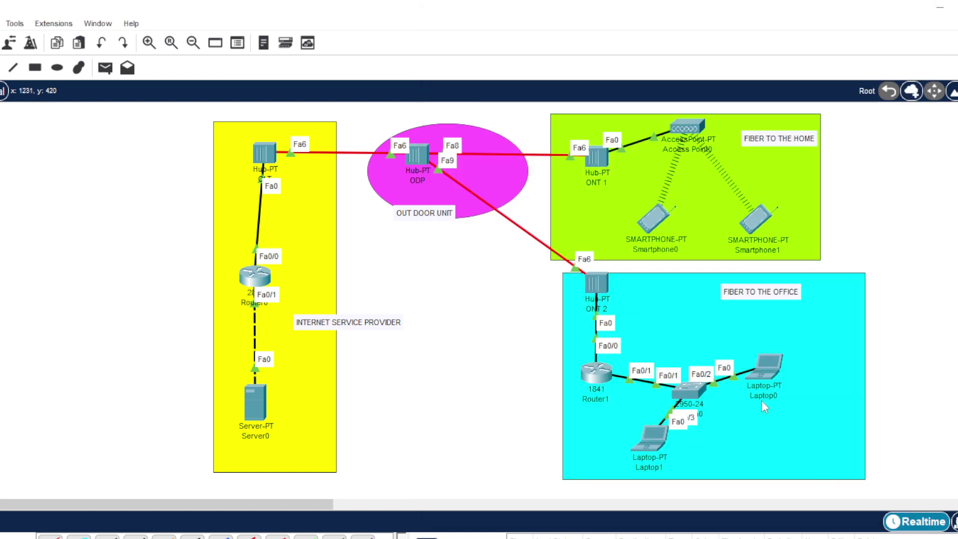
click(768, 361)
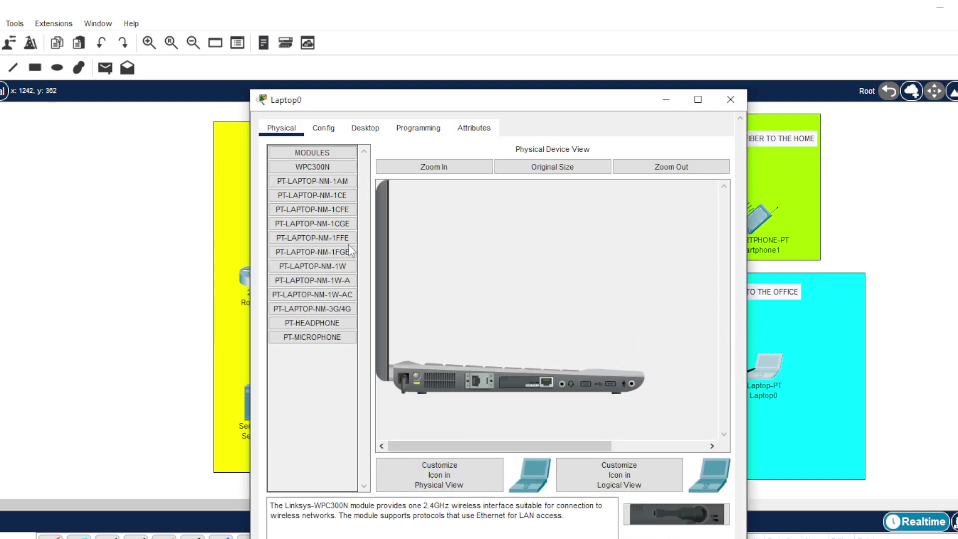
click(372, 129)
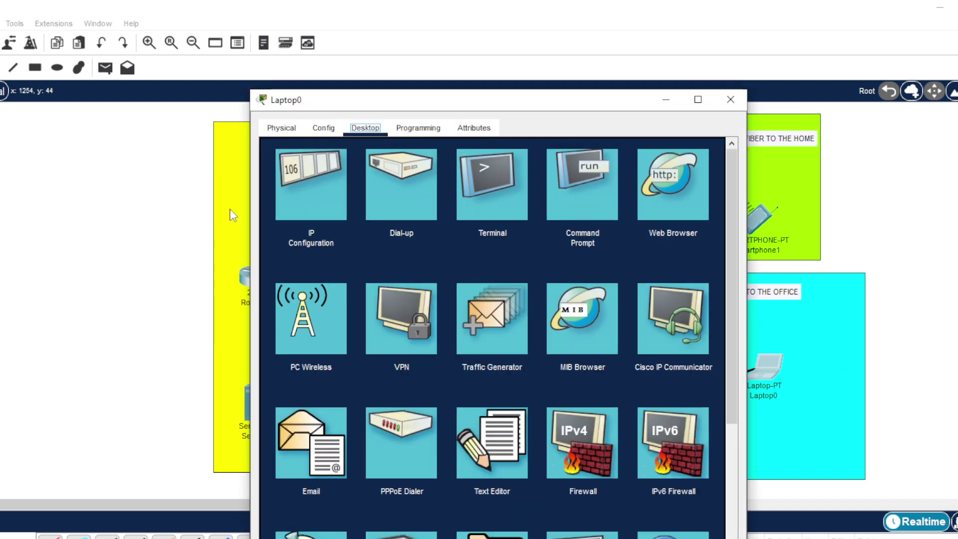
click(298, 183)
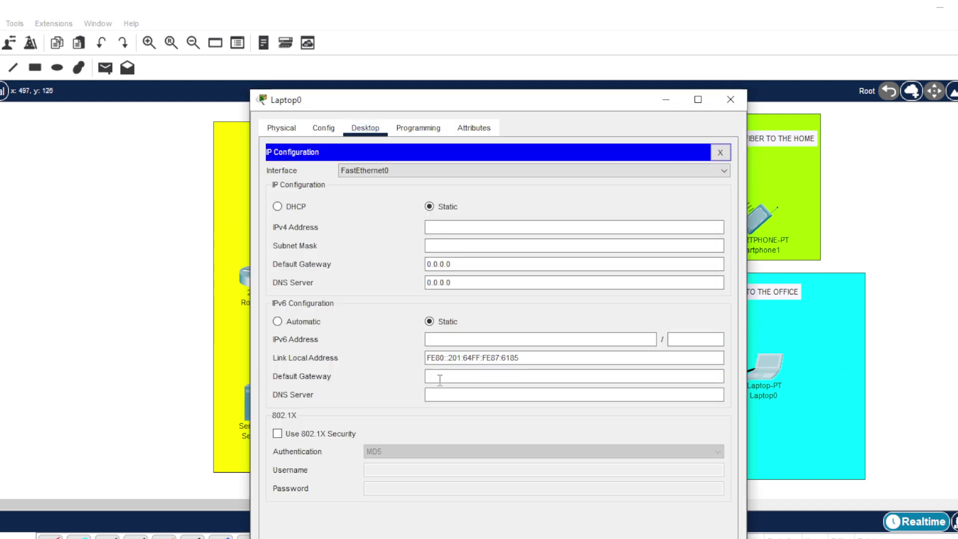
click(278, 206)
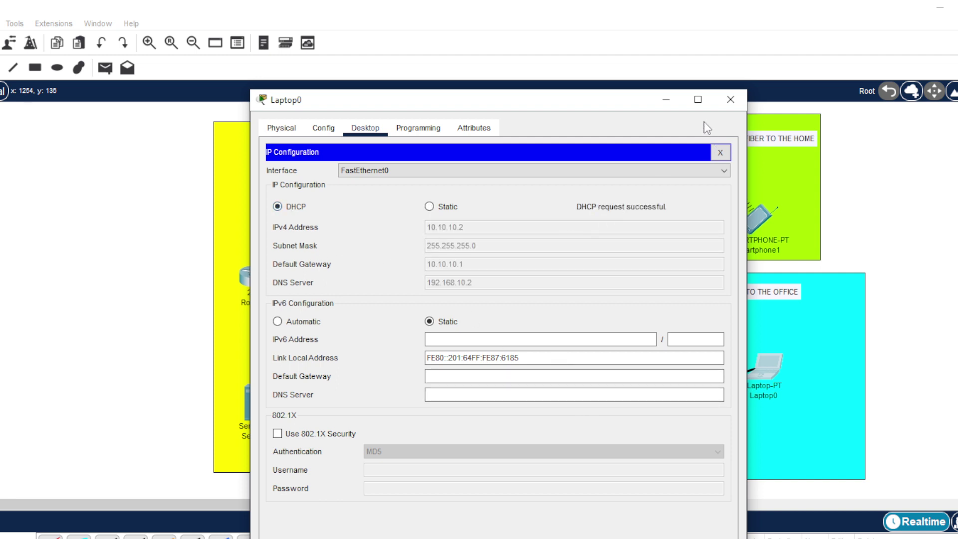
click(729, 99)
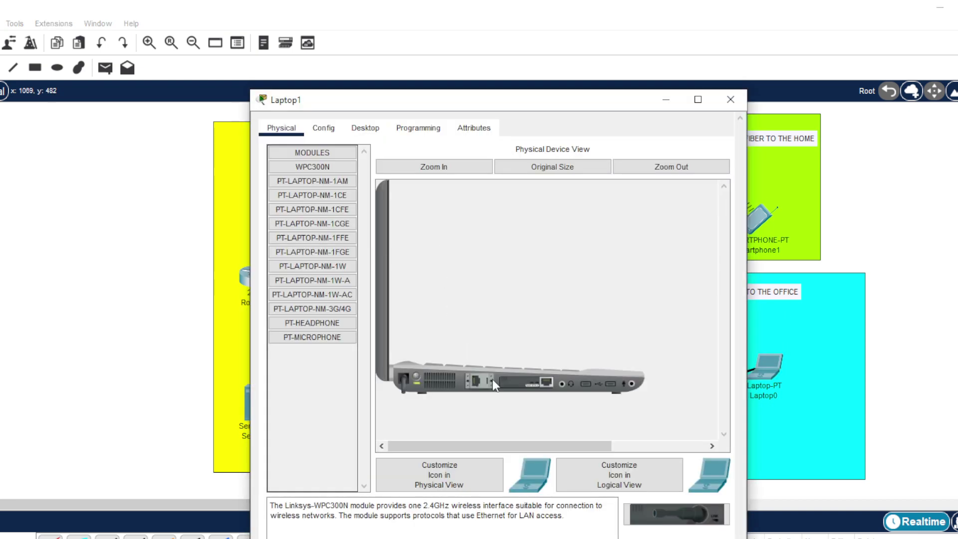
- Switch Laptop1's IP configuration to DHCP so it receives 10.10.10.3
click(366, 129)
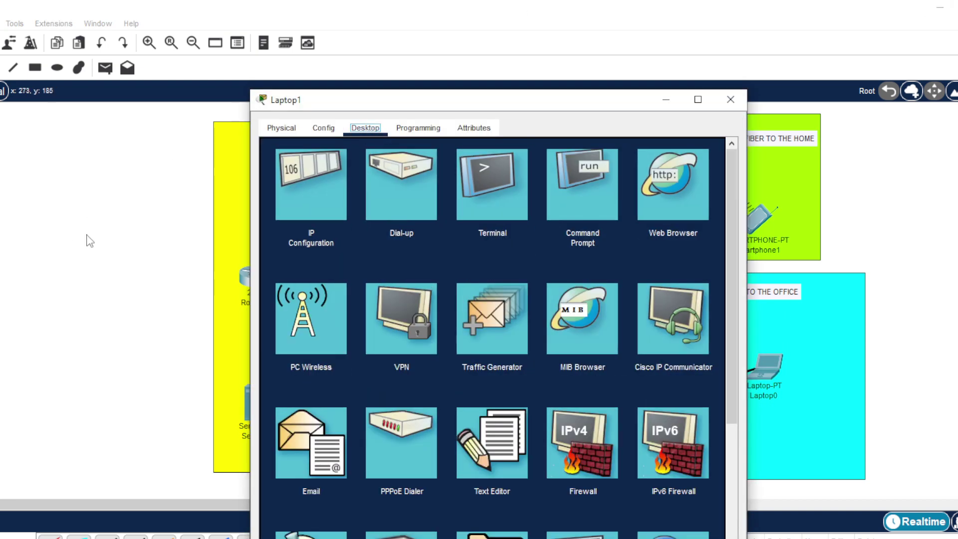
click(301, 206)
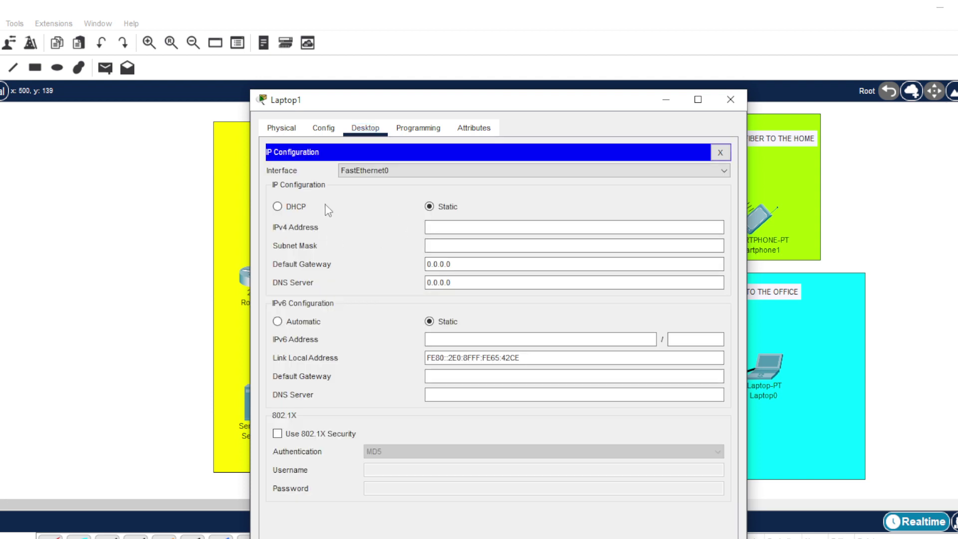
click(278, 206)
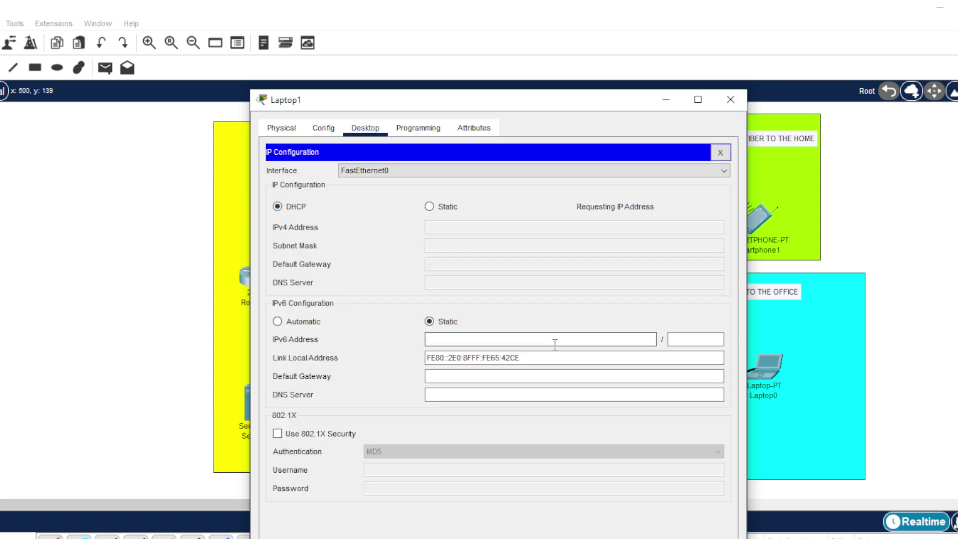
click(719, 152)
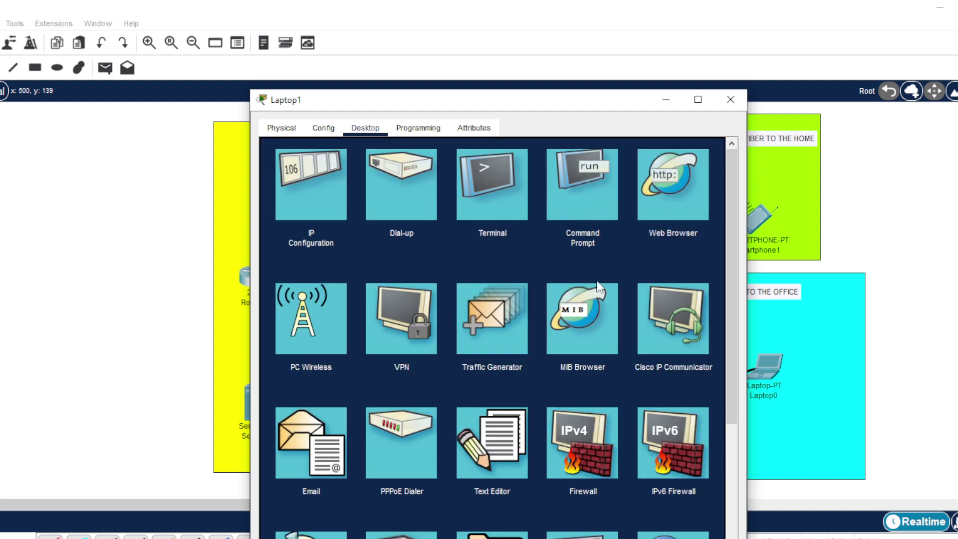
click(582, 213)
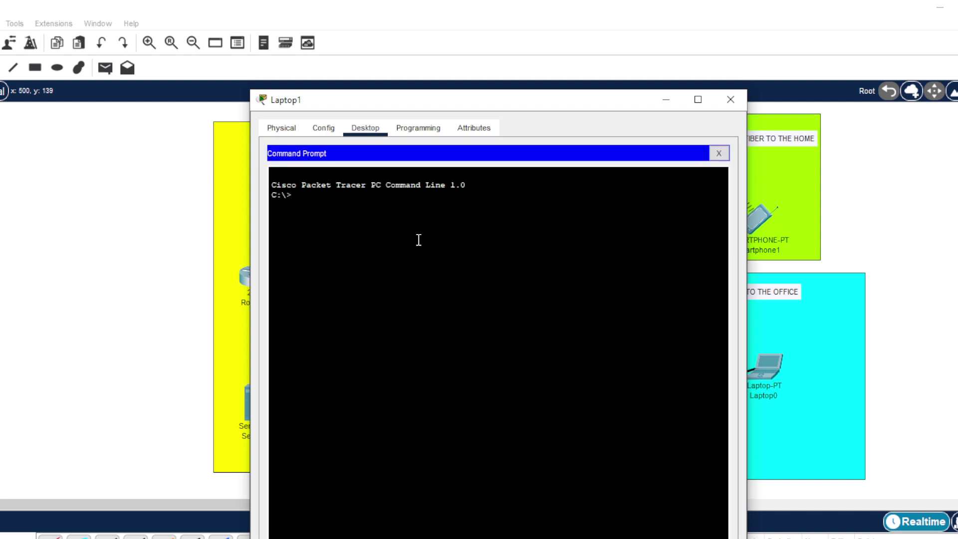
- On Laptop1, run ipconfig, ping 10.10.10.1 successfully, and ping 192.168.20.1, which times out
text(ipconfig)
key(Return)
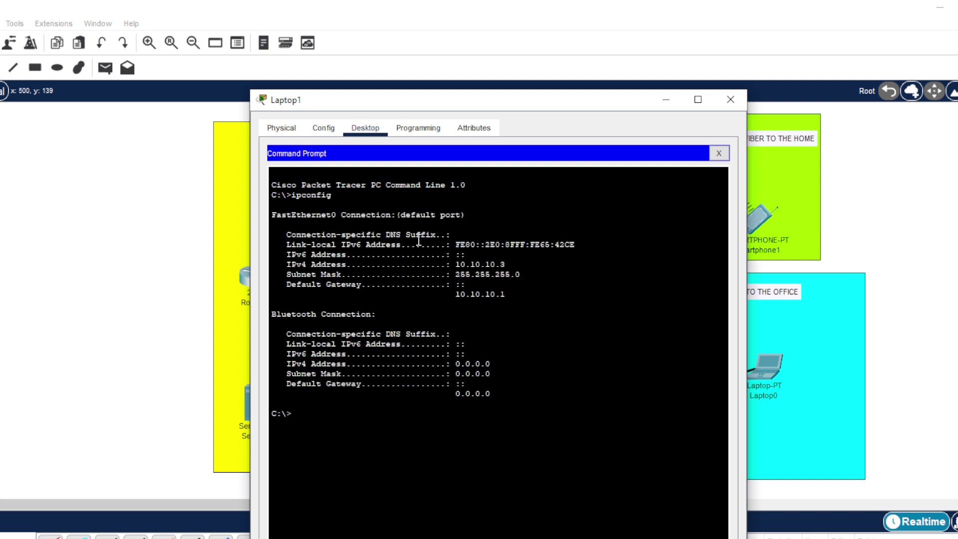
text(ping 10.10.10.1)
key(Return)
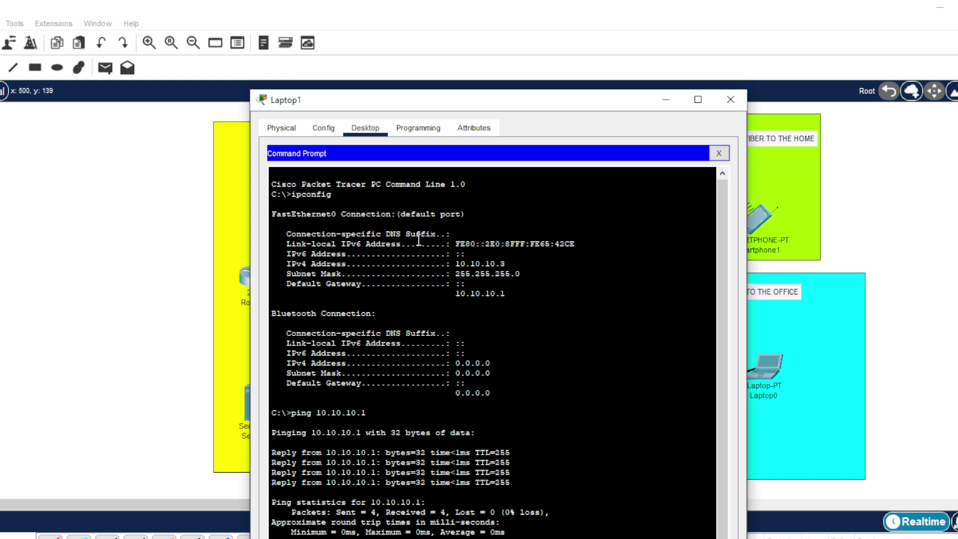
key(Return)
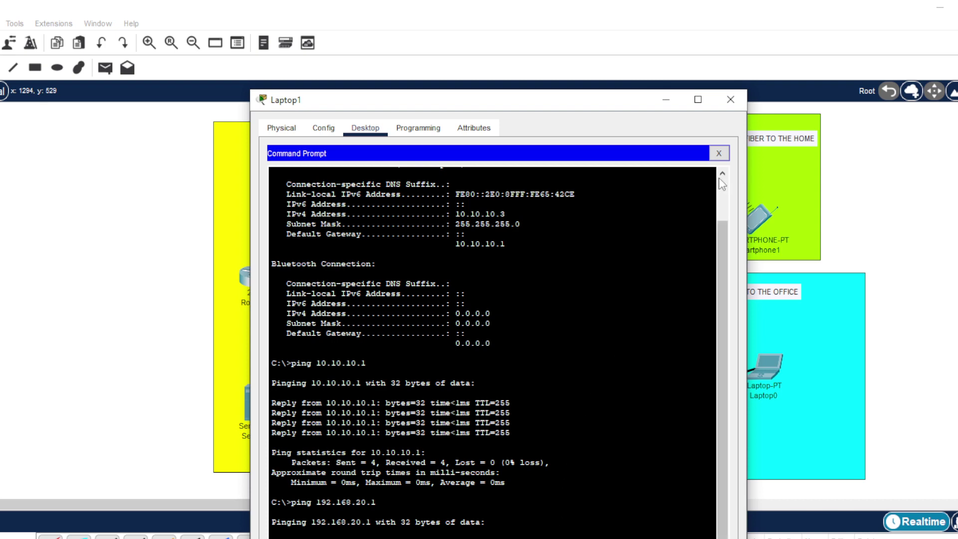
click(726, 106)
- Open Router1's CLI, try the mistyped 'iprip routing' command, and exit global configuration
click(701, 376)
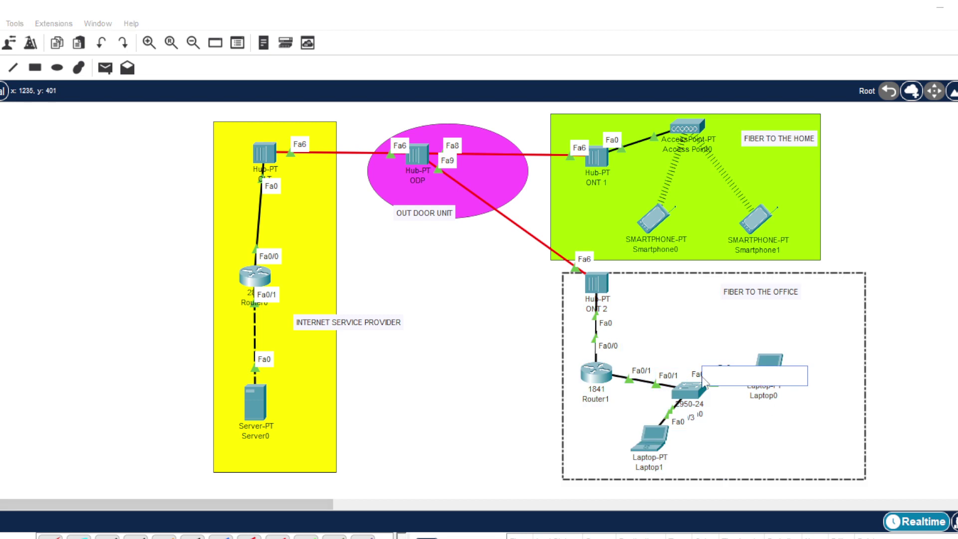
click(914, 360)
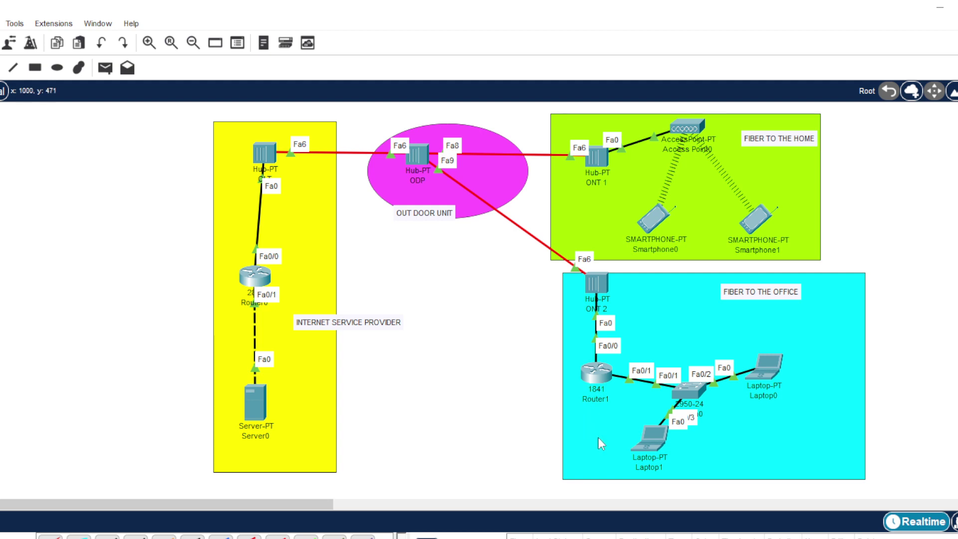
click(597, 380)
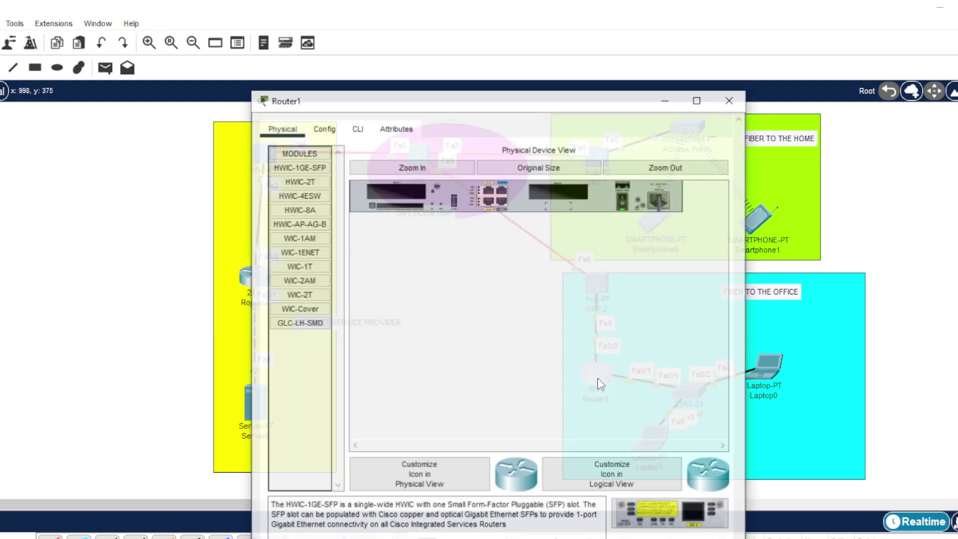
click(357, 128)
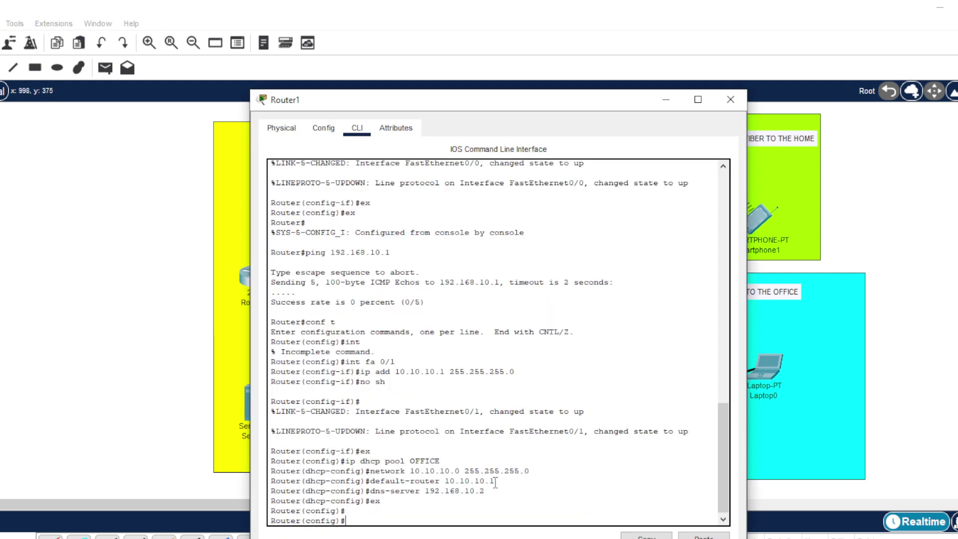
key(Return)
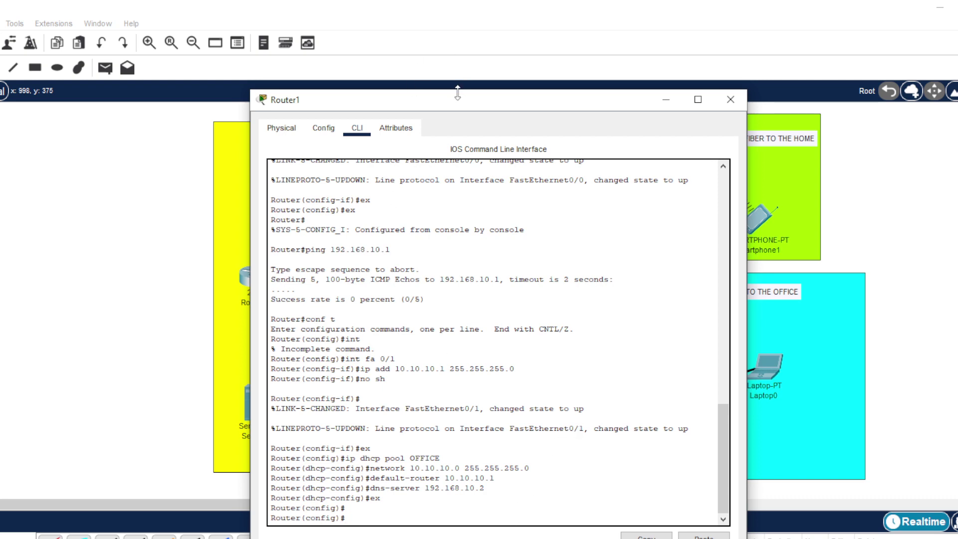
drag(460, 101, 826, 70)
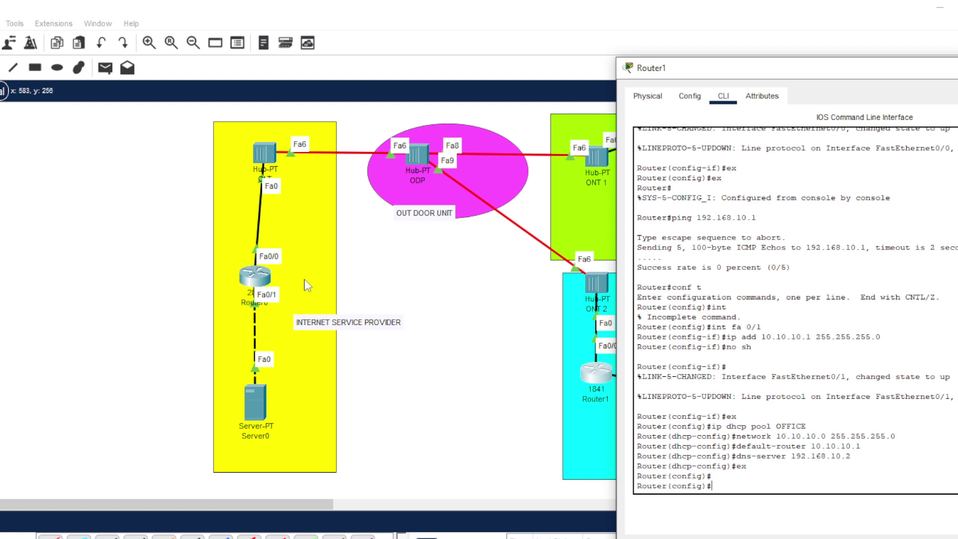
drag(818, 69, 623, 36)
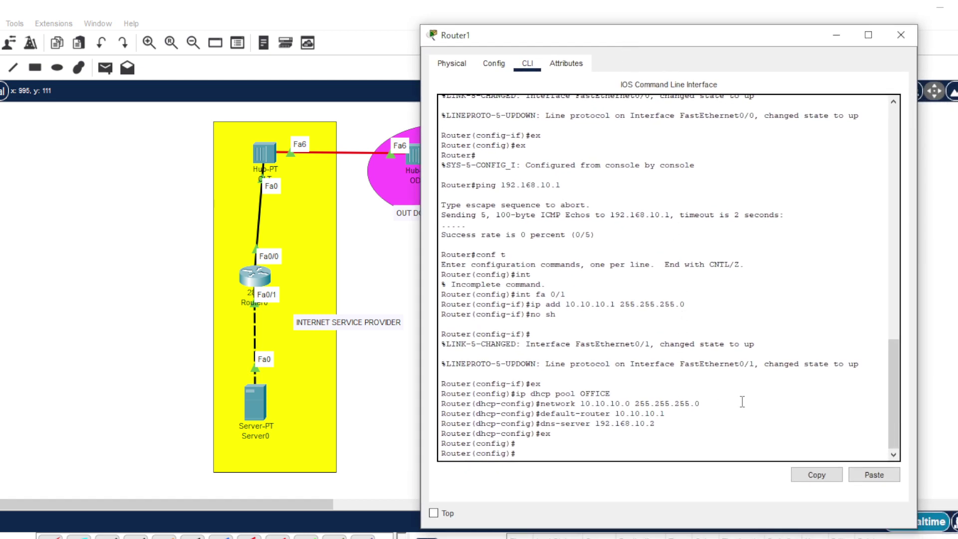
text(ip)
text(rip)
text( routing)
key(Return)
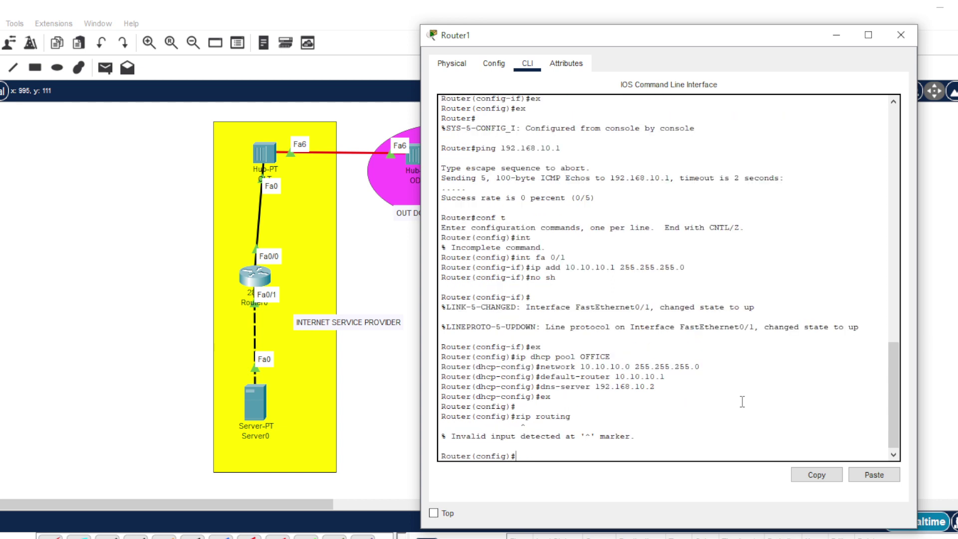
text(ex)
key(Return)
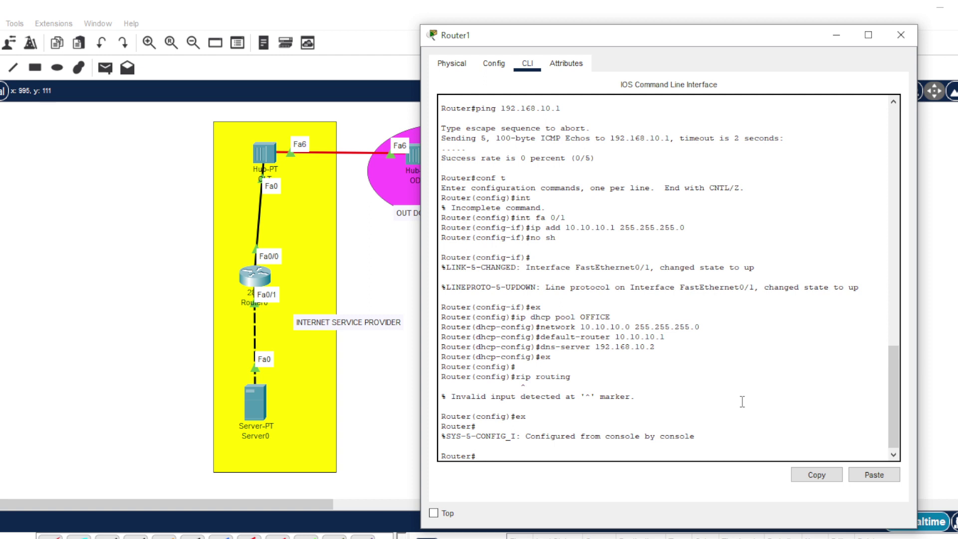
- Retry 'rip routing', then re-enter global configuration and select interface FastEthernet0/0
text(rip routing)
key(Return)
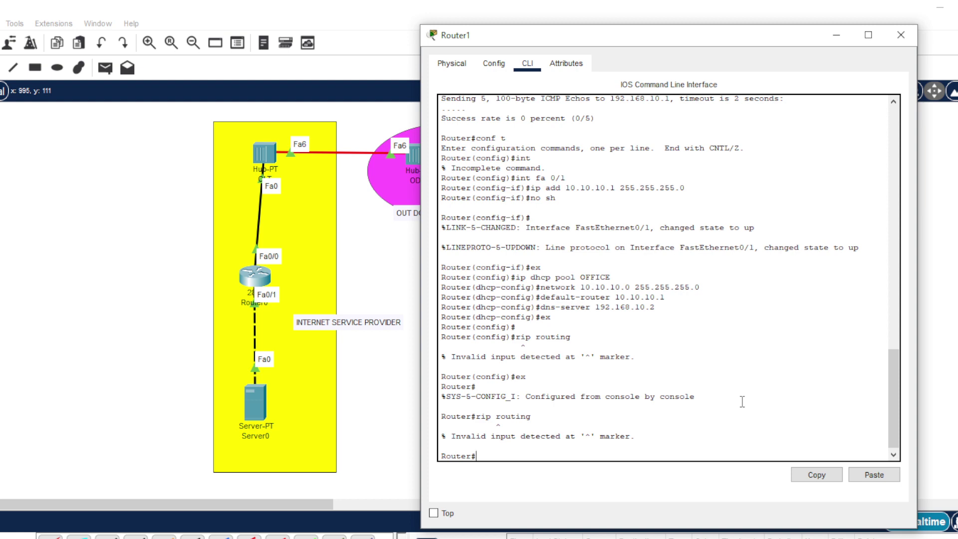
text(int fa)
drag(683, 39, 670, 12)
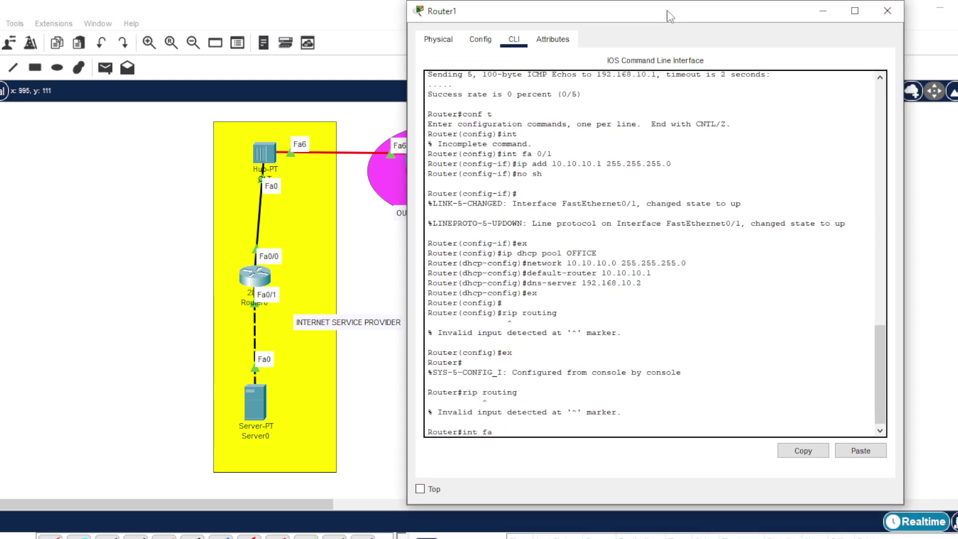
text(0/0)
key(Return)
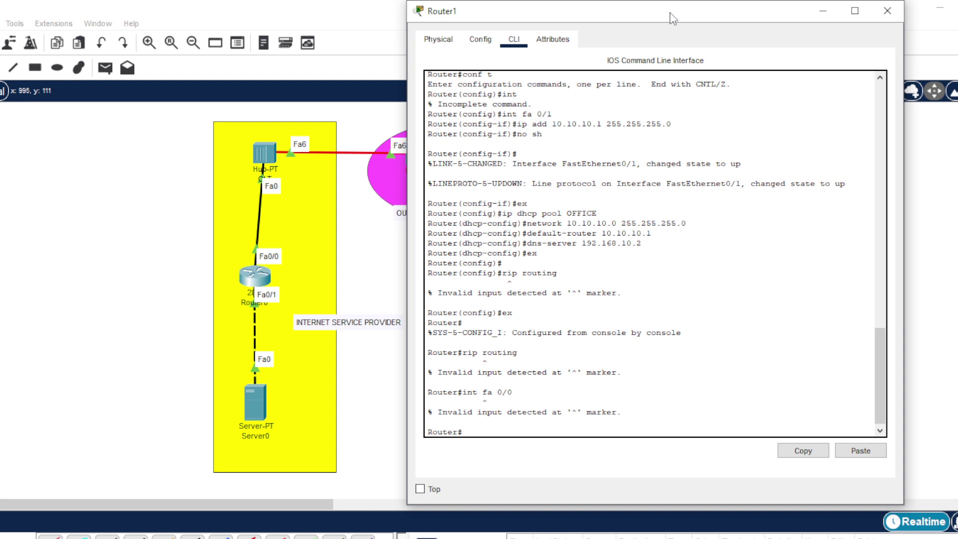
text(conf t)
key(Return)
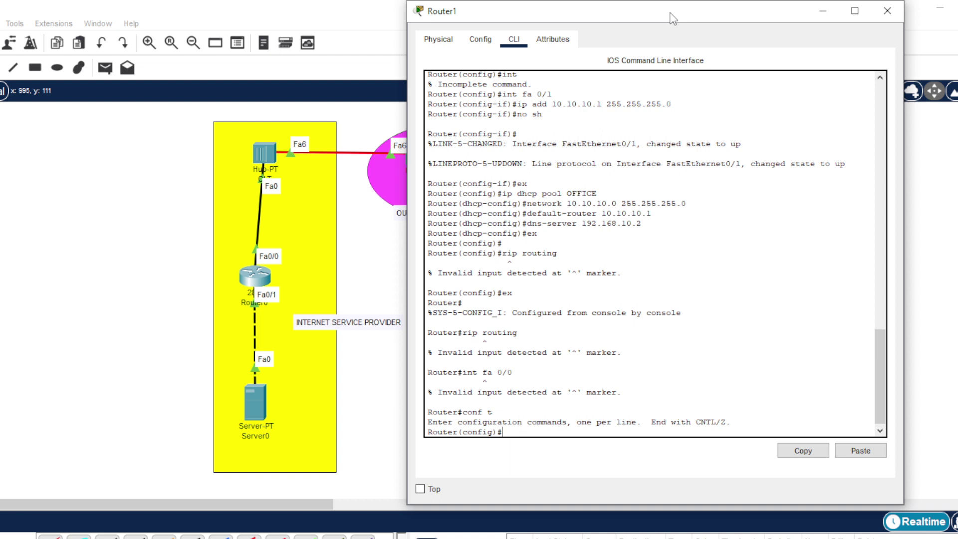
text(int fa 0/0)
key(Return)
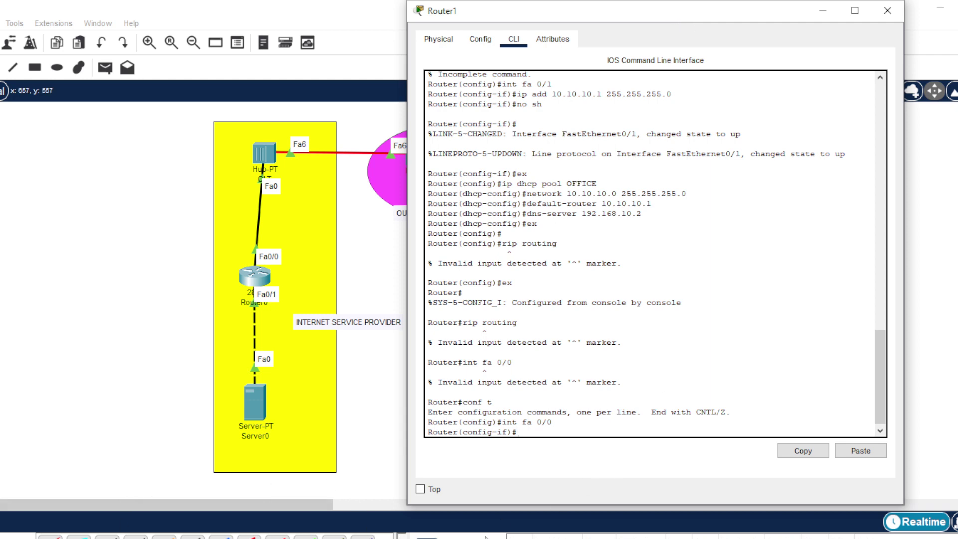
- Exit the interface and try 'rip routing' and 'routing rip'; both are rejected as invalid input
text(int fa)
key(BackSpace)
key(BackSpace)
key(BackSpace)
key(BackSpace)
key(BackSpace)
key(BackSpace)
text(ex)
key(Return)
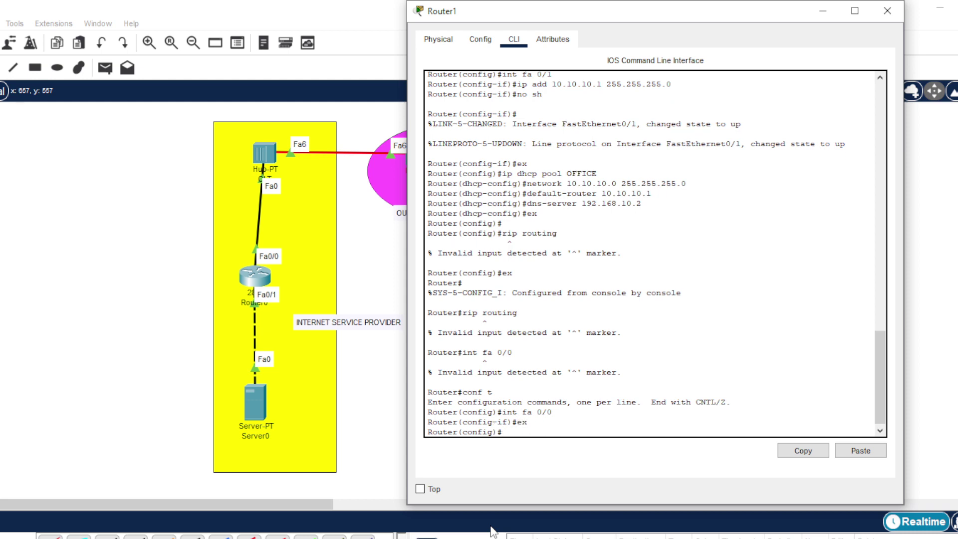
text(rip routing)
key(Return)
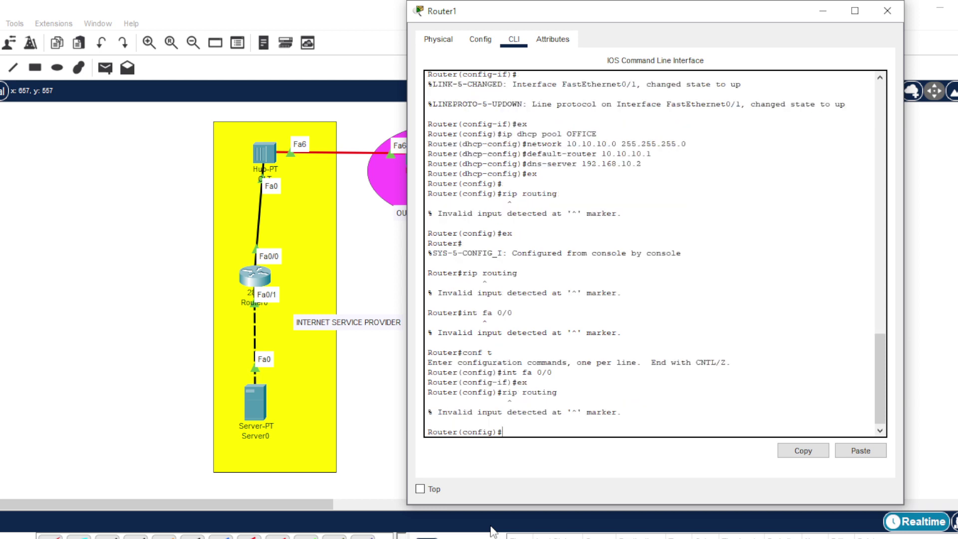
text(routing rip)
key(Return)
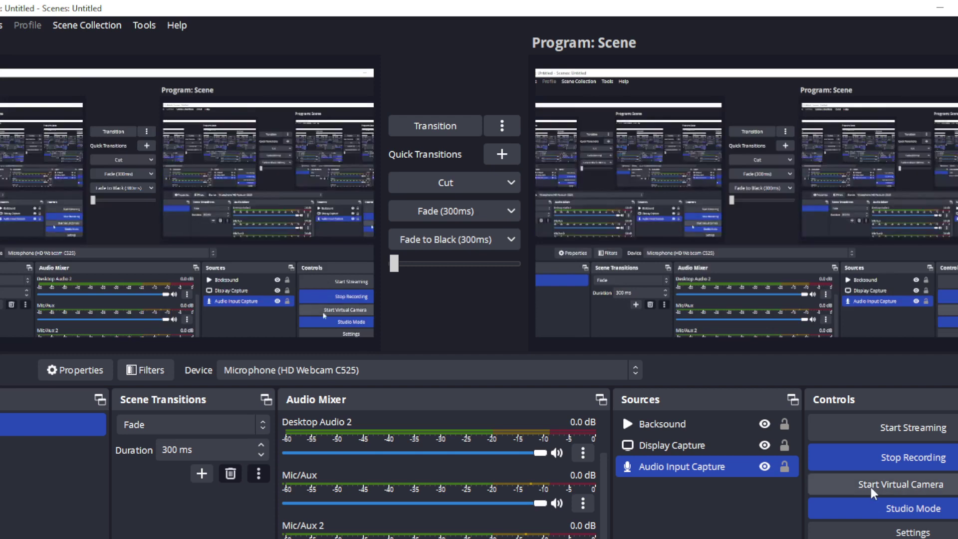
- Stop and restart the screen recording
click(926, 464)
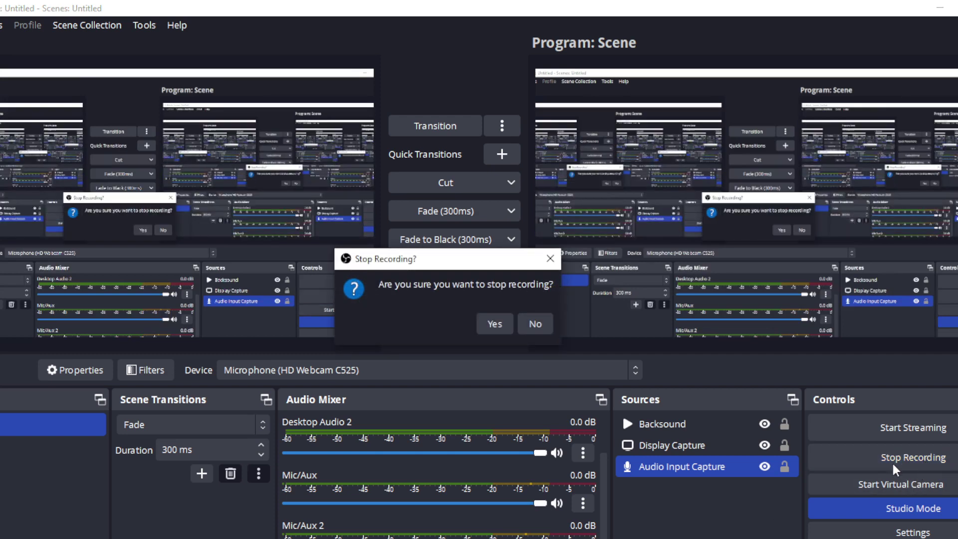
click(486, 331)
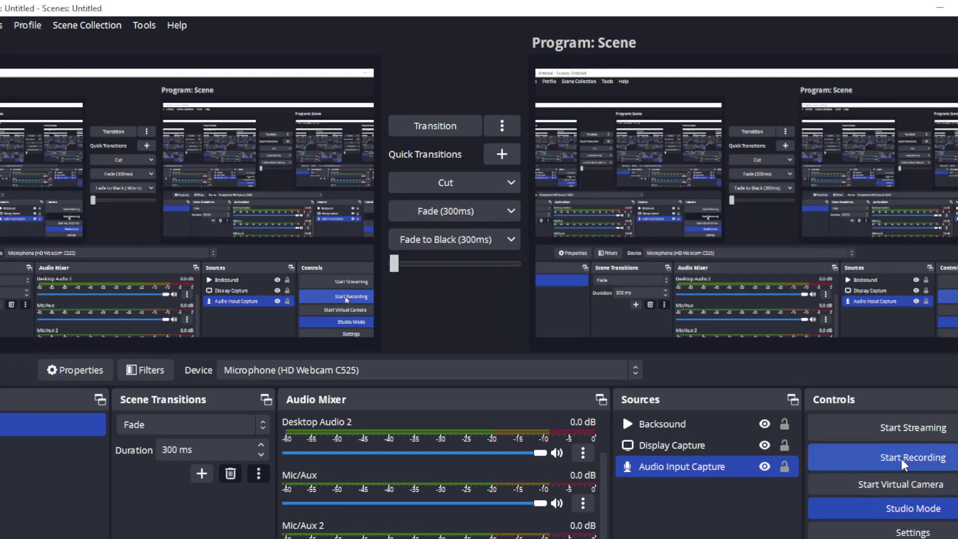
click(913, 457)
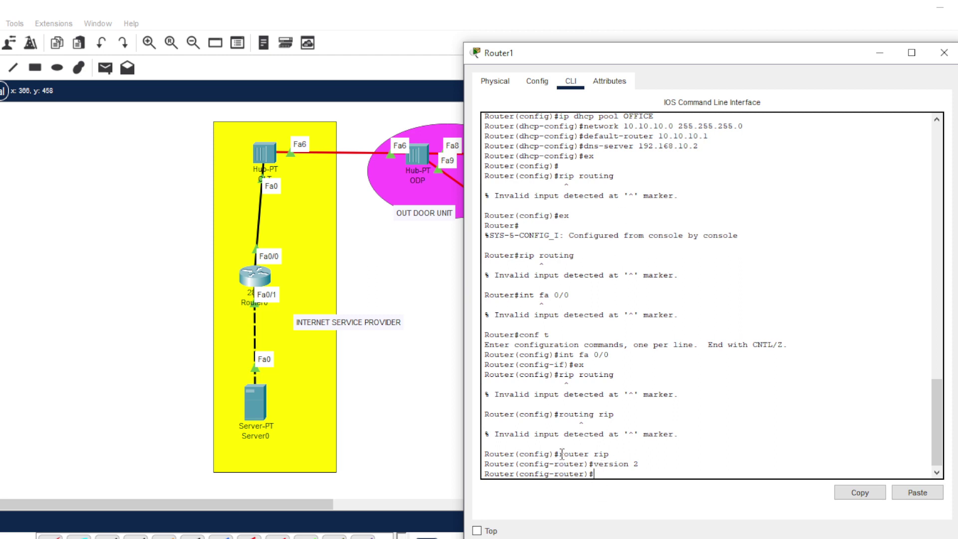
- Highlight the 'router rip' and 'version 2' lines, then minimize Router1's console
drag(558, 453, 642, 463)
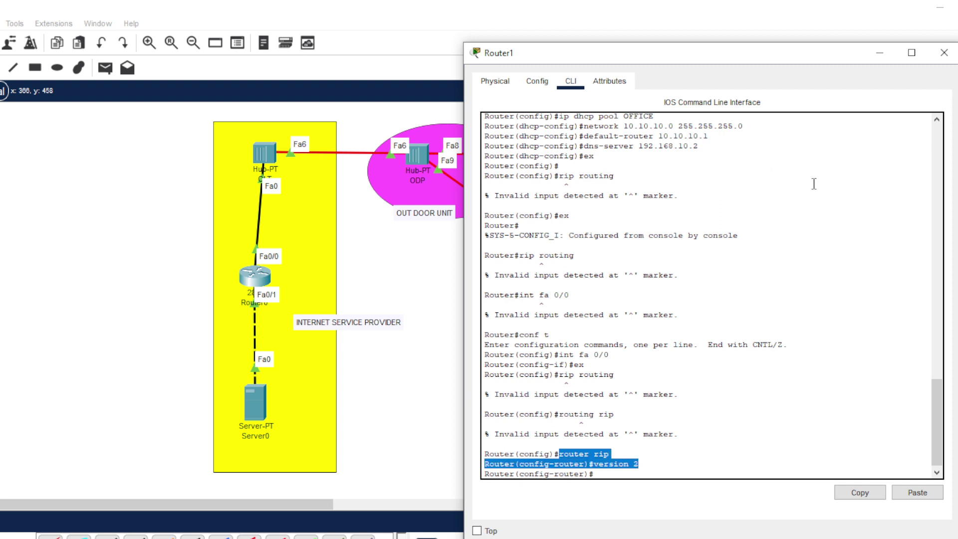
click(879, 53)
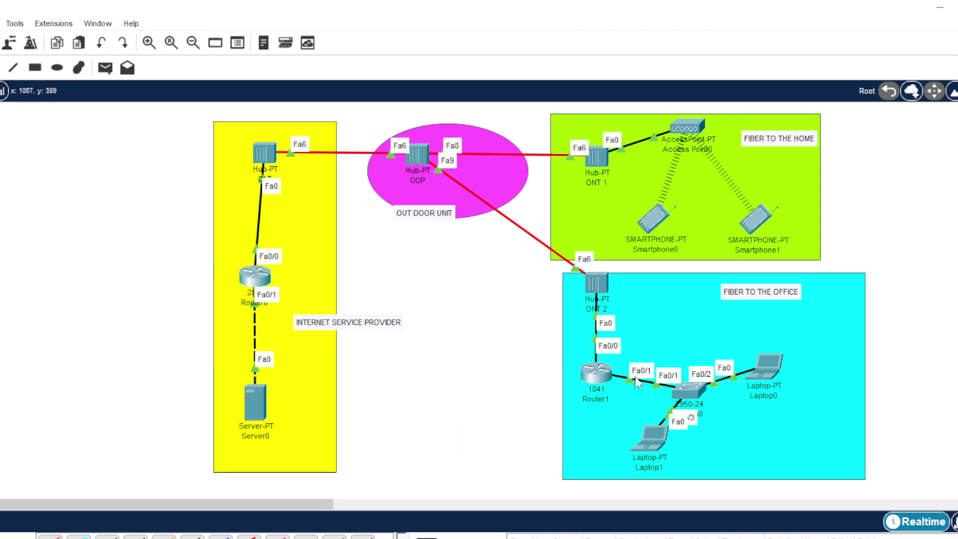
mouse_move(597, 370)
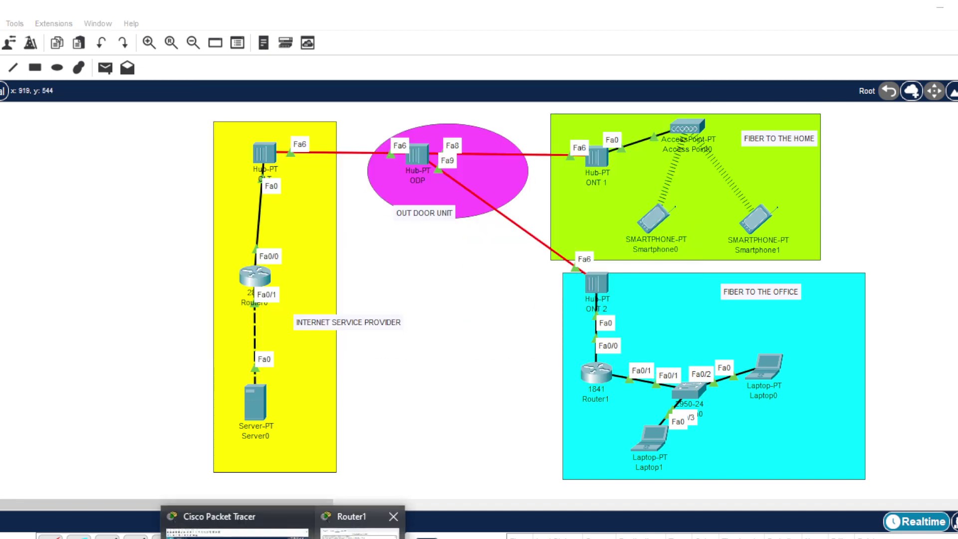
- Add RIP networks 192.168.20.0, 192.168.10.0 and 10.10.10.0 on Router1, then minimize its console
click(394, 516)
key(Return)
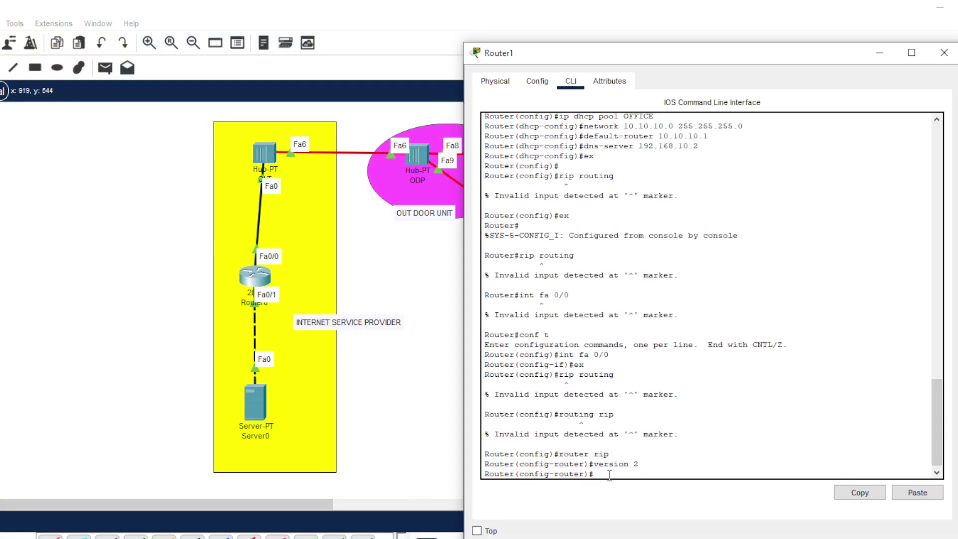
text(network 192.168.20.0)
key(Return)
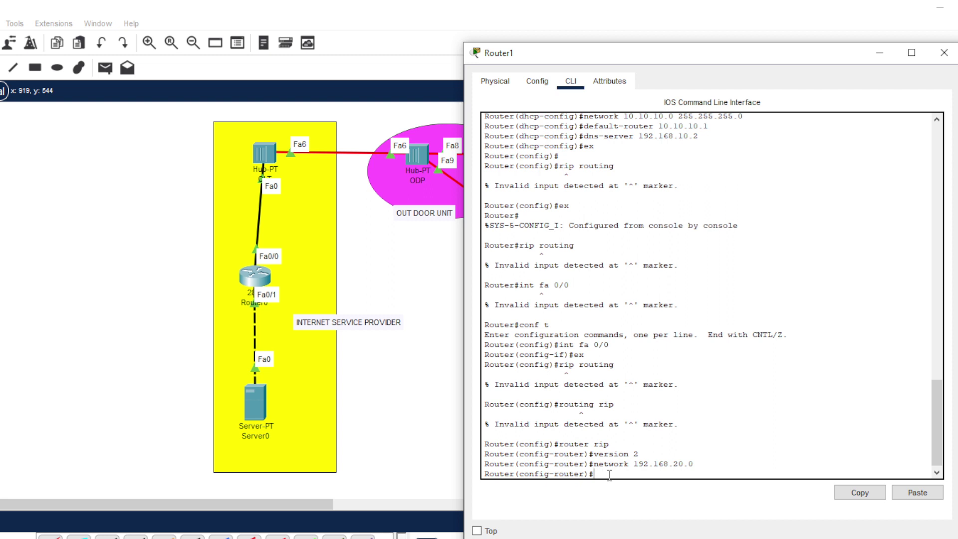
key(Up)
key(Left)
key(Left)
key(Left)
key(BackSpace)
text(1)
key(Return)
text(n)
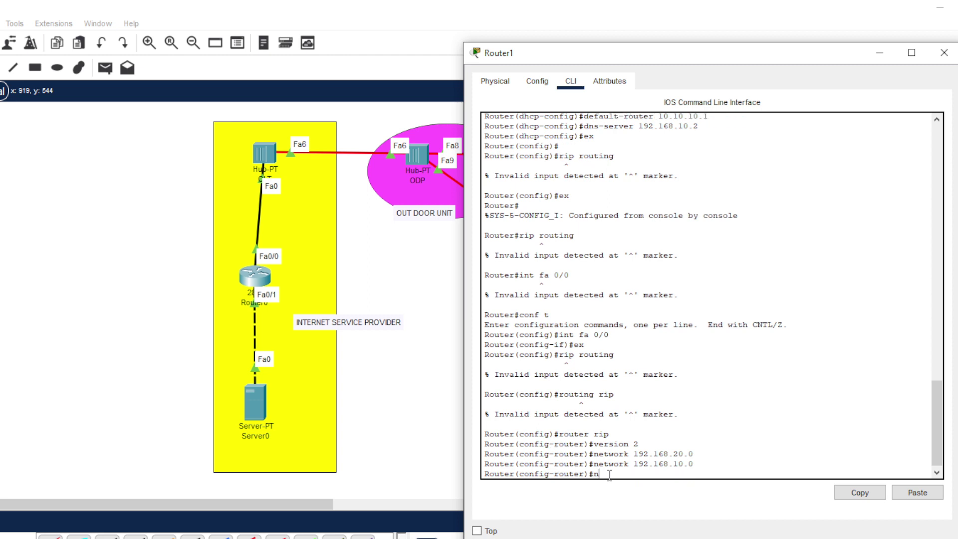
text(etwork 10.10.10.0)
key(Return)
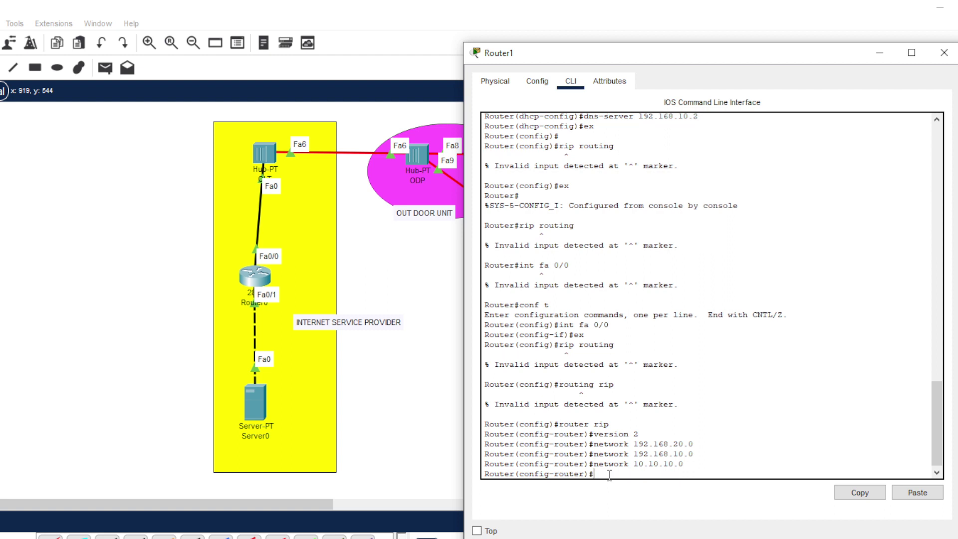
text(ex)
key(Return)
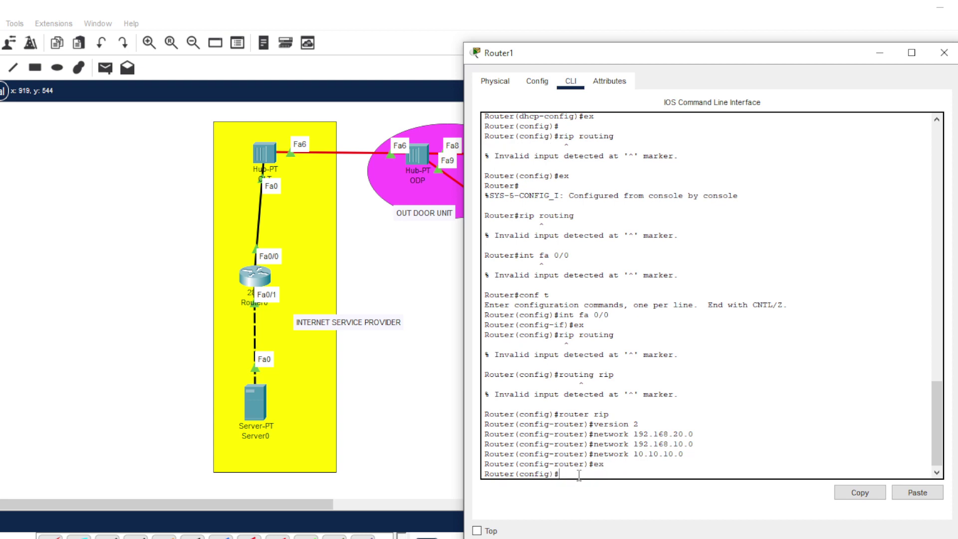
click(887, 57)
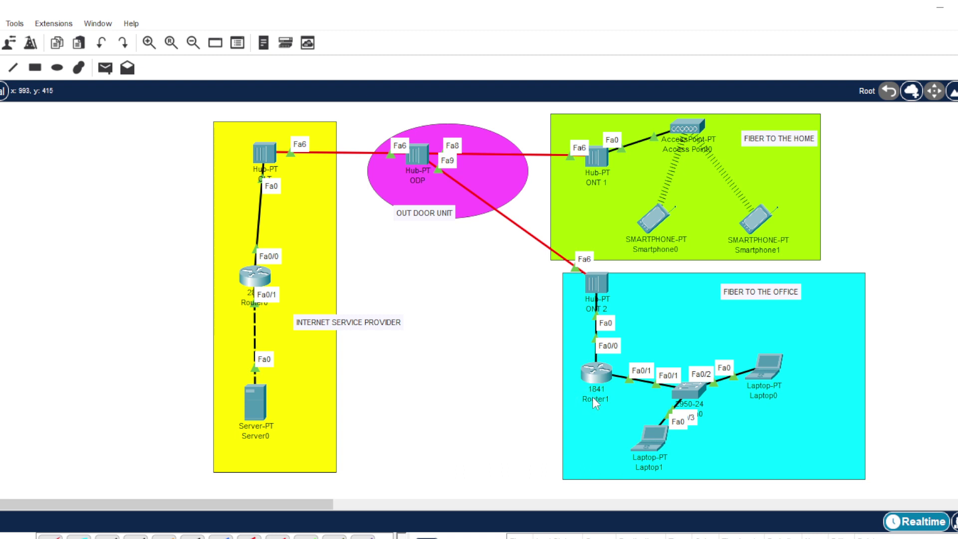
- In Router0's CLI, enter privileged and global configuration modes and enable RIP version 2
click(253, 279)
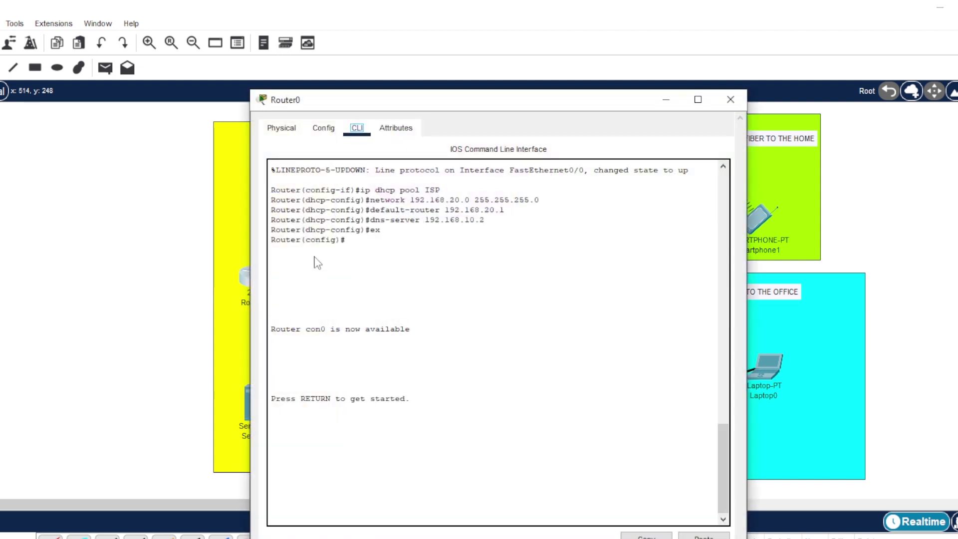
click(394, 491)
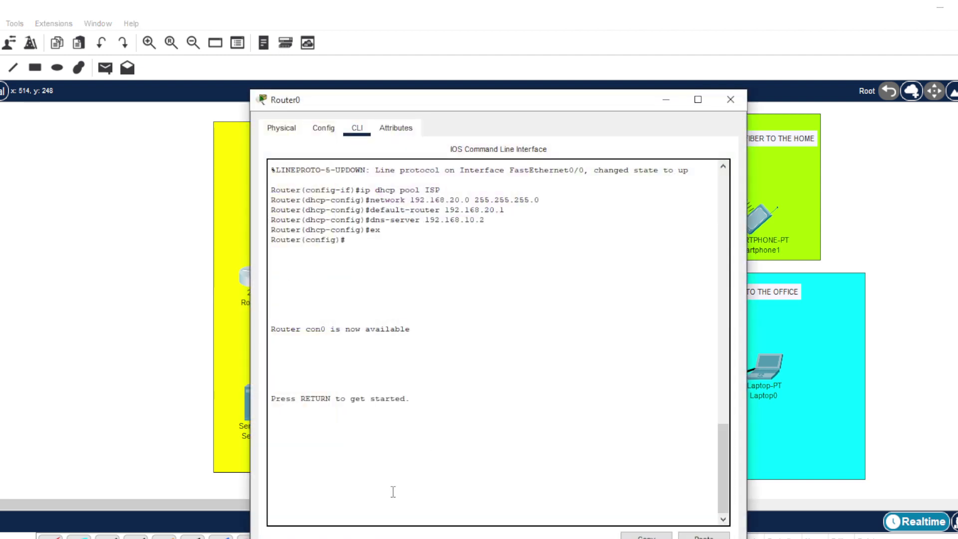
key(Return)
text(en)
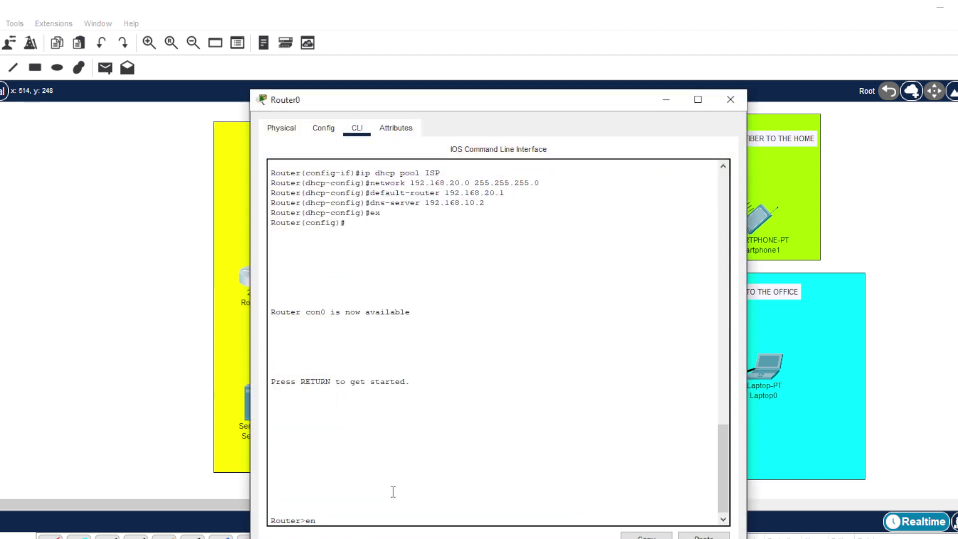
key(Return)
text(conf)
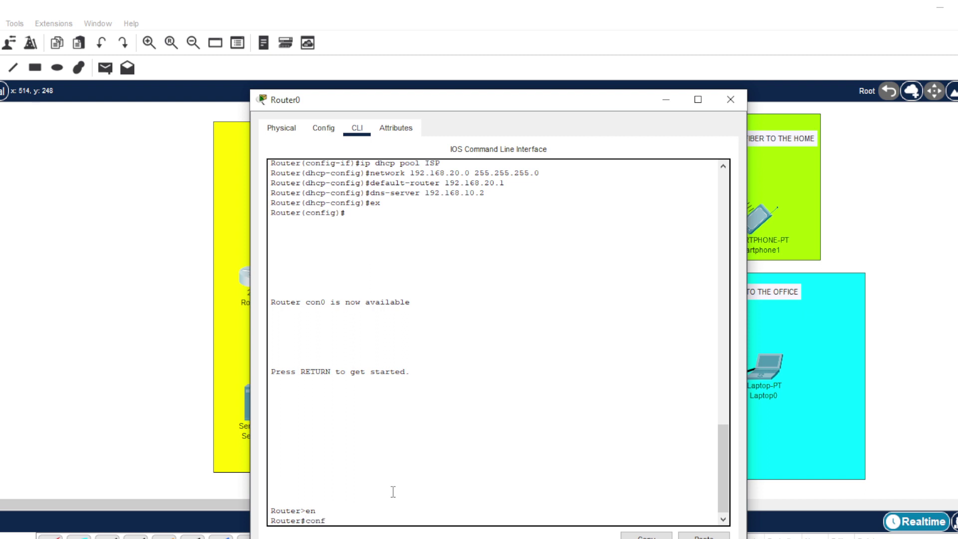
text( t)
key(Return)
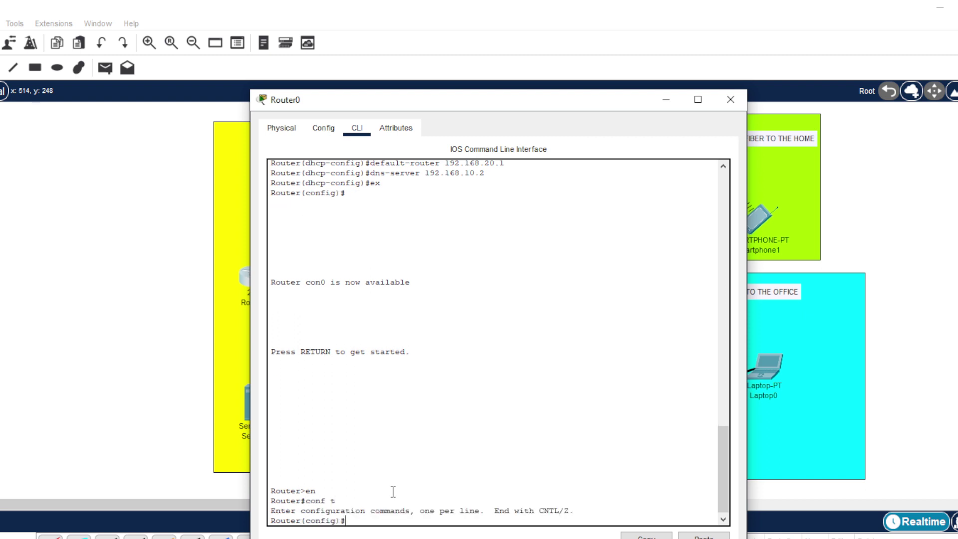
text(router rip)
key(Return)
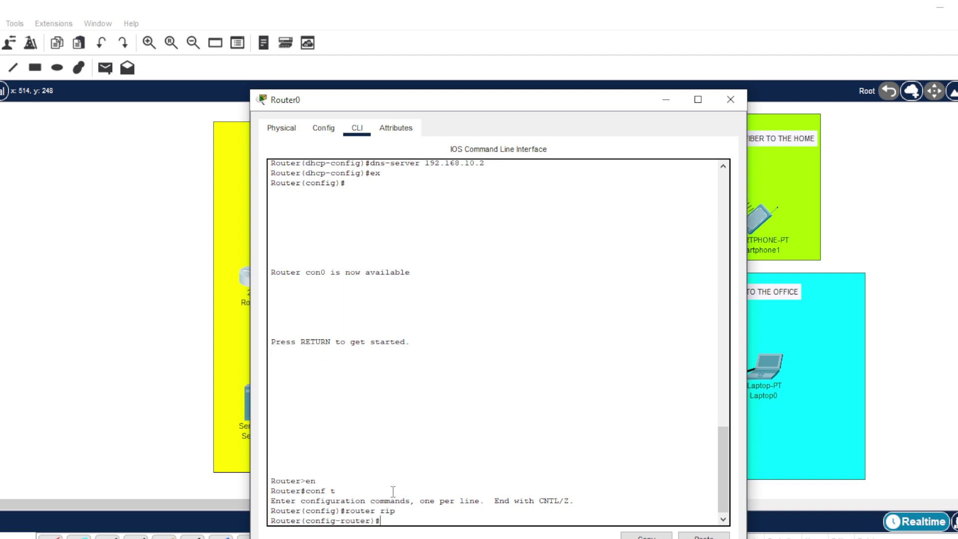
text(version 2)
key(Return)
- Add RIP networks 192.168.10.0, 192.168.20.0 and 10.10.10.0 on Router0, then close its console
text(netw)
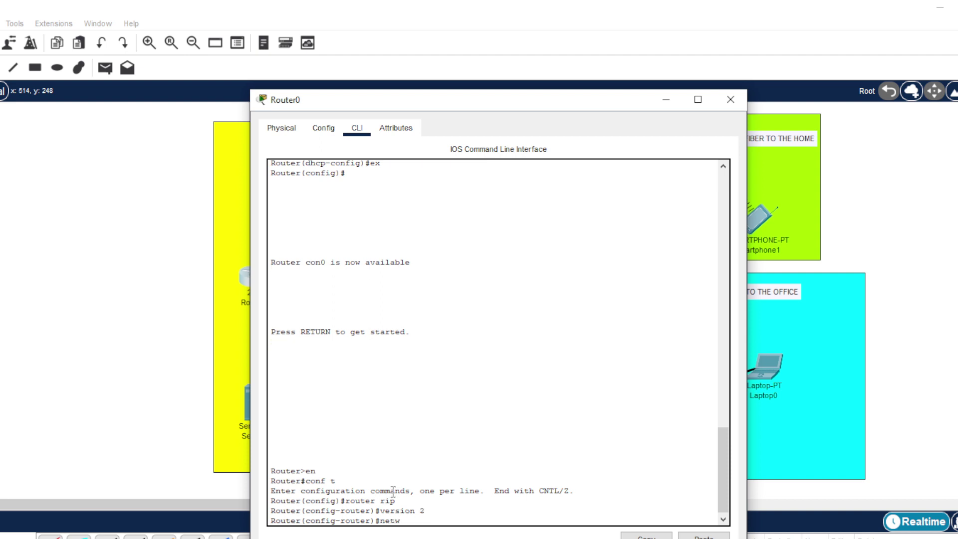
text(ork 192.168.10.0)
key(Return)
key(Up)
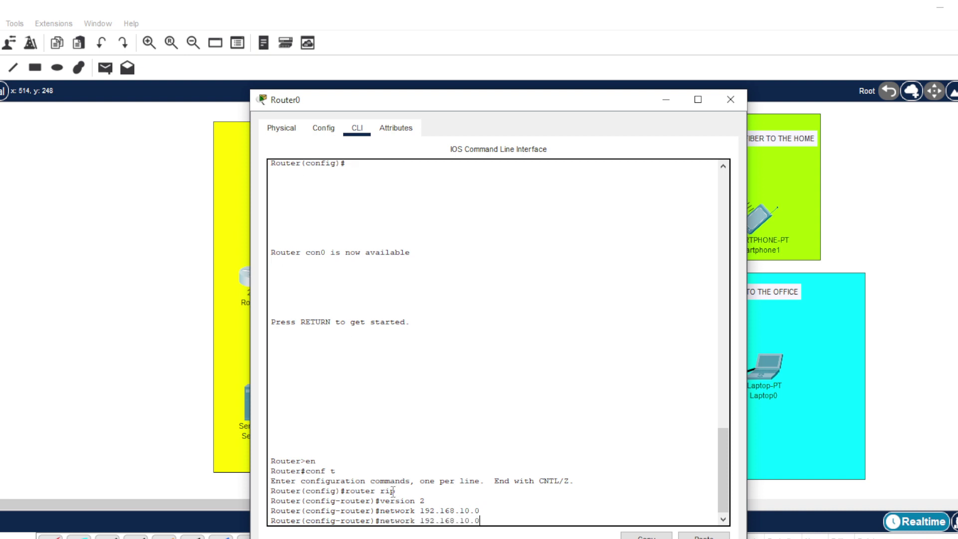
key(BackSpace)
text(2)
key(Return)
text(nw)
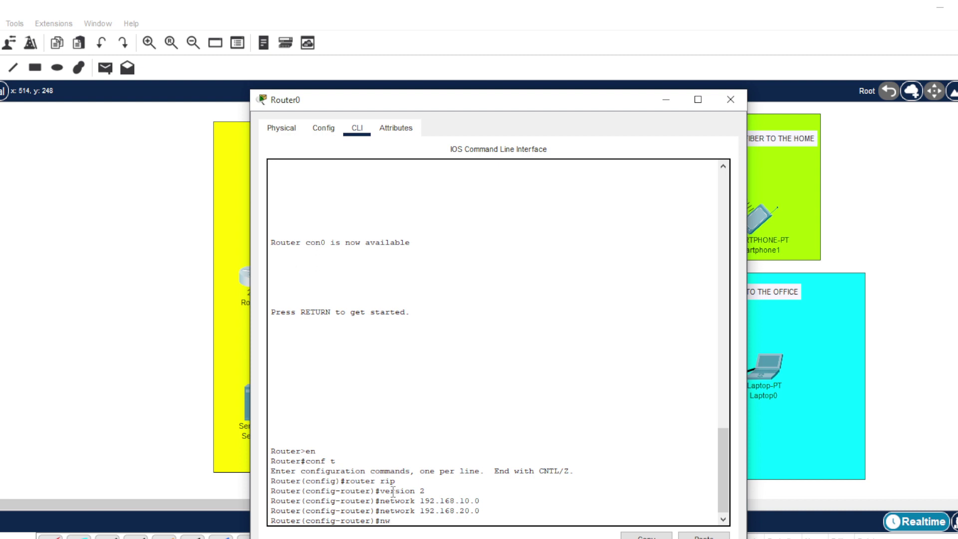
text(t)
key(BackSpace)
key(BackSpace)
text(etwor)
text(k 10.10)
text(.0)
text(10.0)
key(Return)
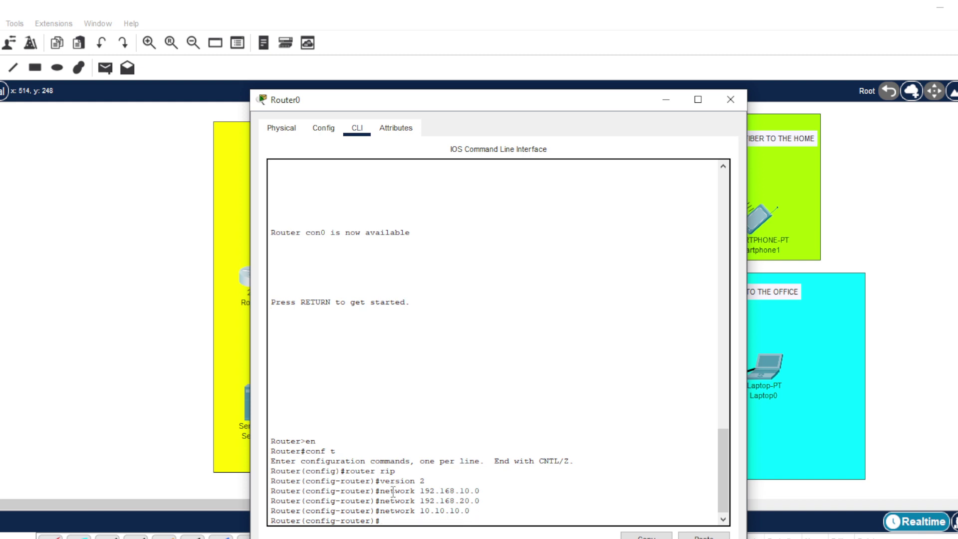
text(ex)
key(Return)
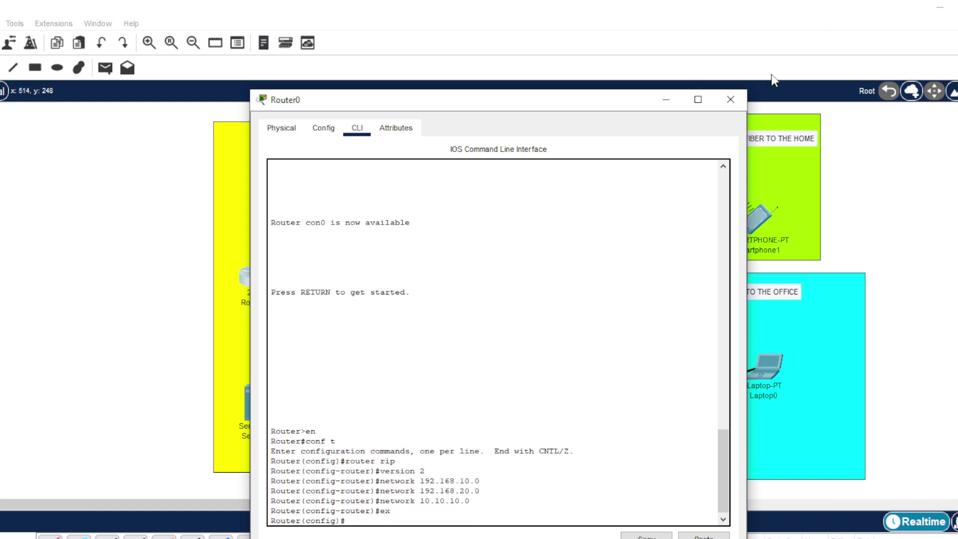
click(729, 100)
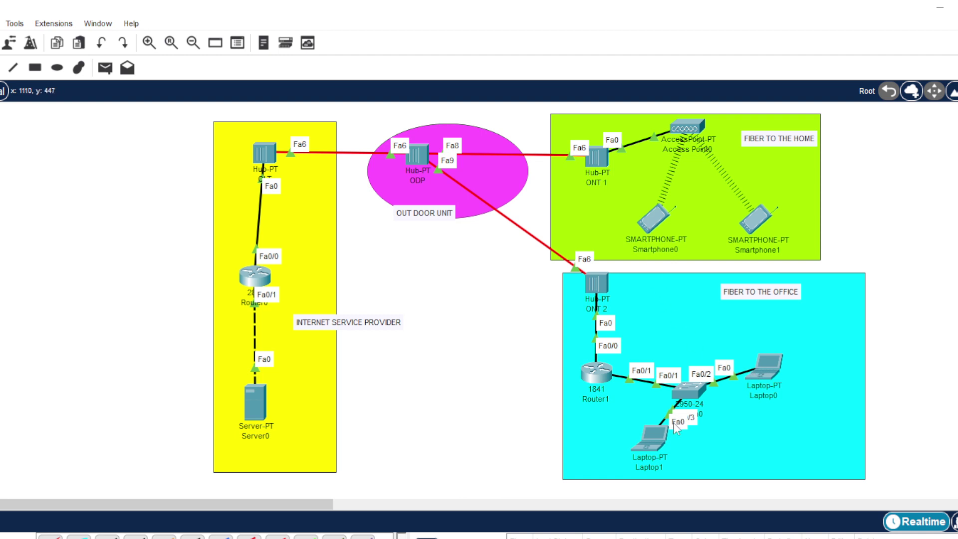
- Open Laptop1's Command Prompt and ping 192.168.20.1 twice
click(652, 437)
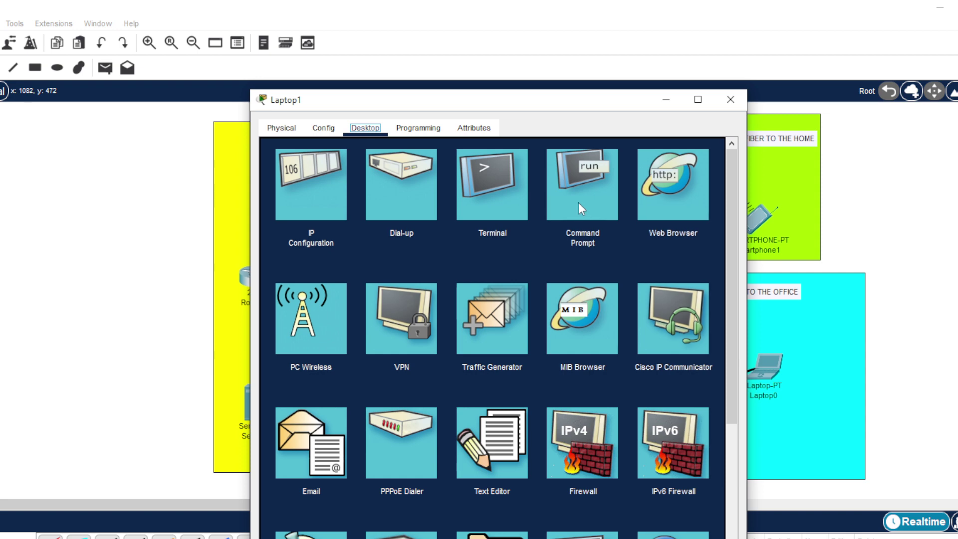
click(578, 202)
text(ping 192.168.20.1)
key(Return)
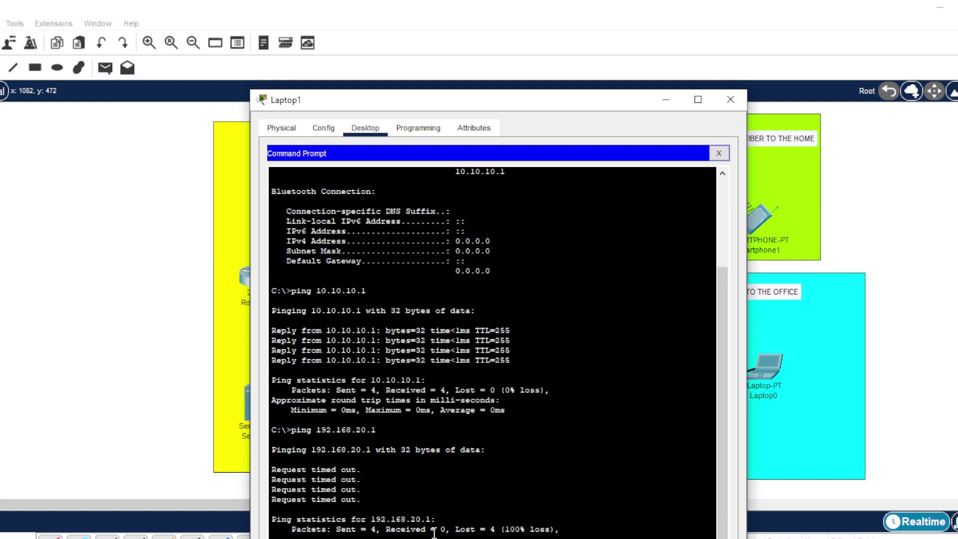
key(Return)
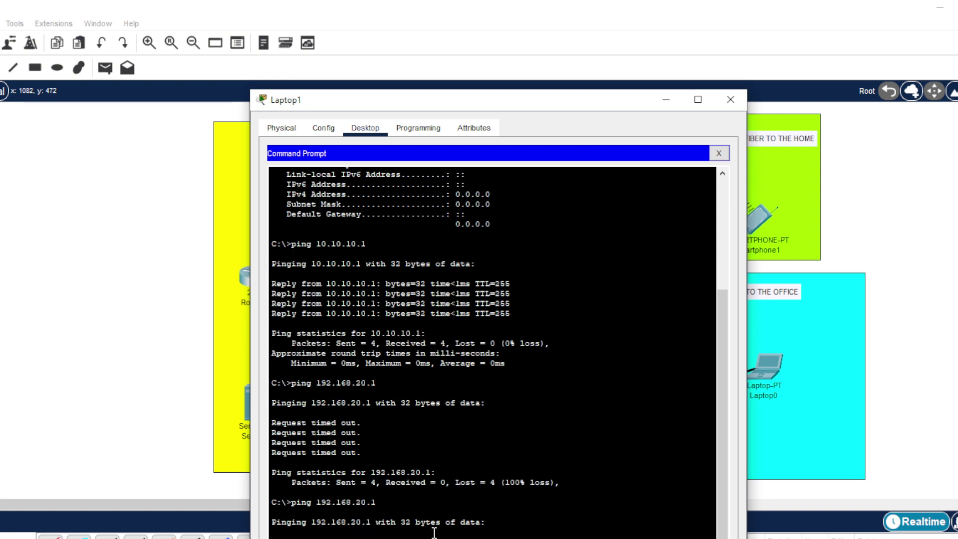
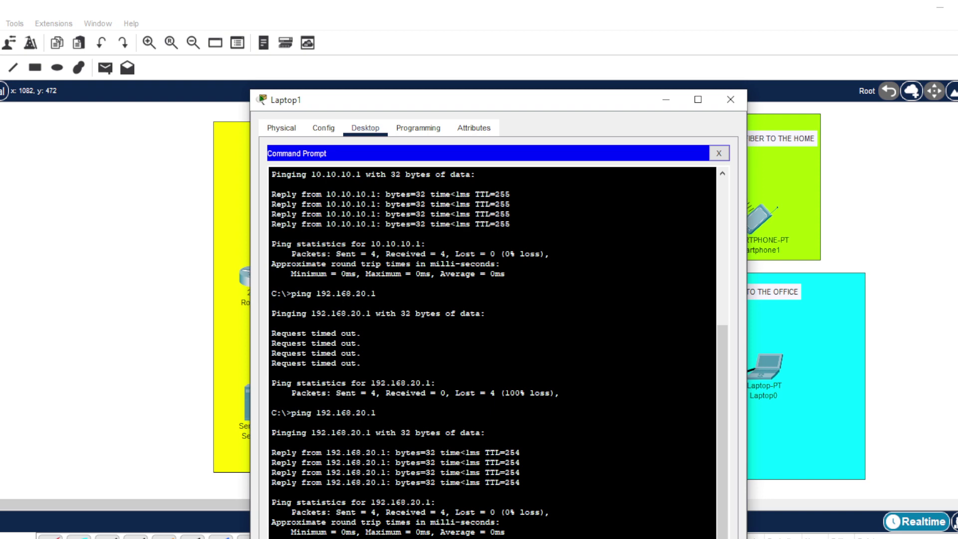
- Ping 192.168.10.2 from Laptop1 twice with 0% loss, then close the Command Prompt
key(Return)
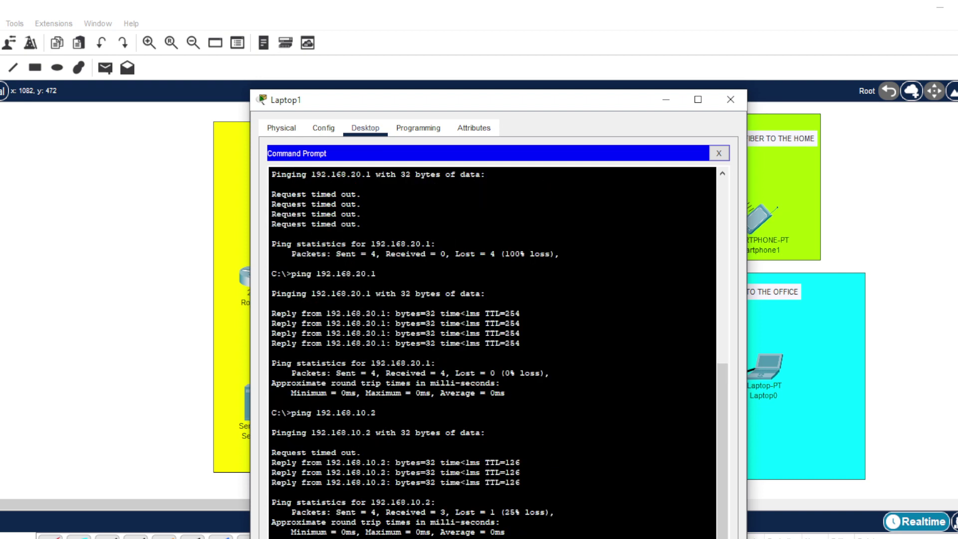
key(Up)
key(Return)
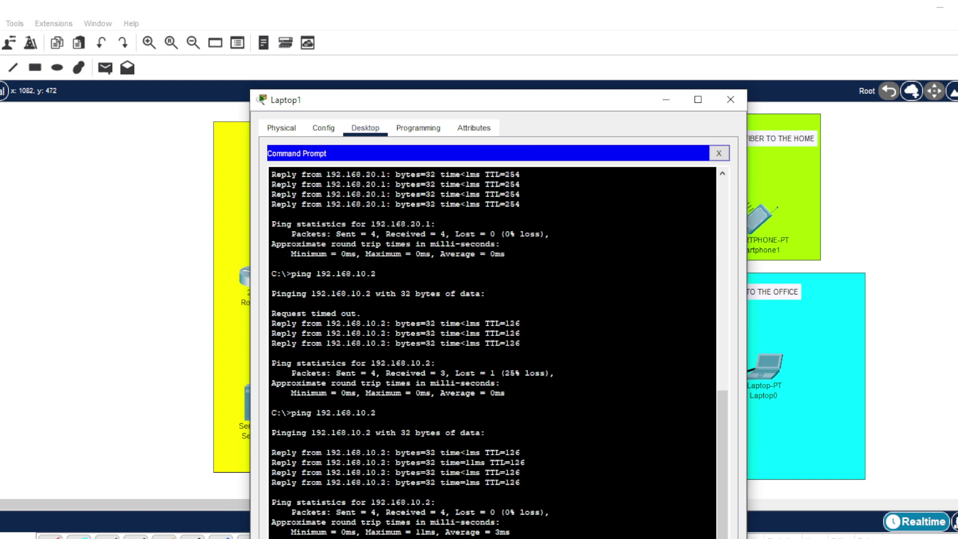
click(716, 154)
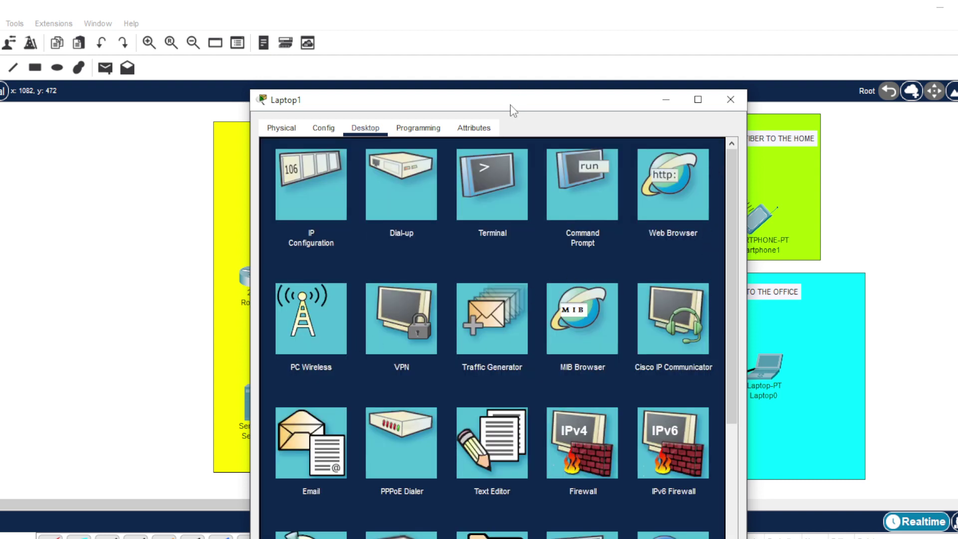
drag(509, 104, 675, 50)
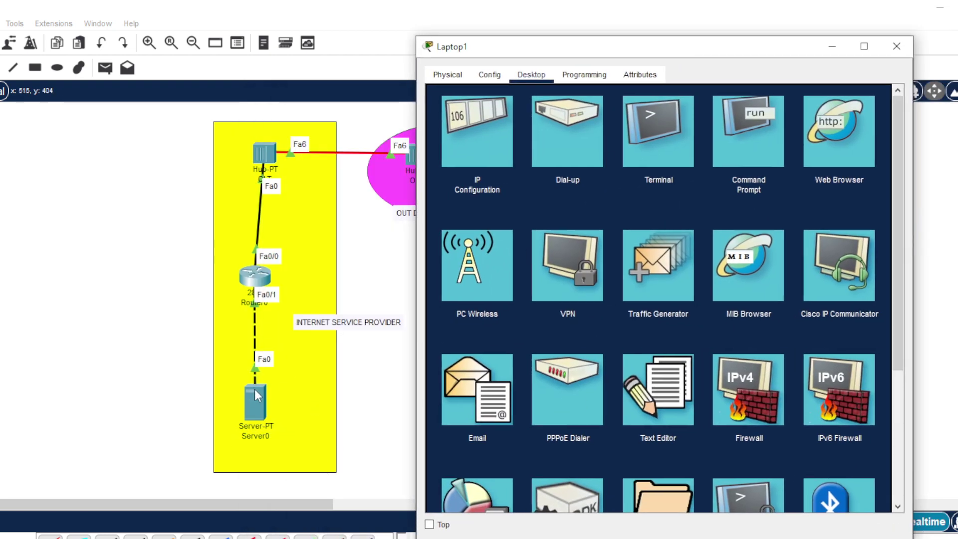
click(832, 148)
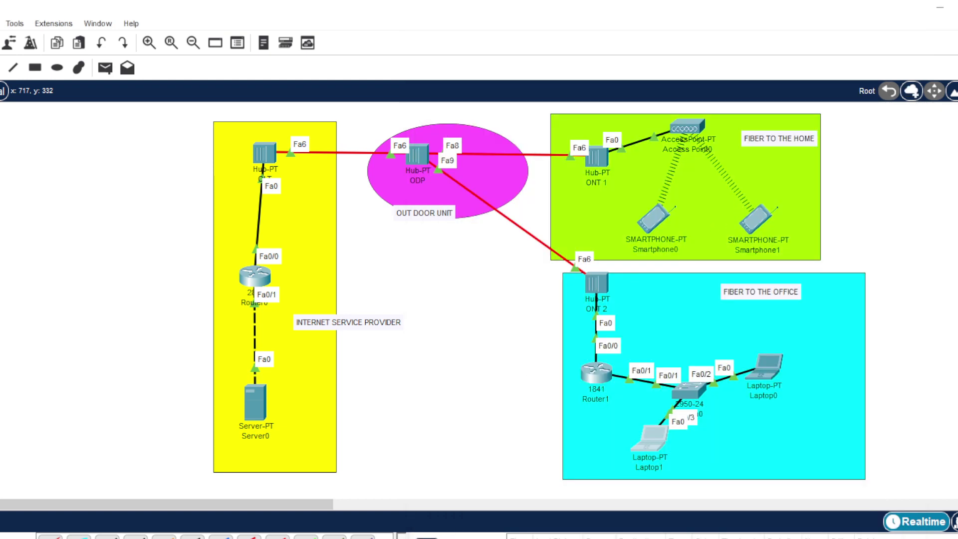
click(280, 538)
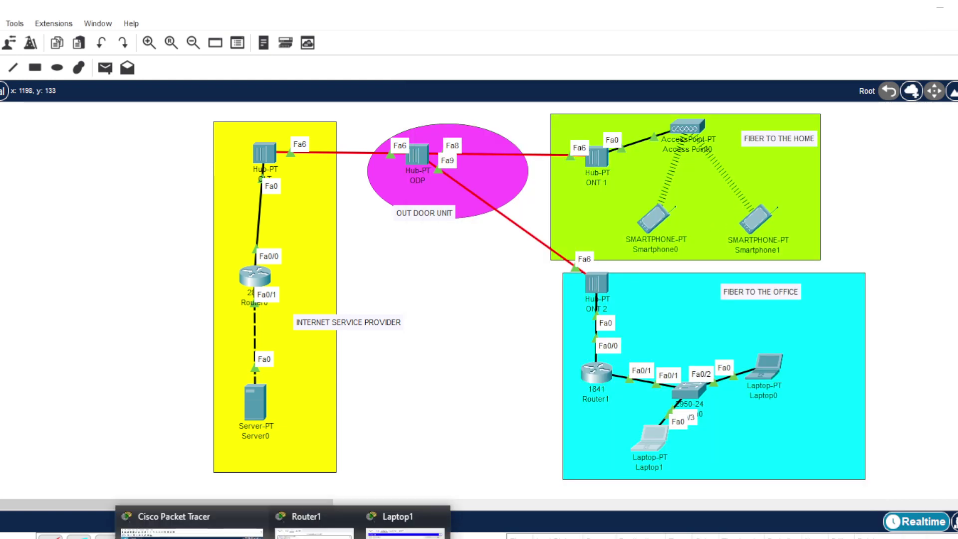
click(405, 530)
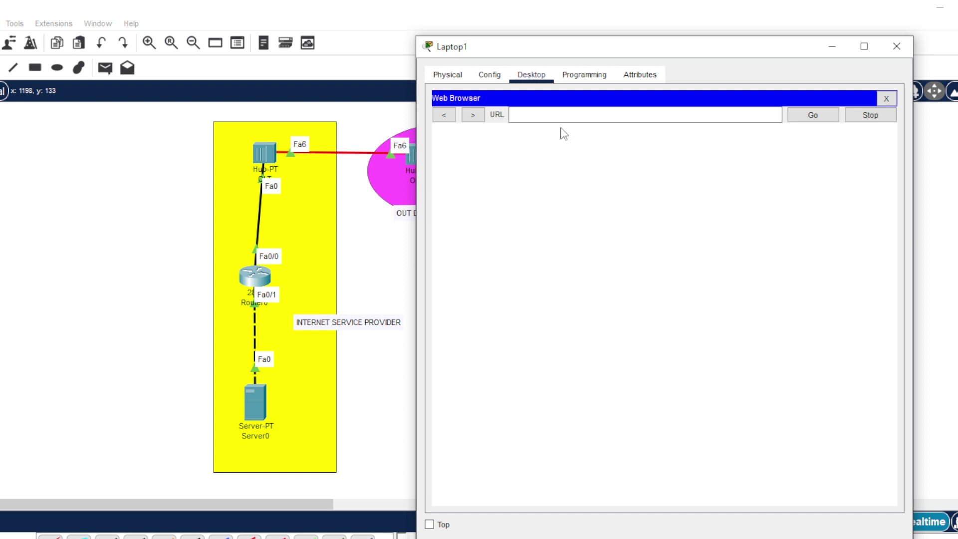
click(539, 114)
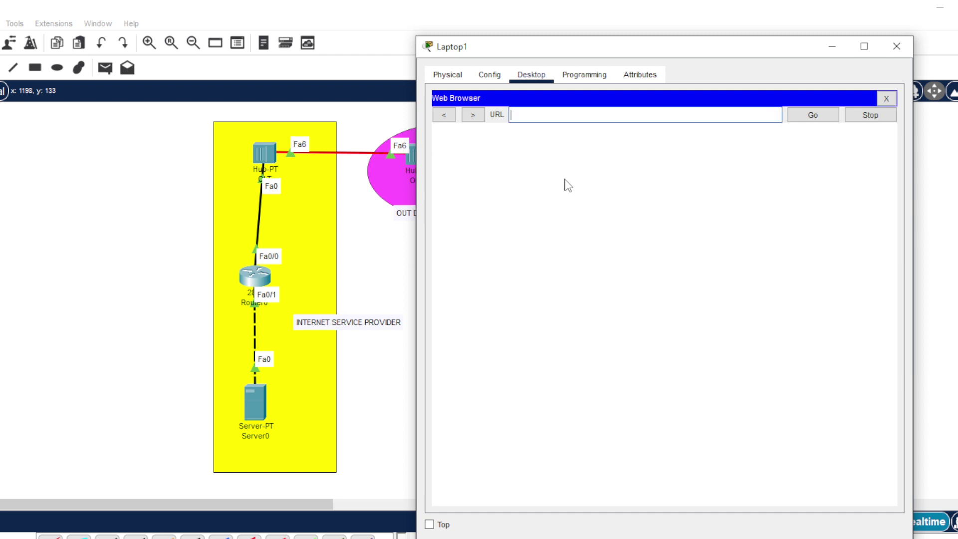
text(www.smkn1pacitan.sch.id)
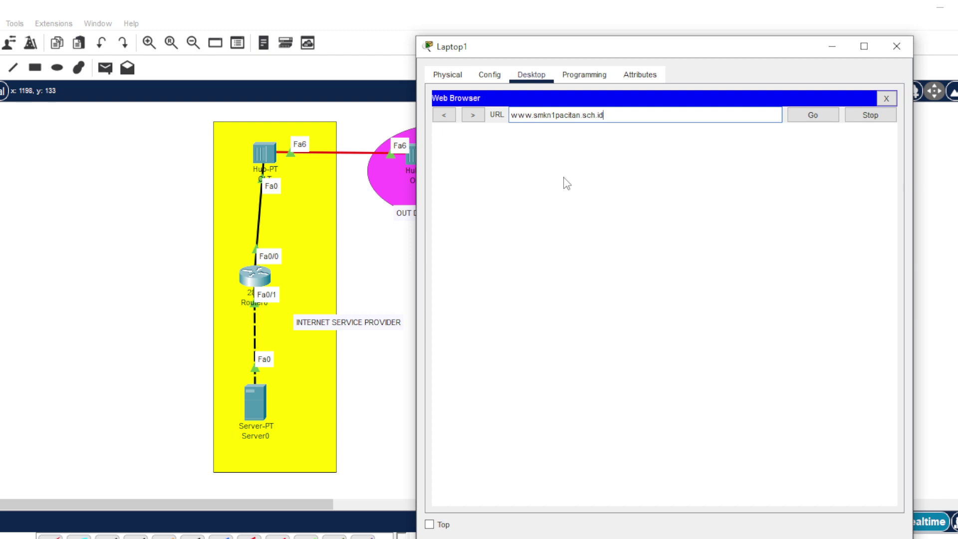
click(813, 116)
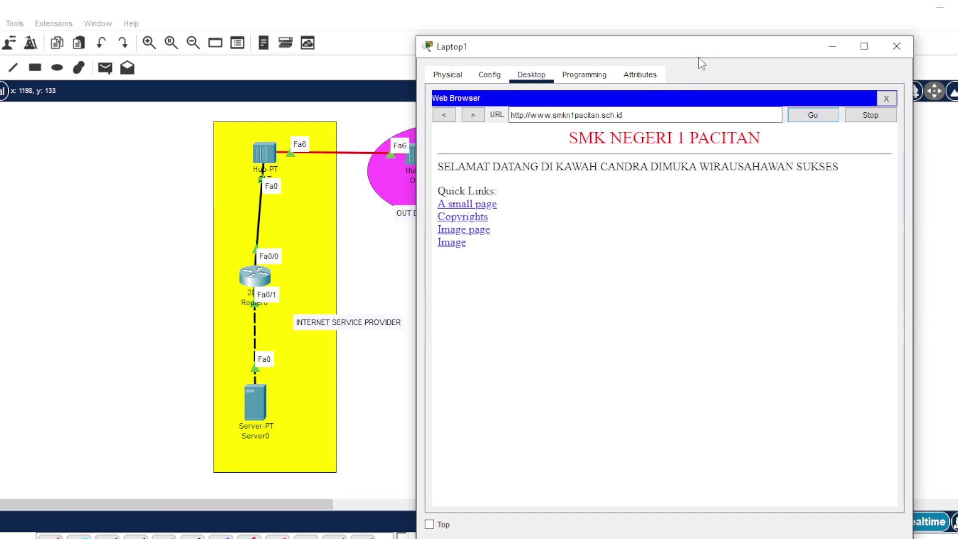
- Move Laptop1's window aside to view the topology, then close it
drag(690, 49, 738, 375)
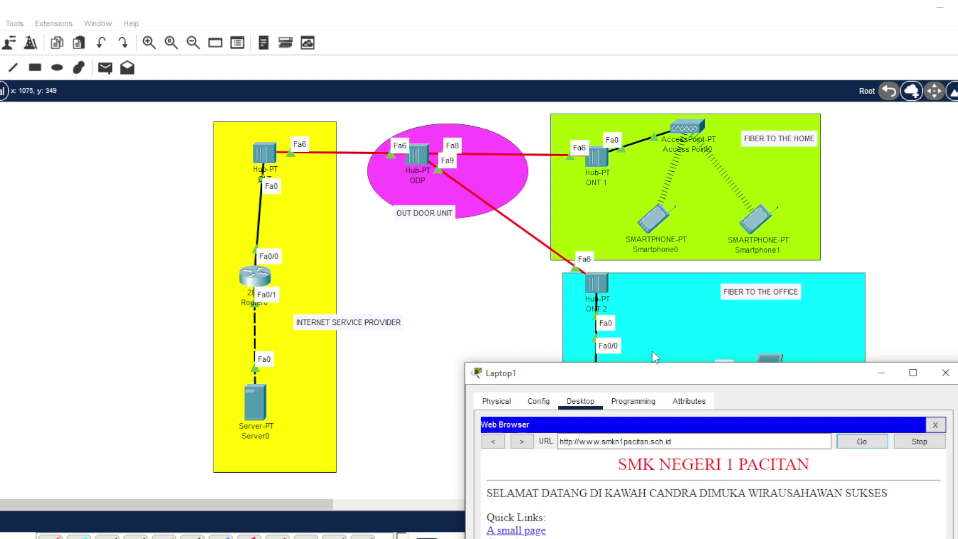
drag(719, 380, 614, 133)
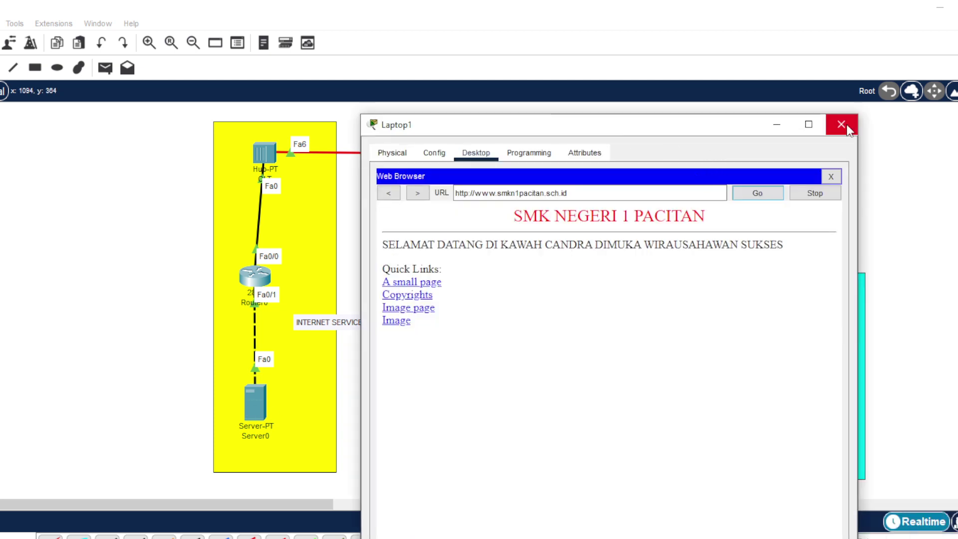
click(842, 125)
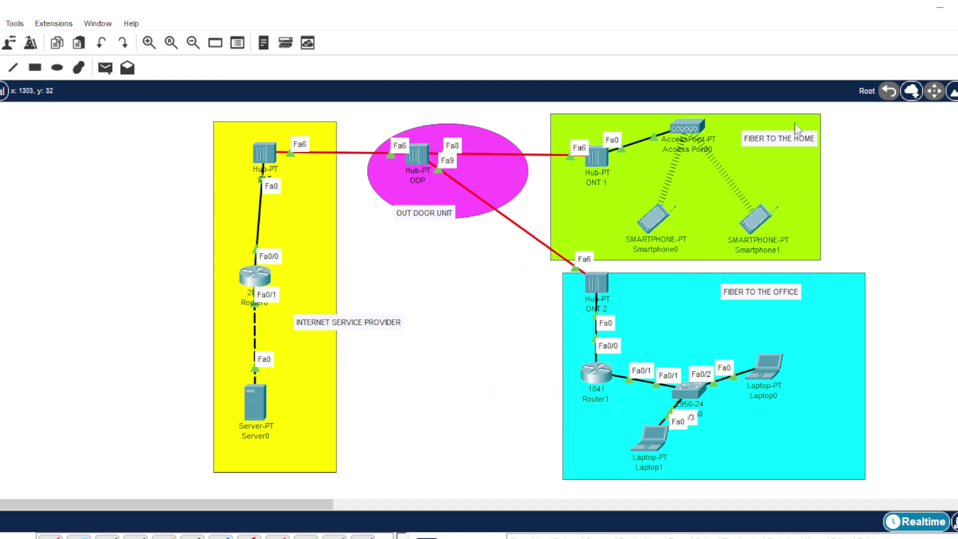
- Run ipconfig in Smartphone1's Command Prompt, showing IPv4 address 192.168.20.3
click(756, 220)
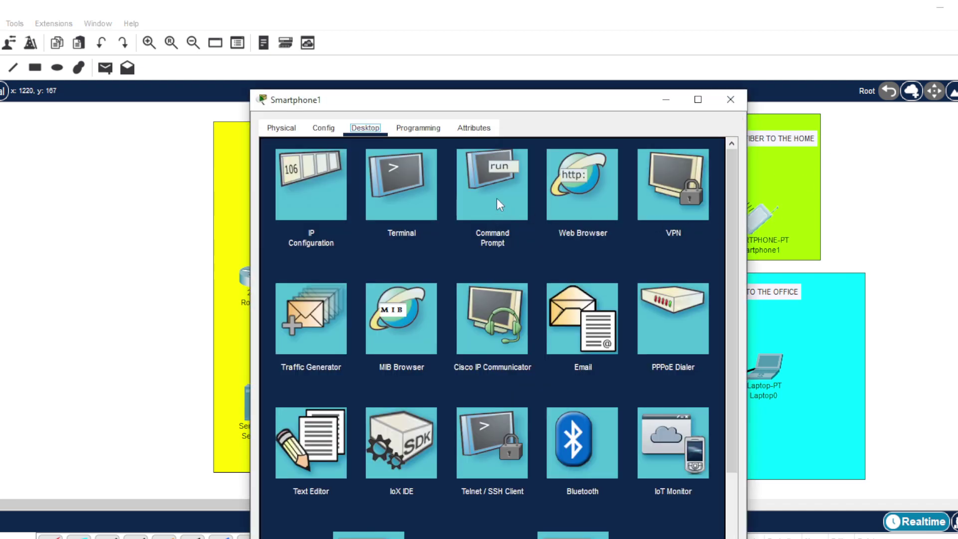
click(496, 198)
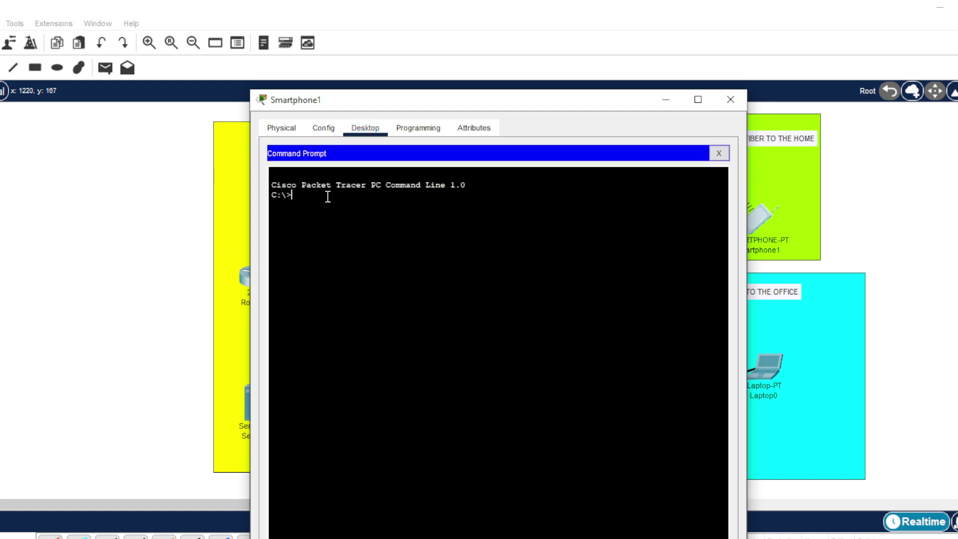
text(ipcon)
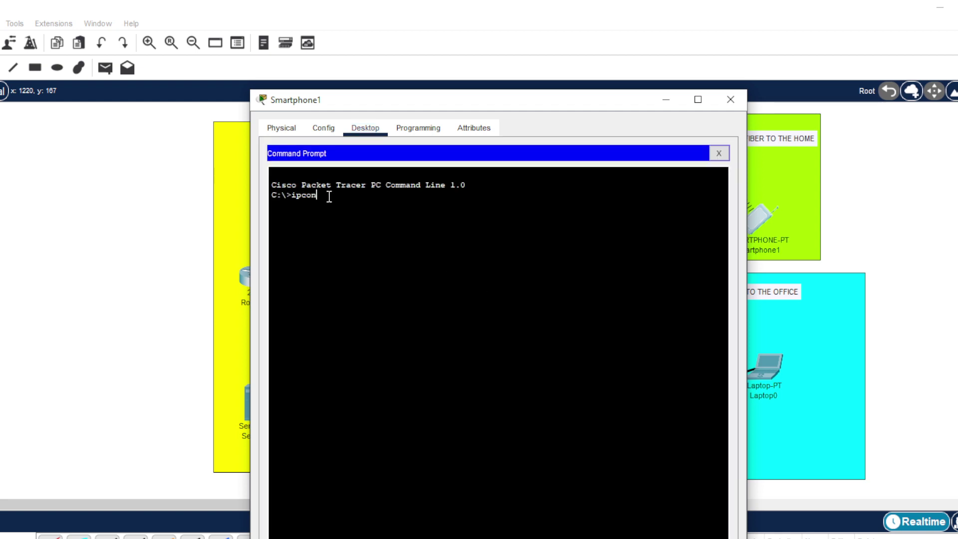
text(fig)
key(Return)
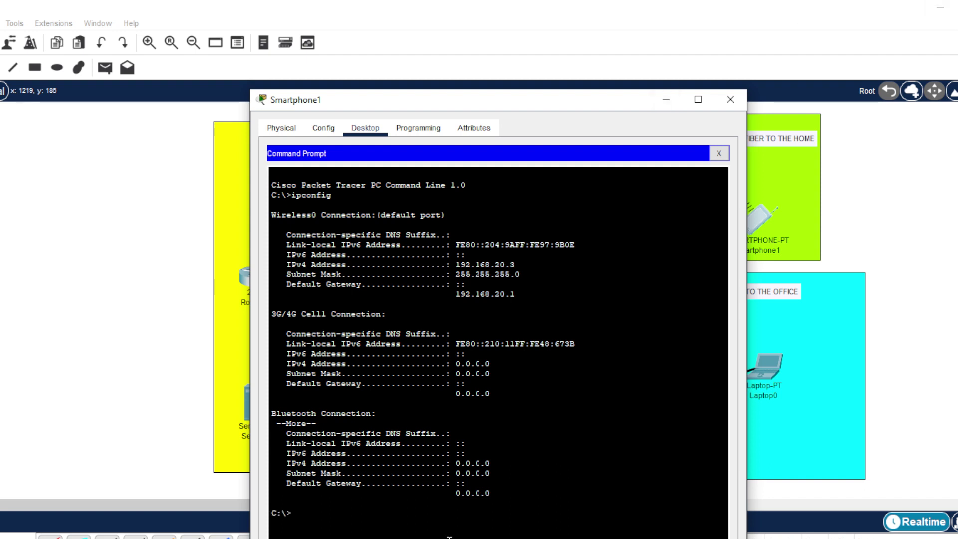
- Ping 192.168.20.1 and 192.168.10.2 from Smartphone1 with 0% loss, then close the prompt
text(ping 192.168.20.1)
key(Return)
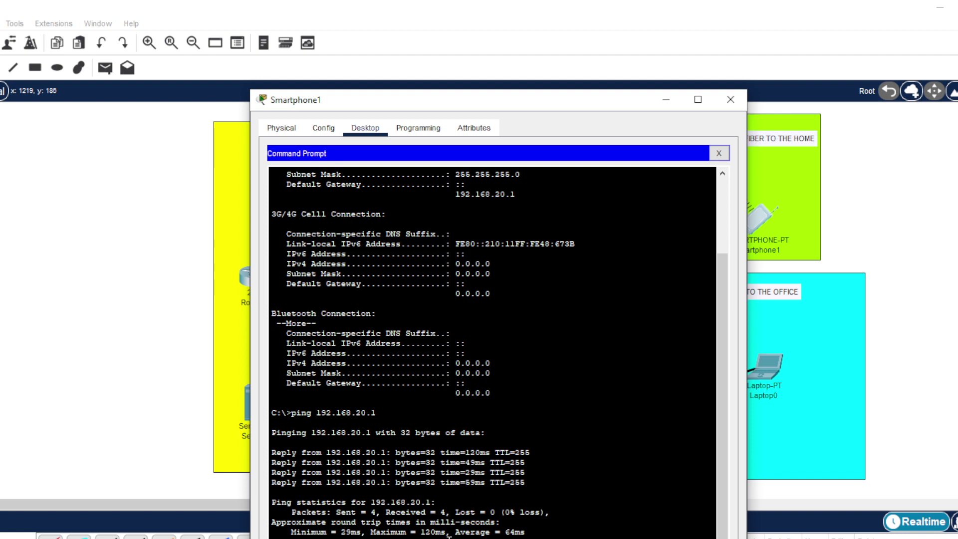
key(Return)
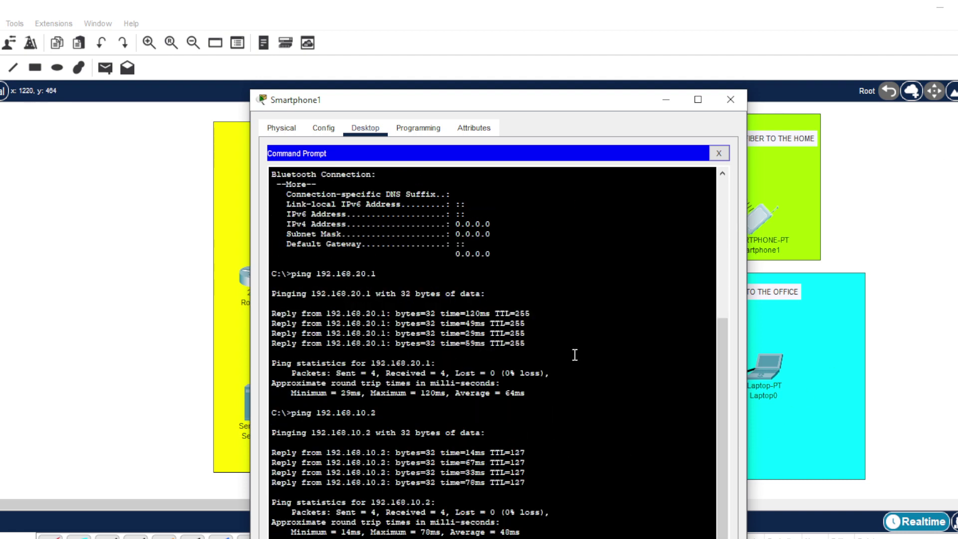
click(719, 154)
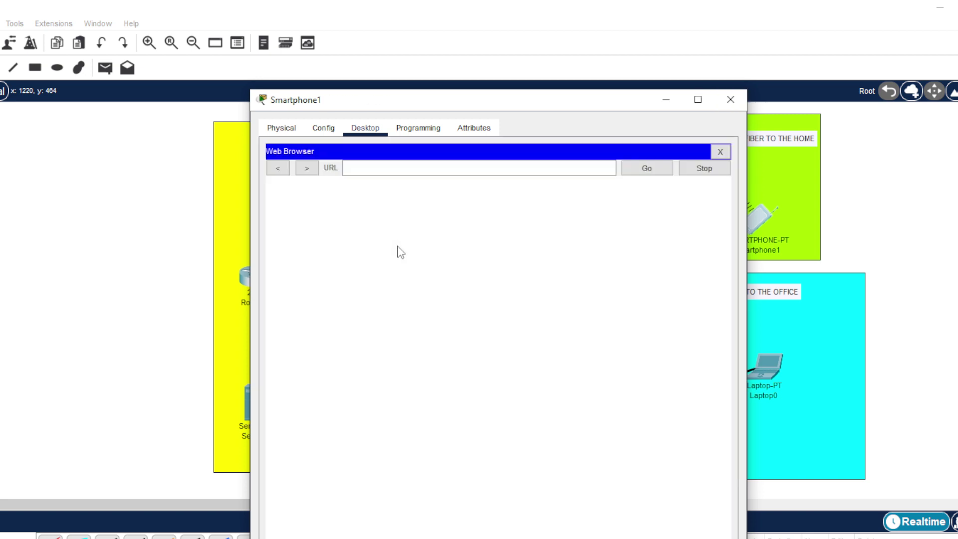
click(365, 170)
text(www.smk)
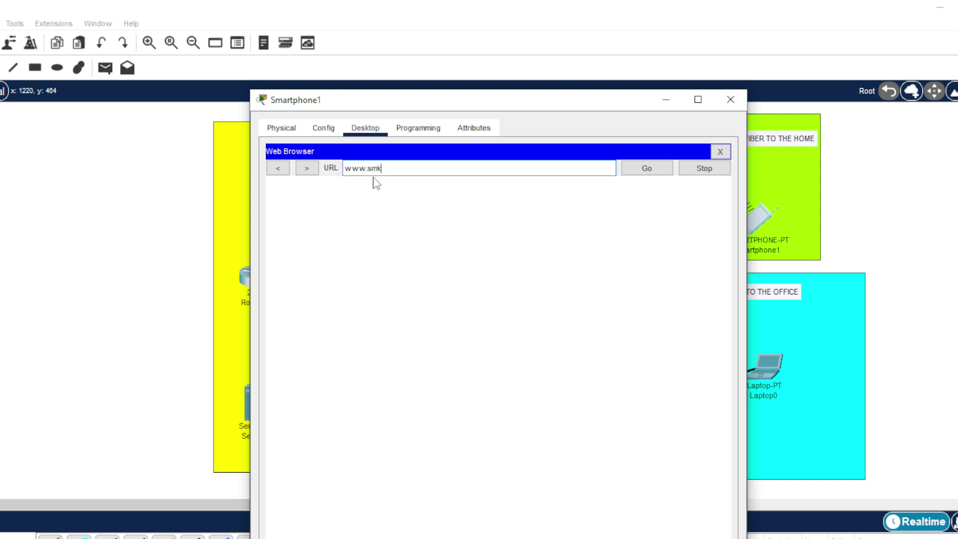
text(n1pacitan.sch.id)
click(633, 170)
click(647, 169)
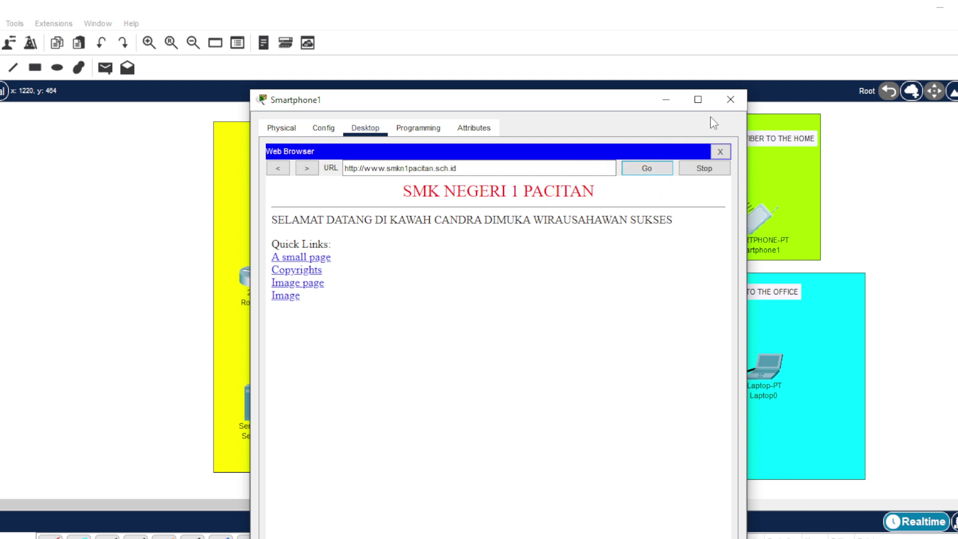
click(730, 99)
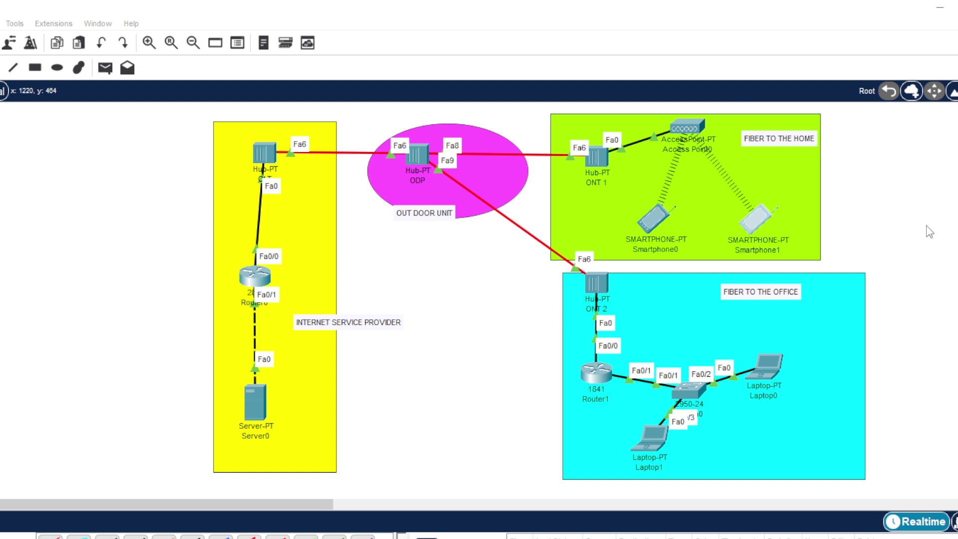